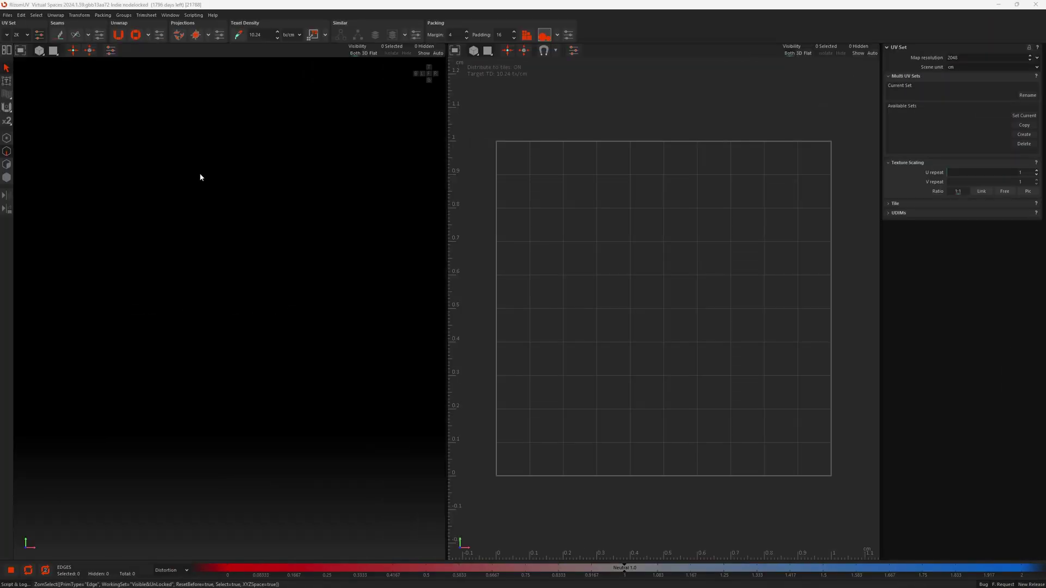
Open the preferences and review the Default Values, Viewports, Global UI and Auto Save sections
{"action": "left_click", "coordinate": [21, 14]}
{"action": "left_click", "coordinate": [59, 238]}
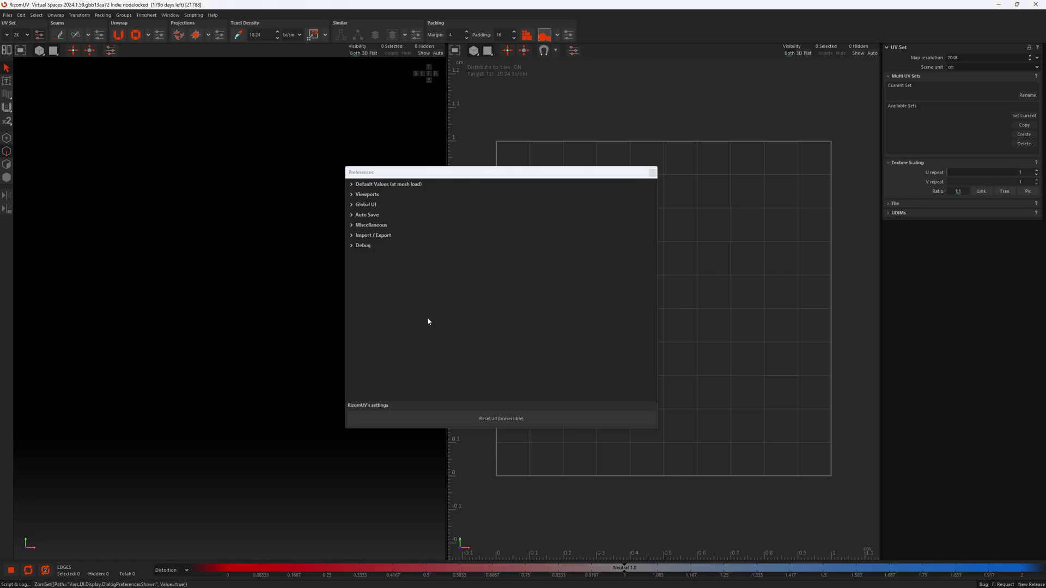
{"action": "left_click", "coordinate": [364, 184]}
{"action": "left_click", "coordinate": [361, 351]}
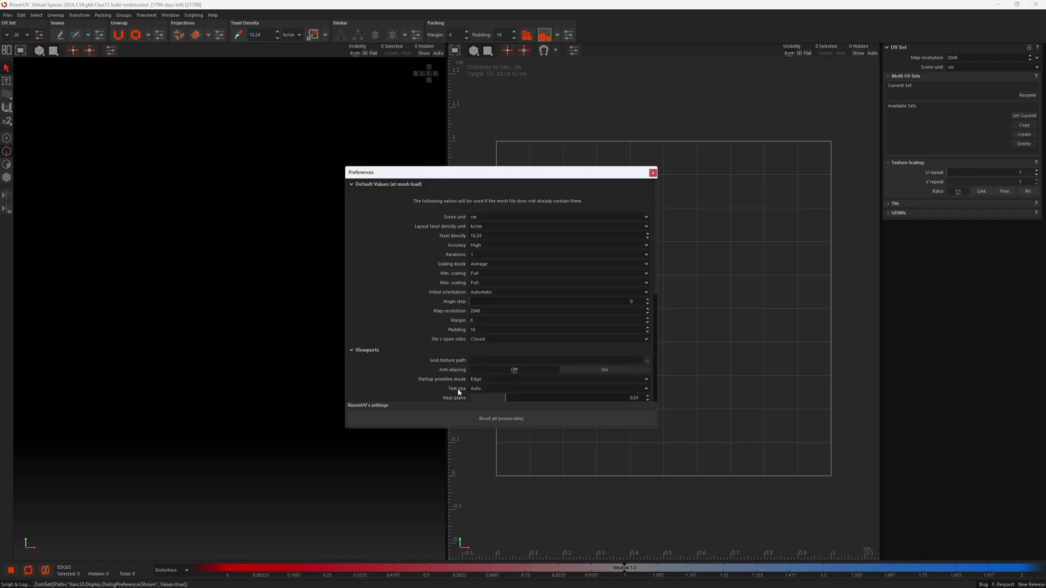
{"action": "scroll", "coordinate": [375, 315], "scroll_direction": "down", "scroll_amount": 4}
{"action": "left_click", "coordinate": [365, 354]}
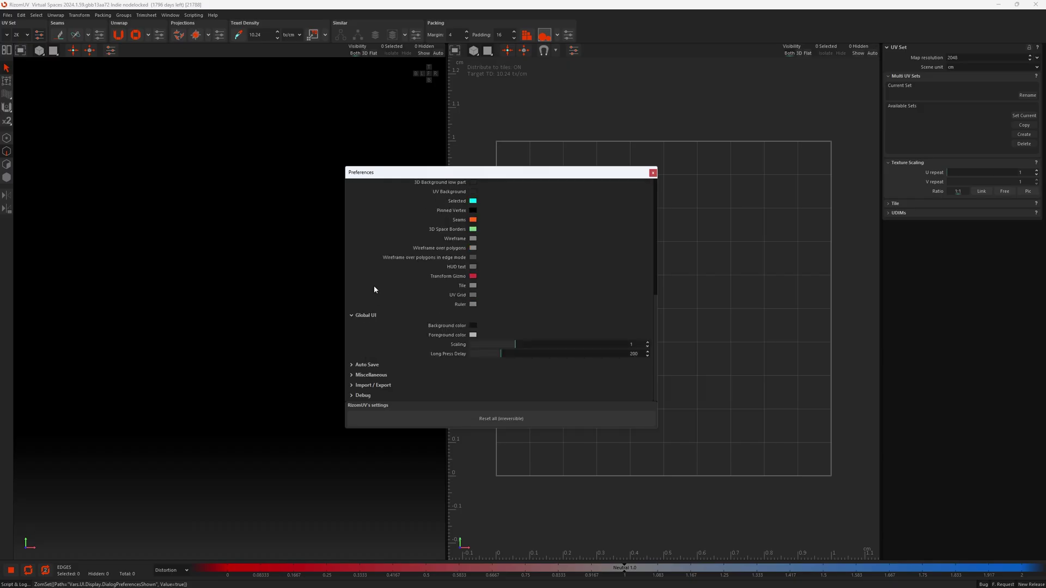
{"action": "left_click", "coordinate": [374, 365]}
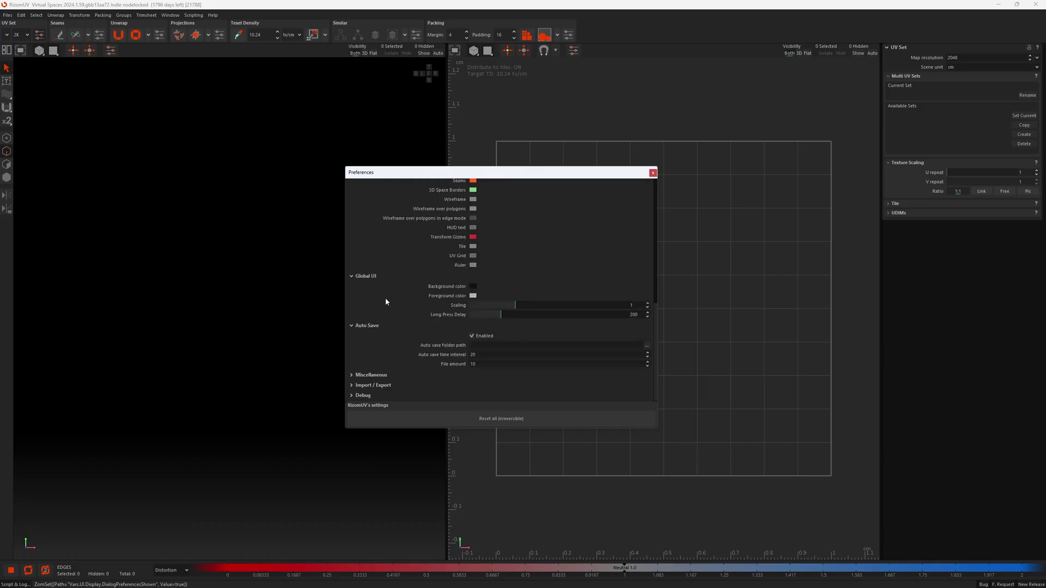
{"action": "scroll", "coordinate": [411, 296], "scroll_direction": "up", "scroll_amount": 10}
{"action": "left_click", "coordinate": [529, 129]}
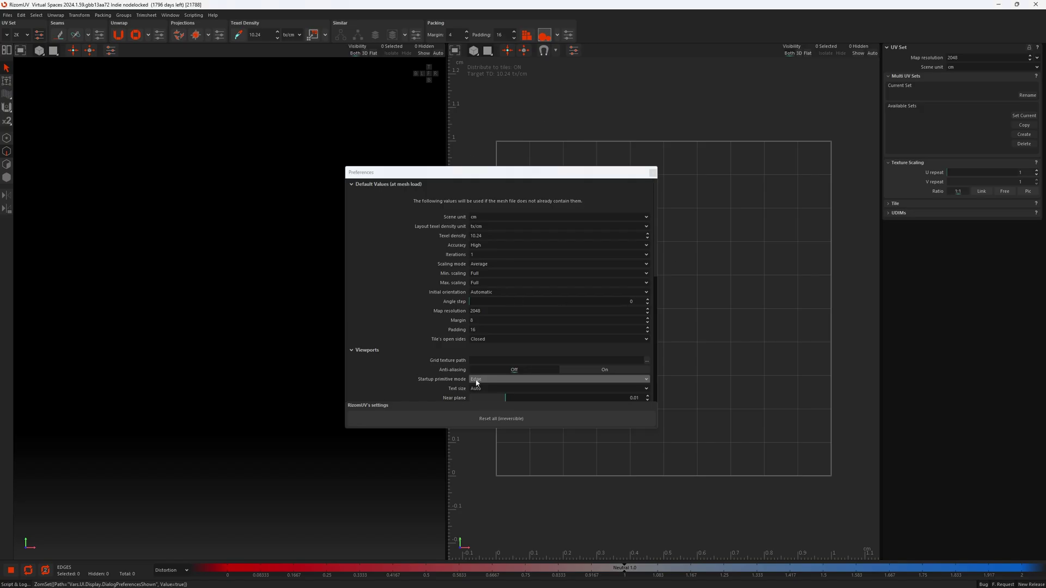
{"action": "scroll", "coordinate": [395, 305], "scroll_direction": "down", "scroll_amount": 14}
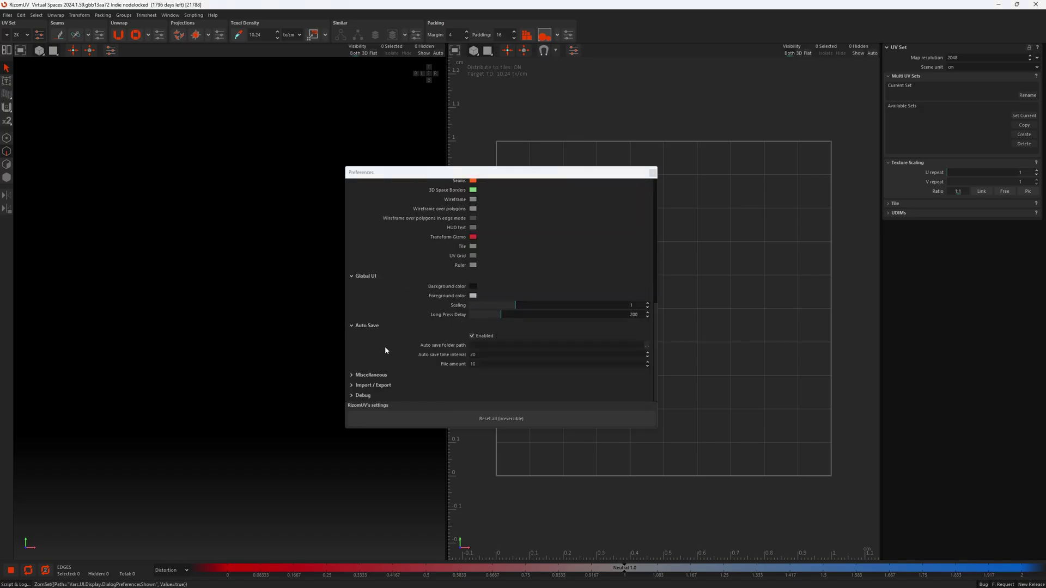
Expand and review the Miscellaneous, Import / Export and Debug sections of the preferences
{"action": "left_click", "coordinate": [386, 377]}
{"action": "scroll", "coordinate": [386, 377], "scroll_direction": "down", "scroll_amount": 1}
{"action": "left_click", "coordinate": [373, 385]}
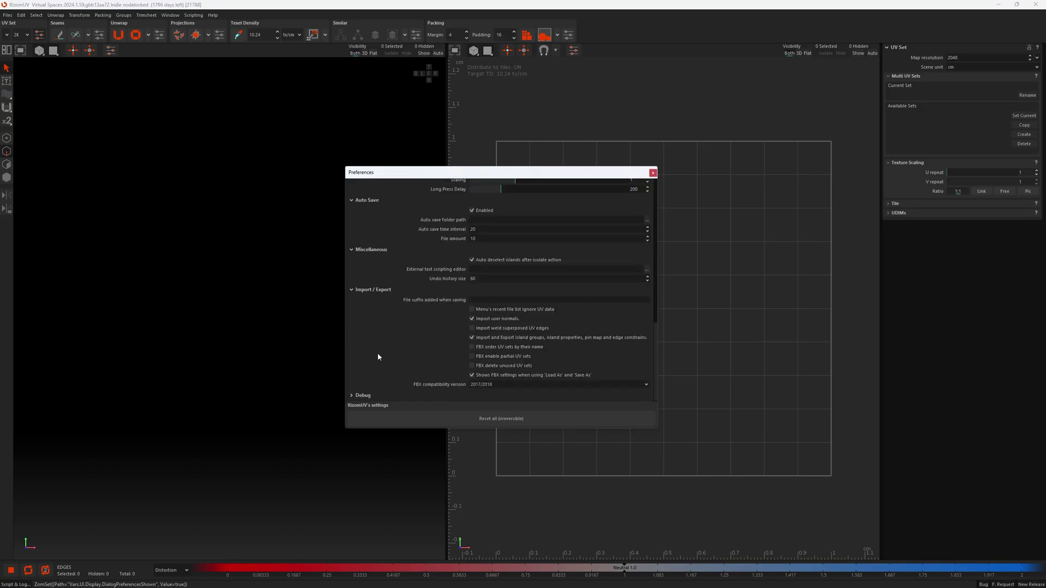
{"action": "left_click", "coordinate": [362, 395]}
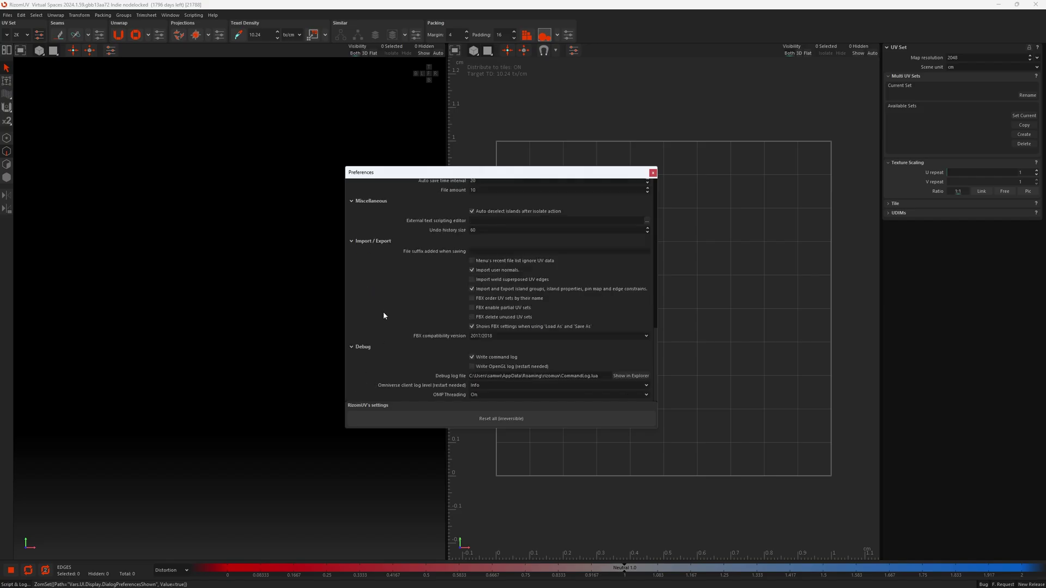
{"action": "scroll", "coordinate": [423, 355], "scroll_direction": "up", "scroll_amount": 3}
{"action": "scroll", "coordinate": [402, 302], "scroll_direction": "down", "scroll_amount": 3}
{"action": "left_click", "coordinate": [373, 252]}
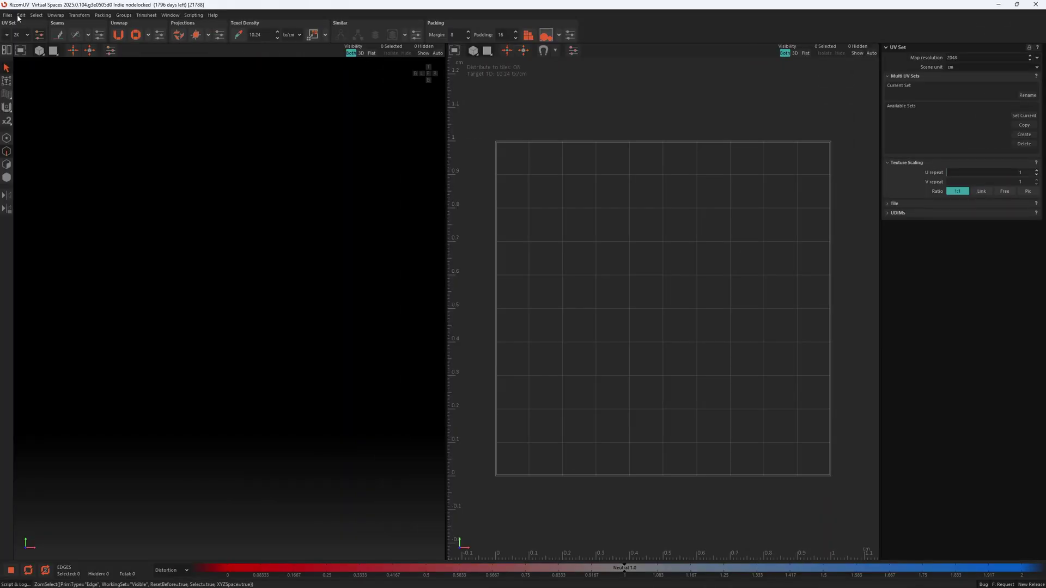
Open the preferences in RizomUV 2025 and look through the Global UI, Auto Save, Miscellaneous, Import Export and Debug categories
{"action": "left_click", "coordinate": [19, 16]}
{"action": "left_click", "coordinate": [53, 243]}
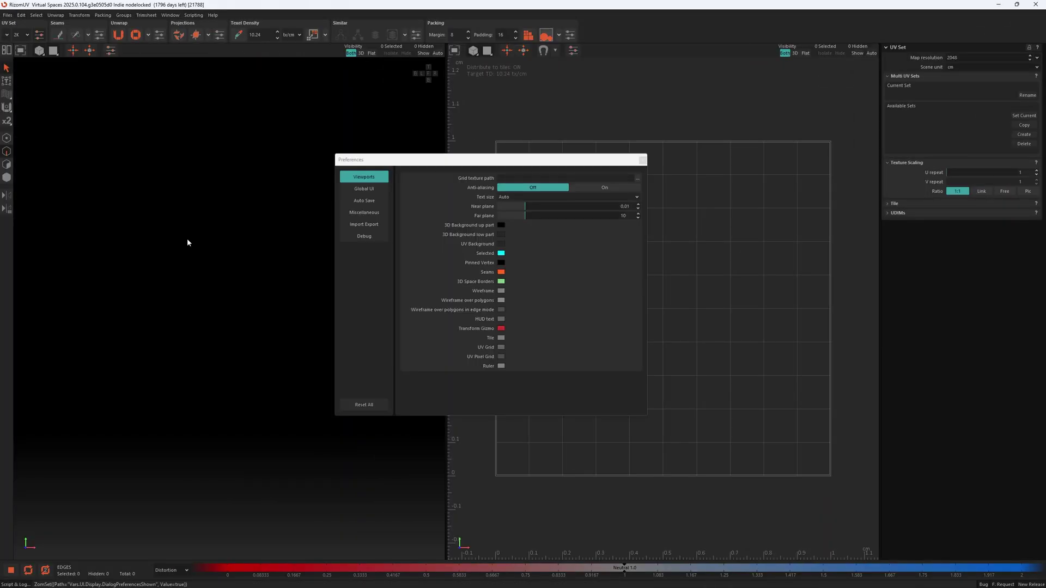
{"action": "left_click_drag", "start_coordinate": [472, 169], "coordinate": [465, 132]}
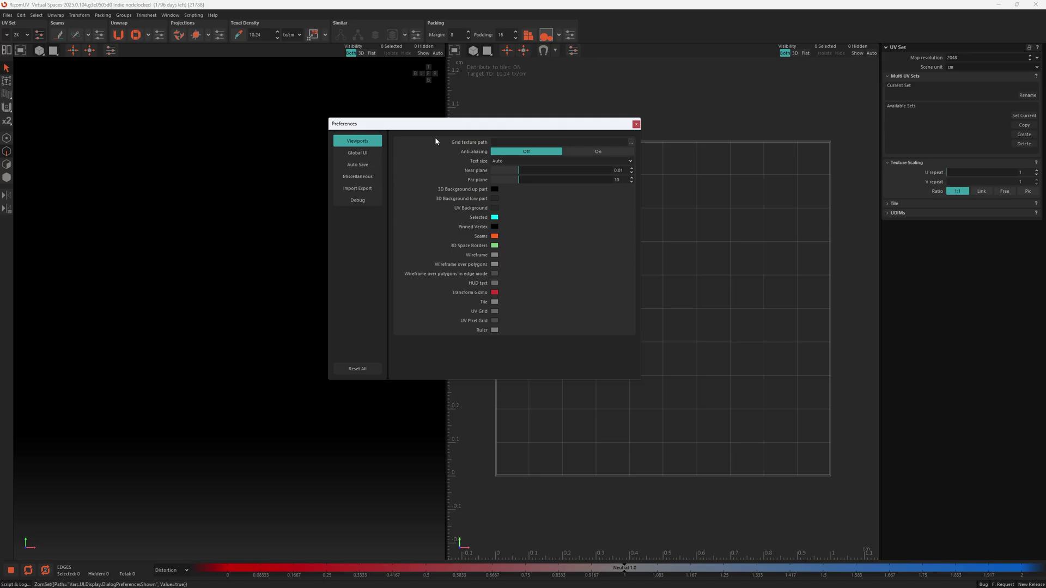
{"action": "left_click", "coordinate": [358, 153]}
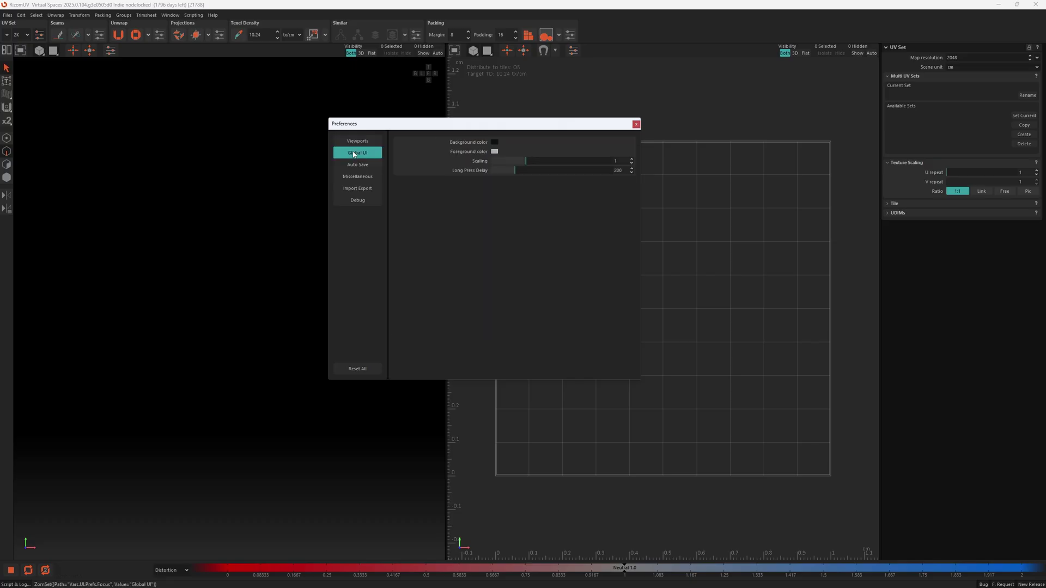
{"action": "left_click", "coordinate": [357, 165]}
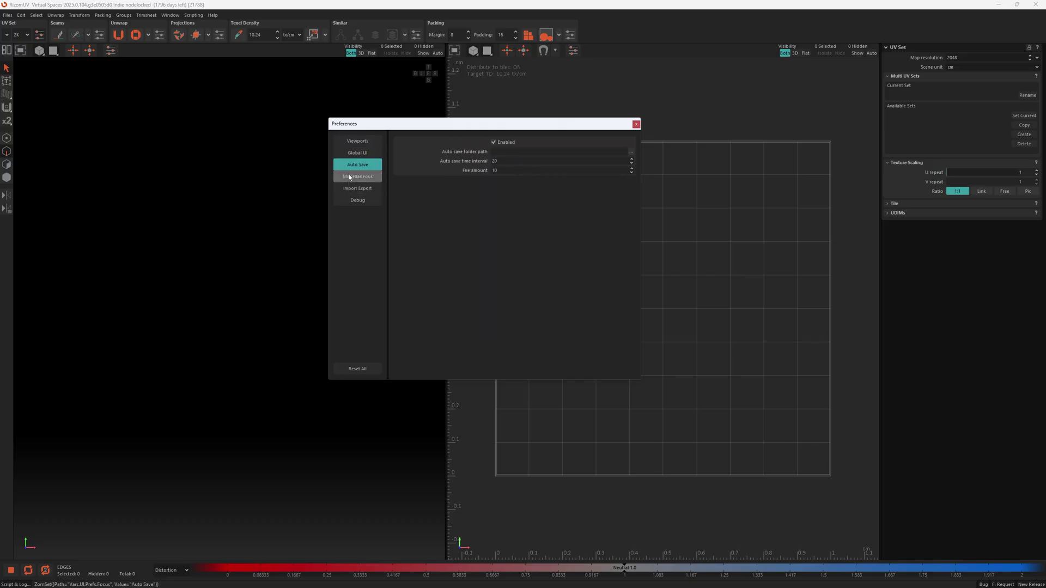
{"action": "left_click", "coordinate": [357, 176]}
{"action": "left_click", "coordinate": [354, 189]}
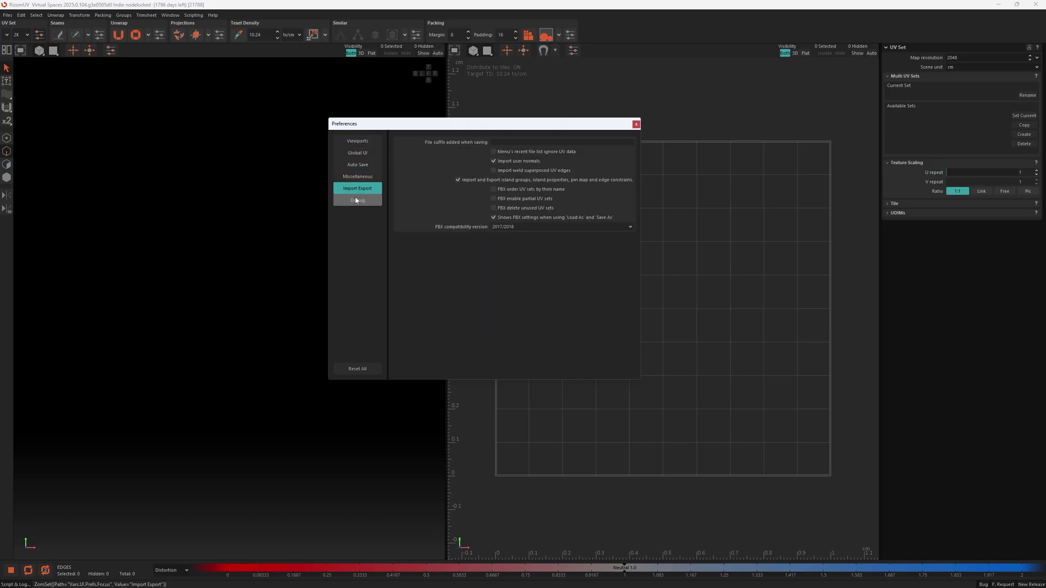
{"action": "left_click", "coordinate": [357, 200]}
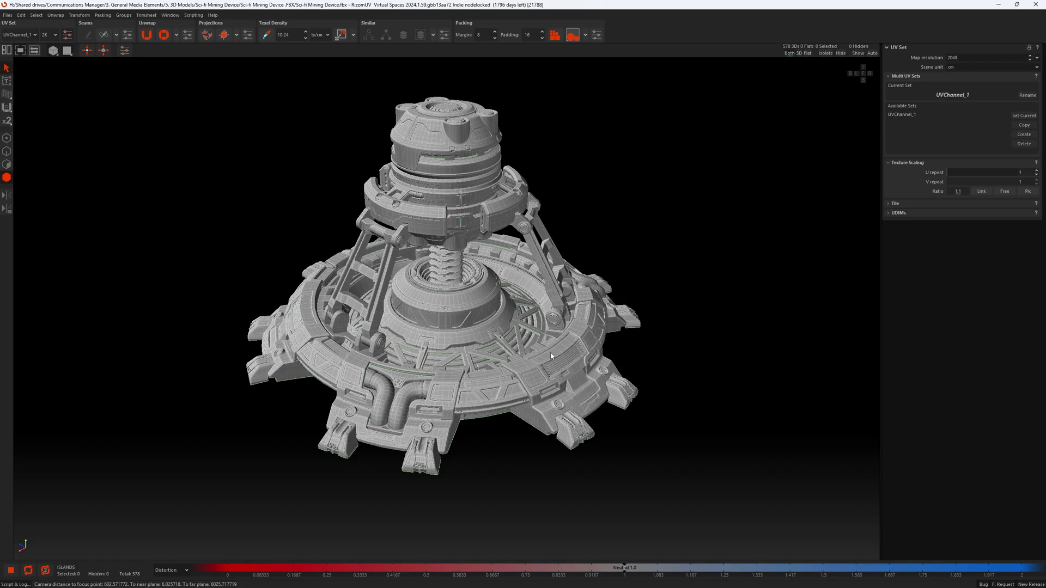
Select the four ring-shaped islands of the mining device's central hub and examine the selection from beneath the model
{"action": "left_click", "coordinate": [461, 300]}
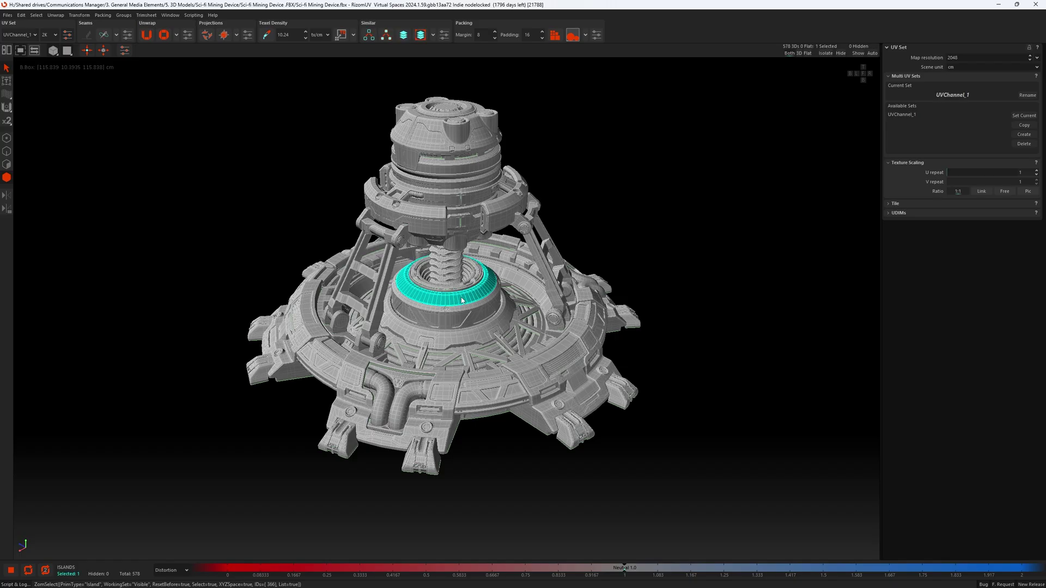
{"action": "left_click", "coordinate": [444, 343], "text": "shift"}
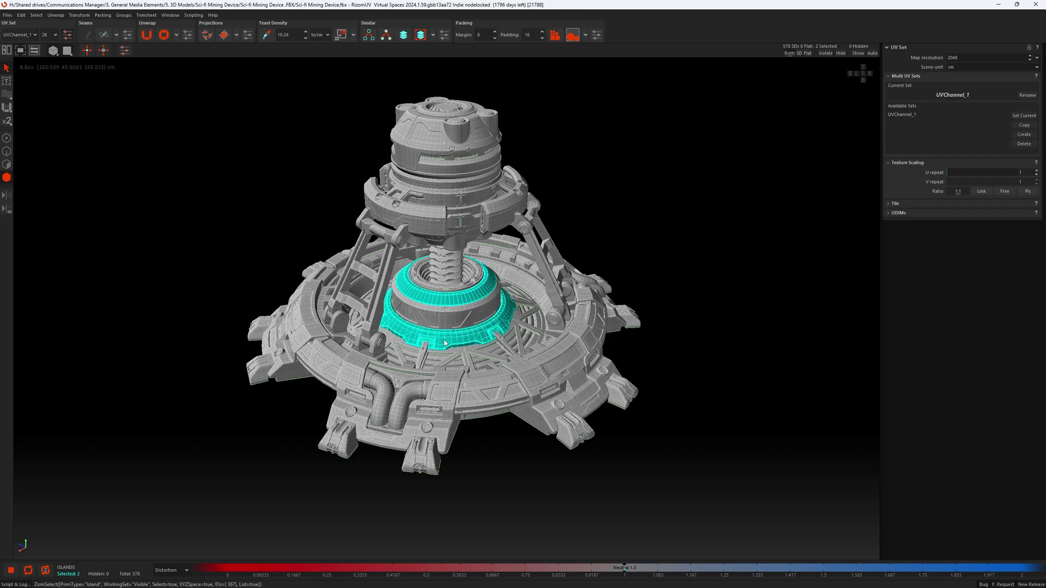
{"action": "left_click", "coordinate": [467, 316], "text": "shift"}
{"action": "left_click", "coordinate": [497, 289], "text": "shift"}
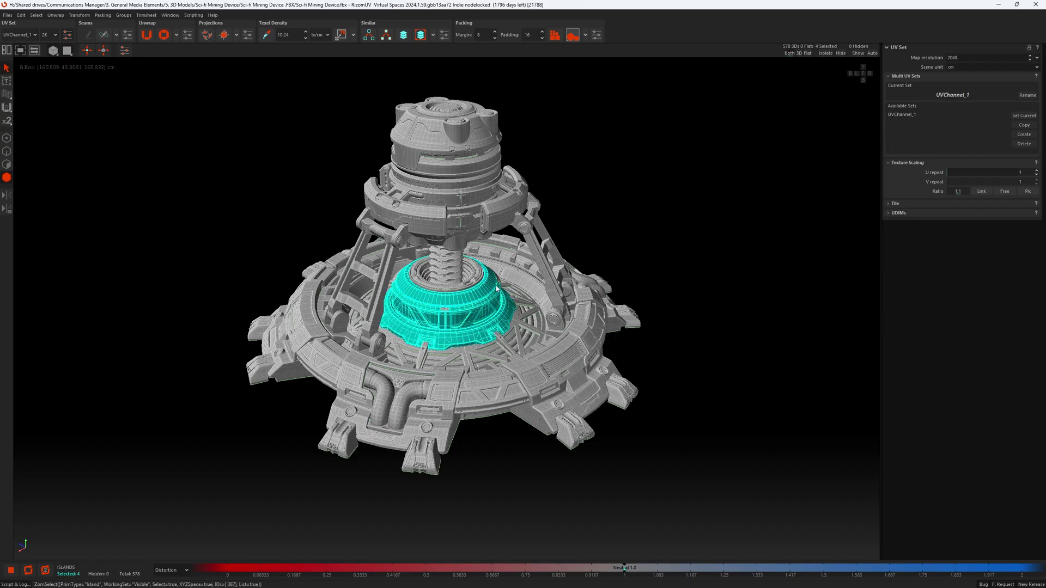
{"action": "middle_click_drag", "start_coordinate": [476, 319], "coordinate": [549, 195]}
{"action": "scroll", "coordinate": [505, 252], "scroll_direction": "up", "scroll_amount": 2}
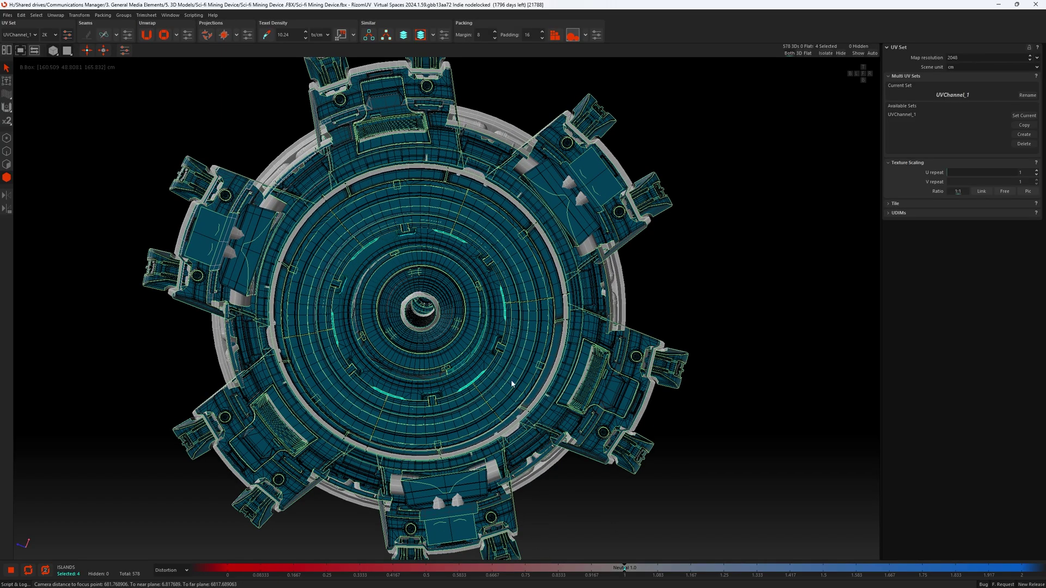
Clear the selection and select two back-facing ring islands on the underside of the mining device's base
{"action": "left_click", "coordinate": [683, 311]}
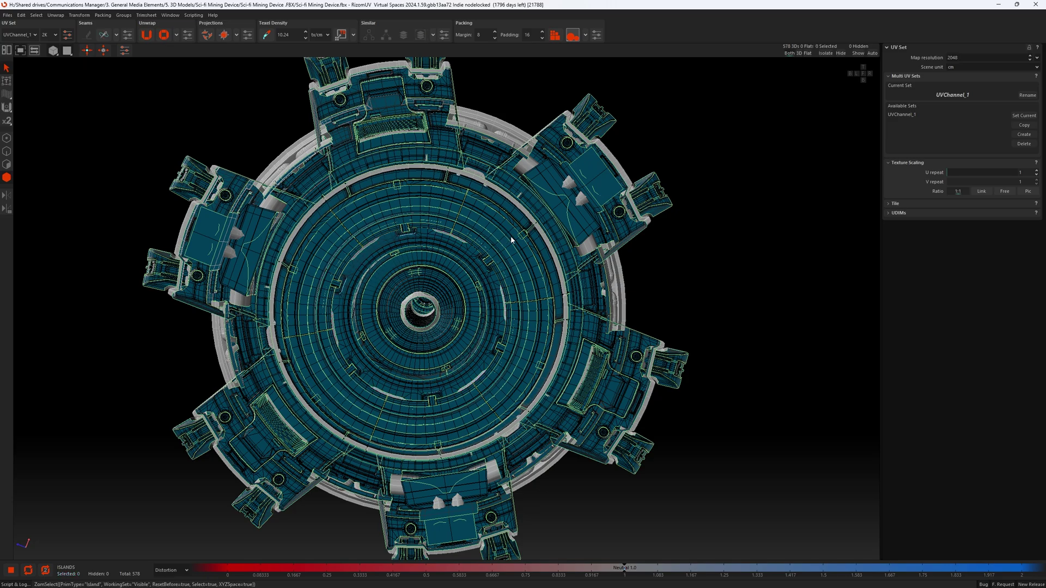
{"action": "left_click", "coordinate": [525, 280]}
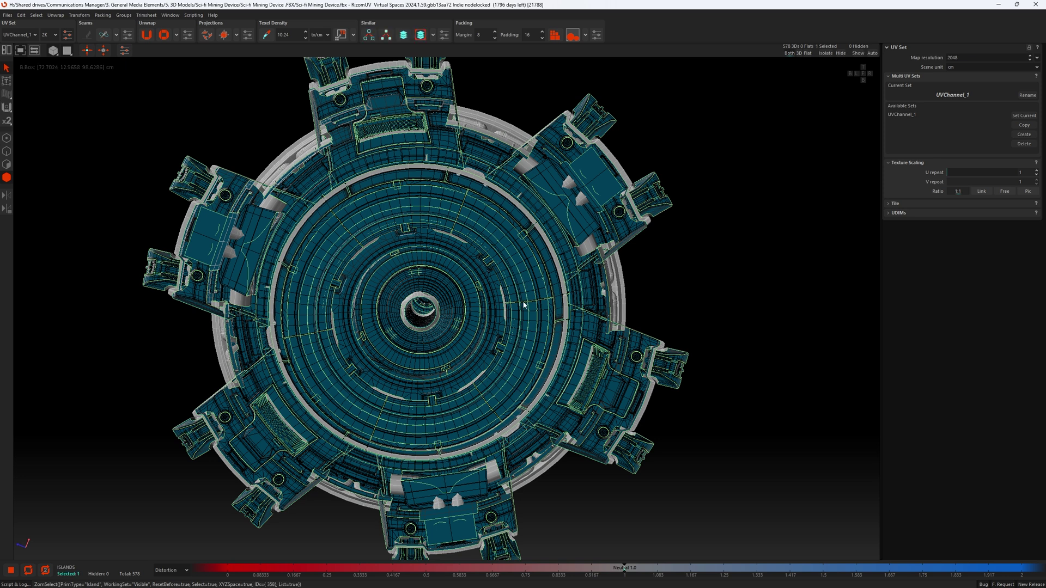
{"action": "left_click", "coordinate": [510, 295], "text": "shift"}
{"action": "middle_click_drag", "start_coordinate": [517, 248], "coordinate": [543, 258]}
{"action": "middle_click_drag", "start_coordinate": [423, 290], "coordinate": [450, 301]}
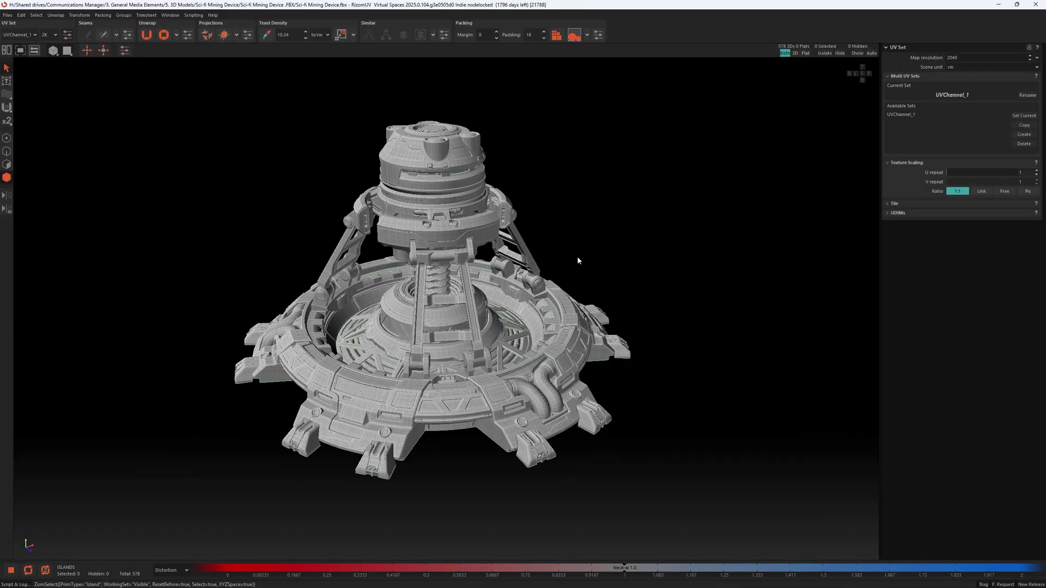
In RizomUV 2025, select the four ring-shaped islands of the central hub and add two back-facing base segments from the underside
{"action": "scroll", "coordinate": [445, 329], "scroll_direction": "up", "scroll_amount": 10}
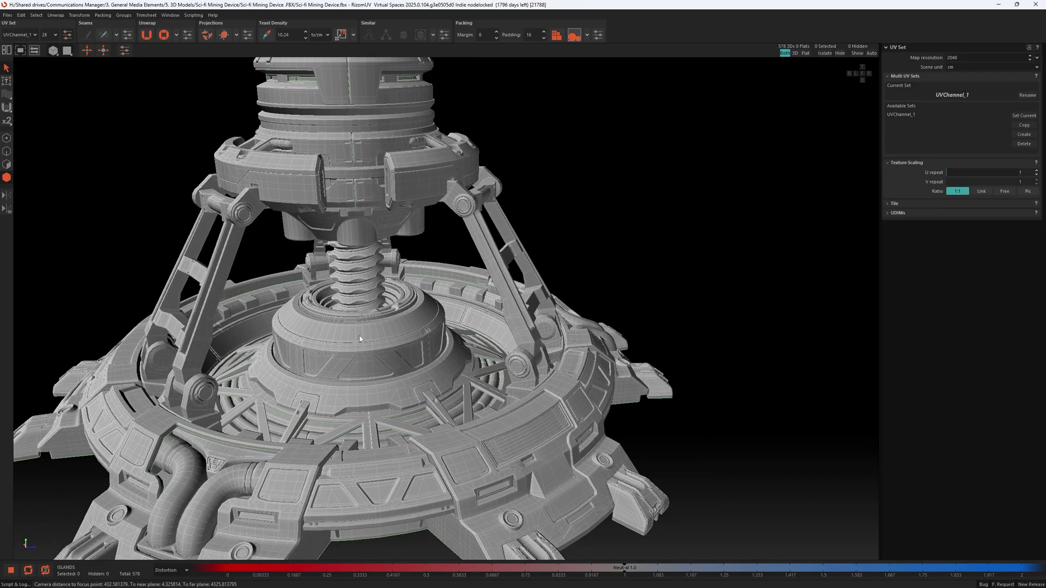
{"action": "left_click", "coordinate": [358, 335]}
{"action": "left_click", "coordinate": [384, 394], "text": "shift"}
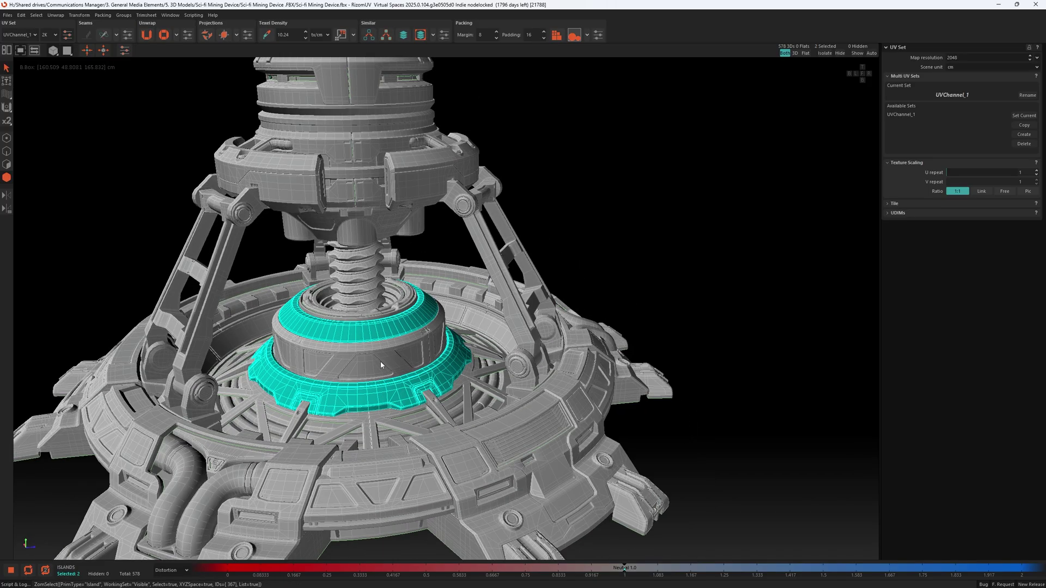
{"action": "left_click", "coordinate": [381, 365], "text": "shift"}
{"action": "left_click", "coordinate": [436, 343], "text": "shift"}
{"action": "middle_click_drag", "start_coordinate": [410, 365], "coordinate": [467, 347]}
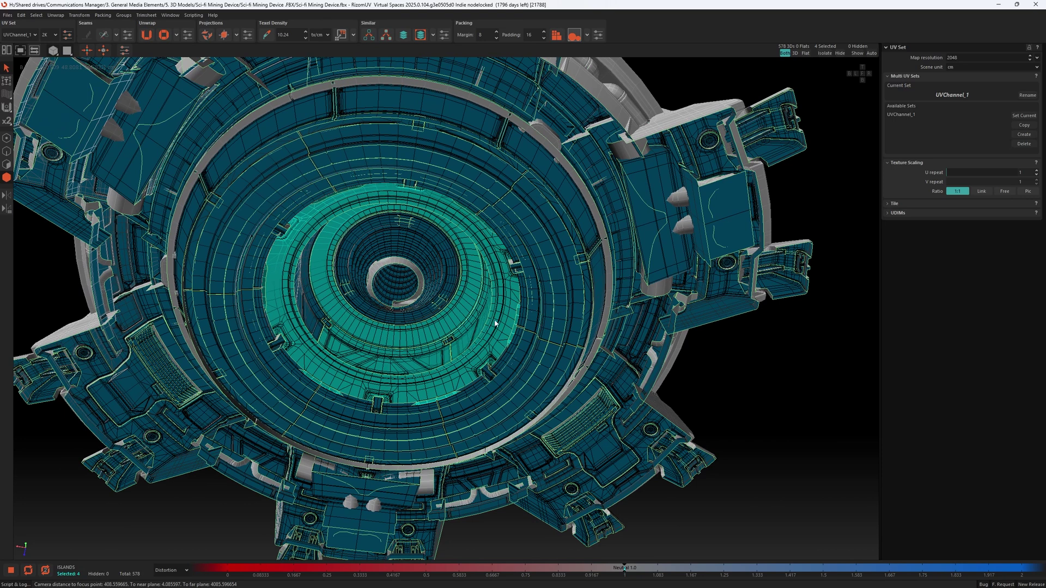
{"action": "left_click", "coordinate": [544, 240], "text": "shift"}
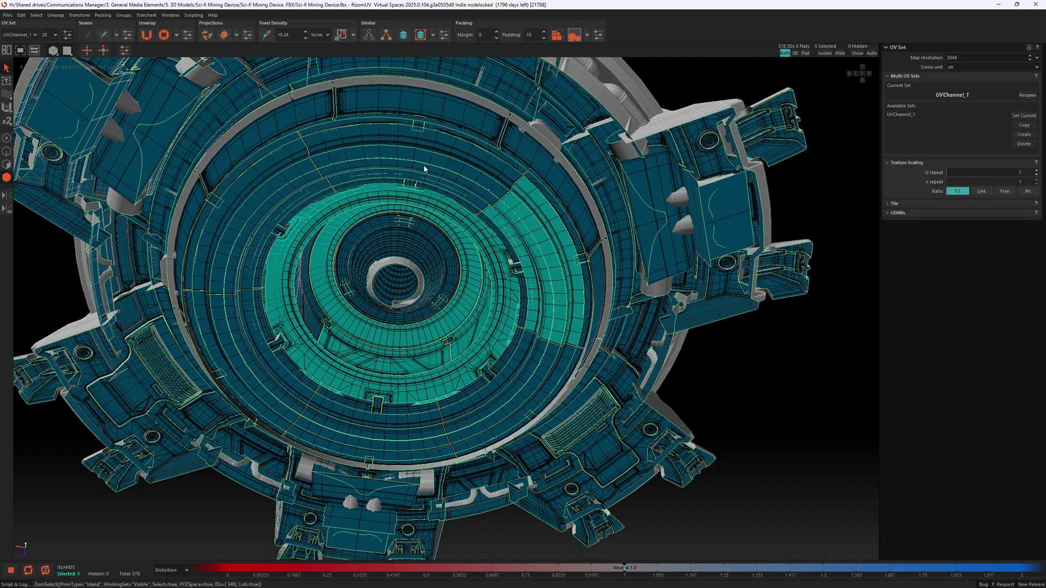
{"action": "left_click", "coordinate": [313, 209], "text": "shift"}
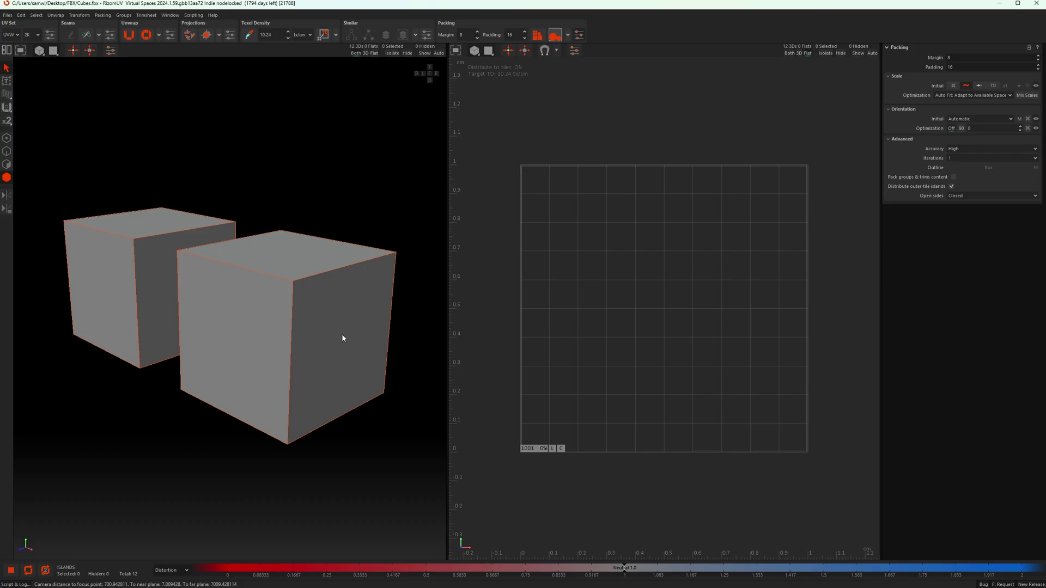
Try unfolding a single face of the front cube and packing all cube islands, undoing each attempt
{"action": "key", "text": "u"}
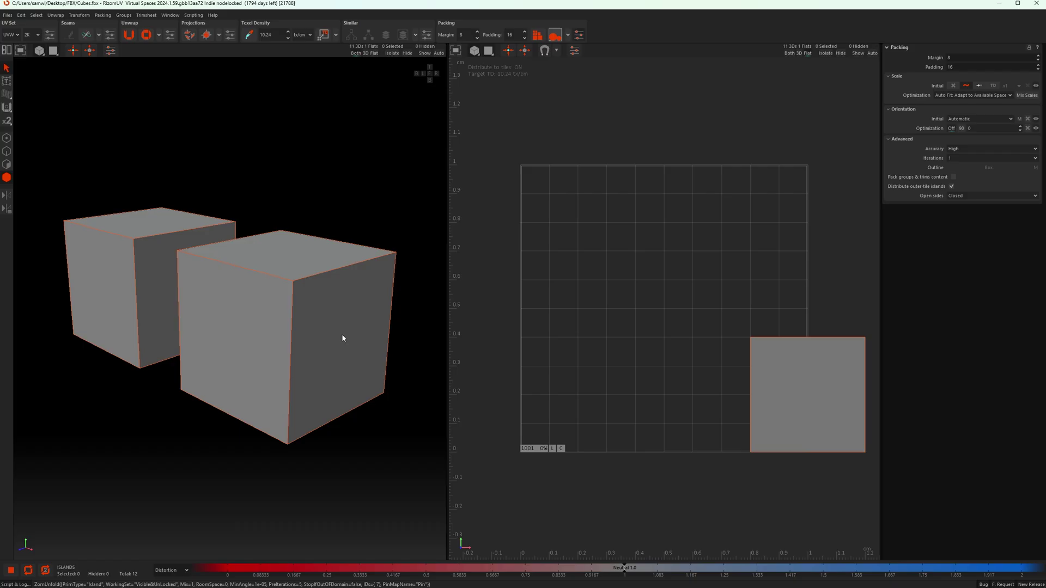
{"action": "key", "text": "ctrl+z"}
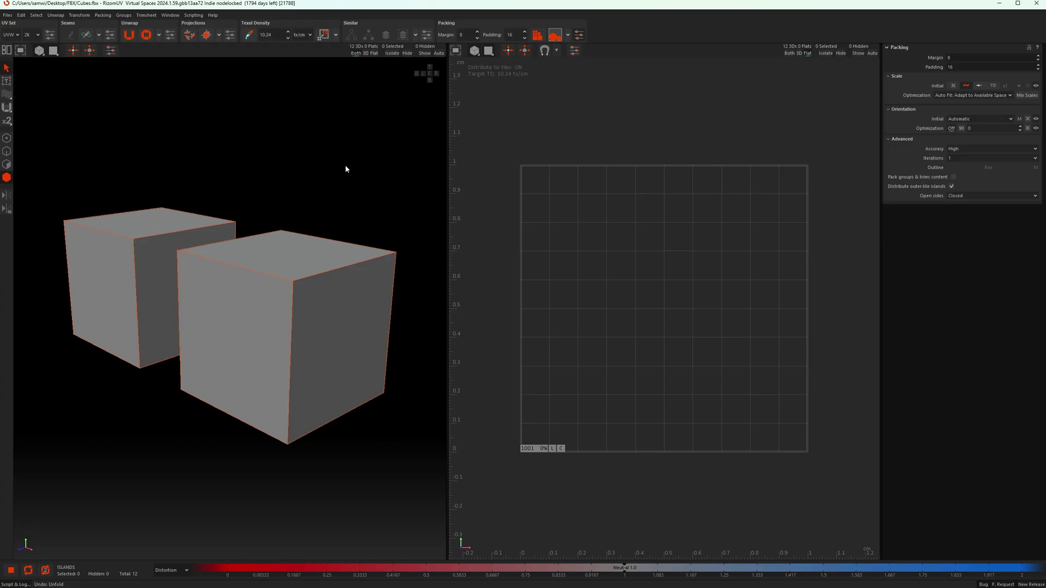
{"action": "key", "text": "p"}
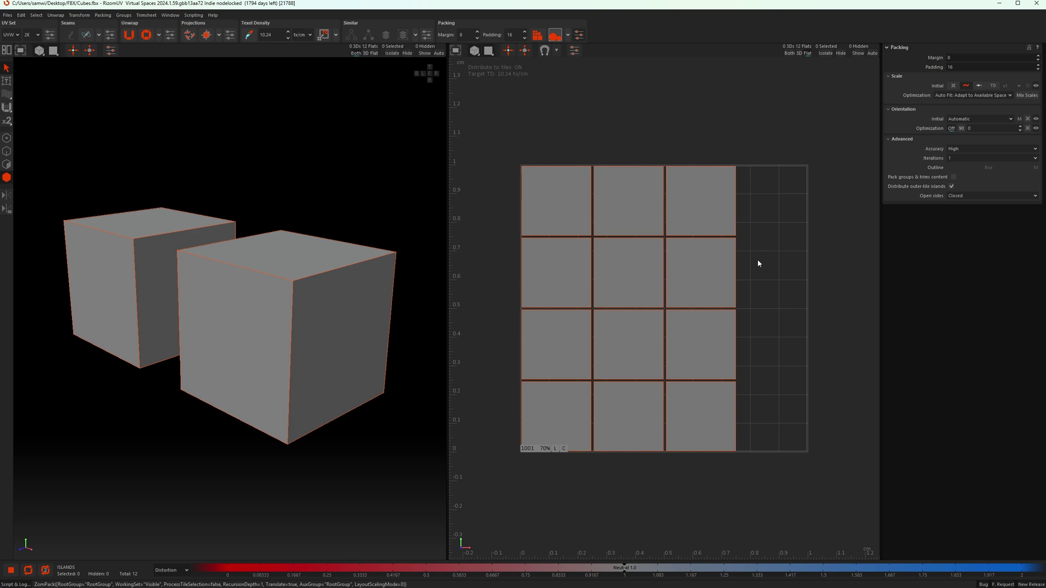
{"action": "key", "text": "ctrl+z"}
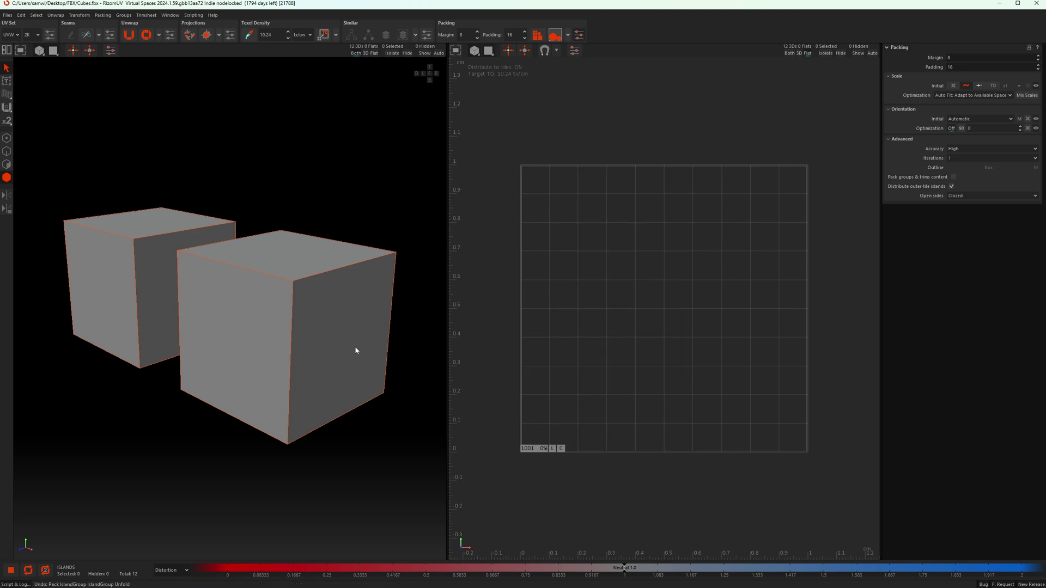
Unfold one face of the front cube, unfold all islands of both cubes together, and pack them
{"action": "key", "text": "u"}
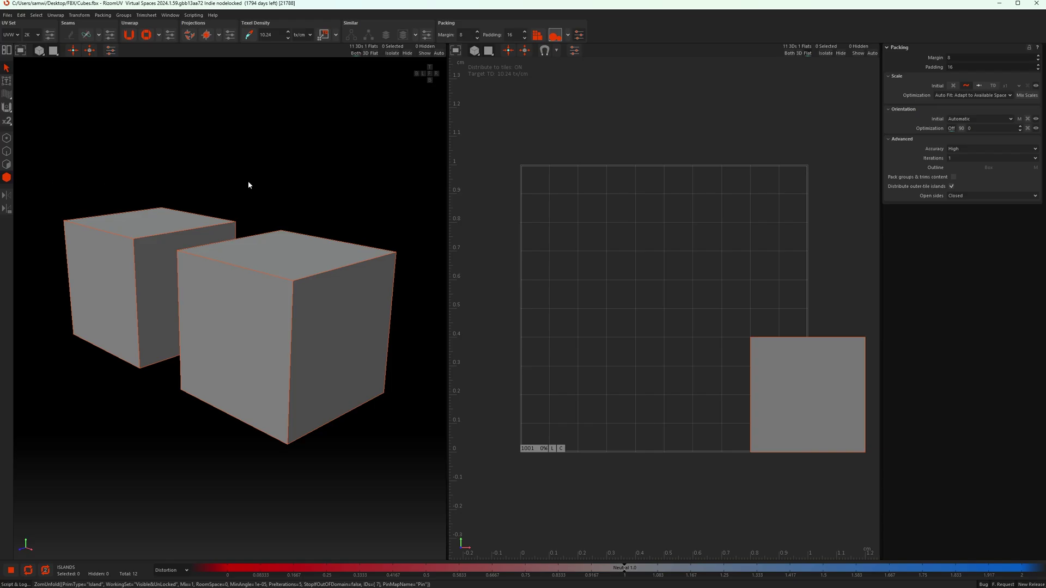
{"action": "key", "text": "ctrl+a"}
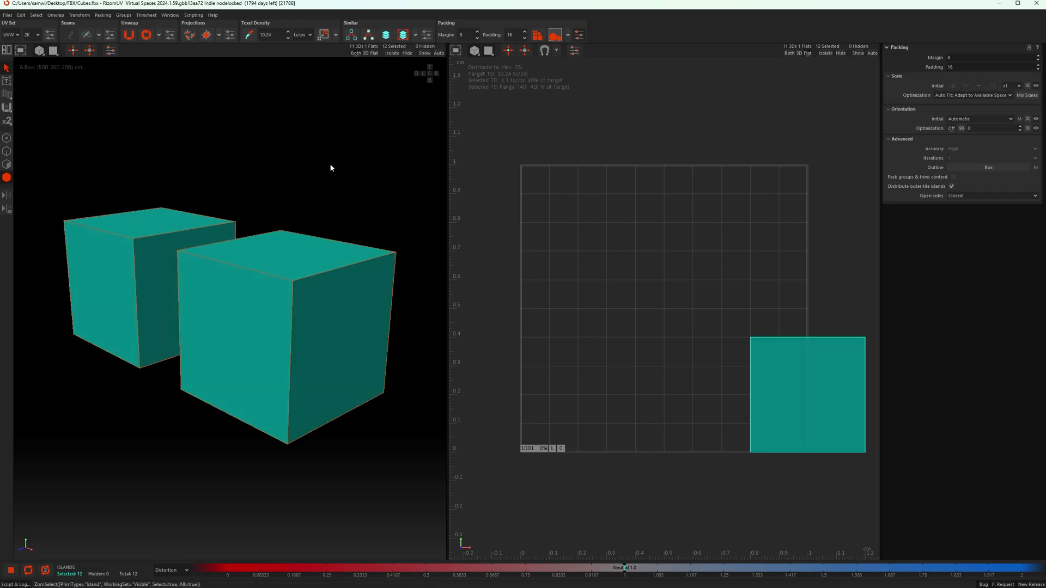
{"action": "key", "text": "u"}
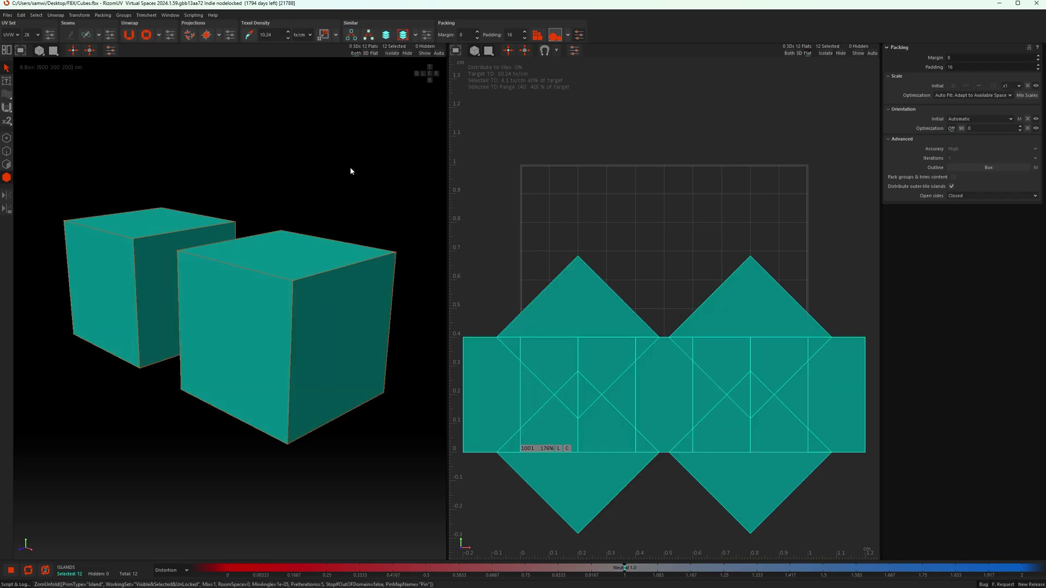
{"action": "left_click", "coordinate": [350, 171]}
{"action": "key", "text": "p"}
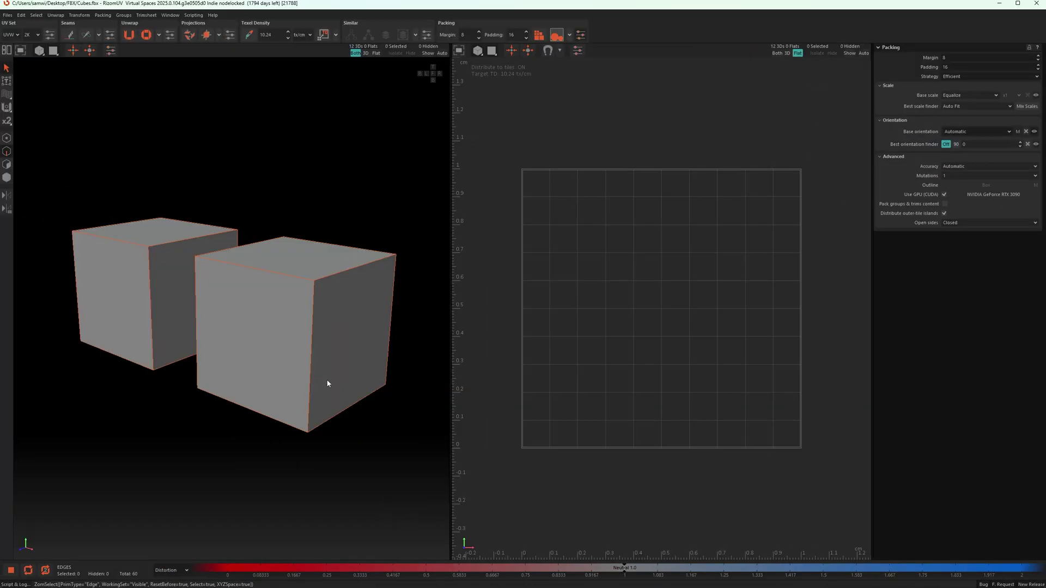
In RizomUV 2025, unfold a single face of the front cube, unfold the remaining islands of both cubes, and pack everything
{"action": "key", "text": "u"}
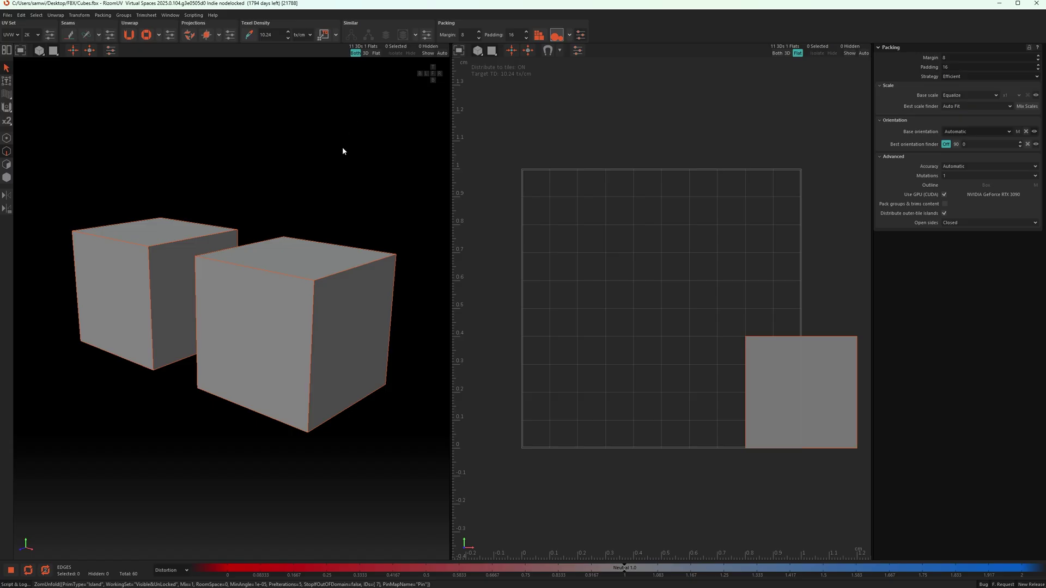
{"action": "key", "text": "u"}
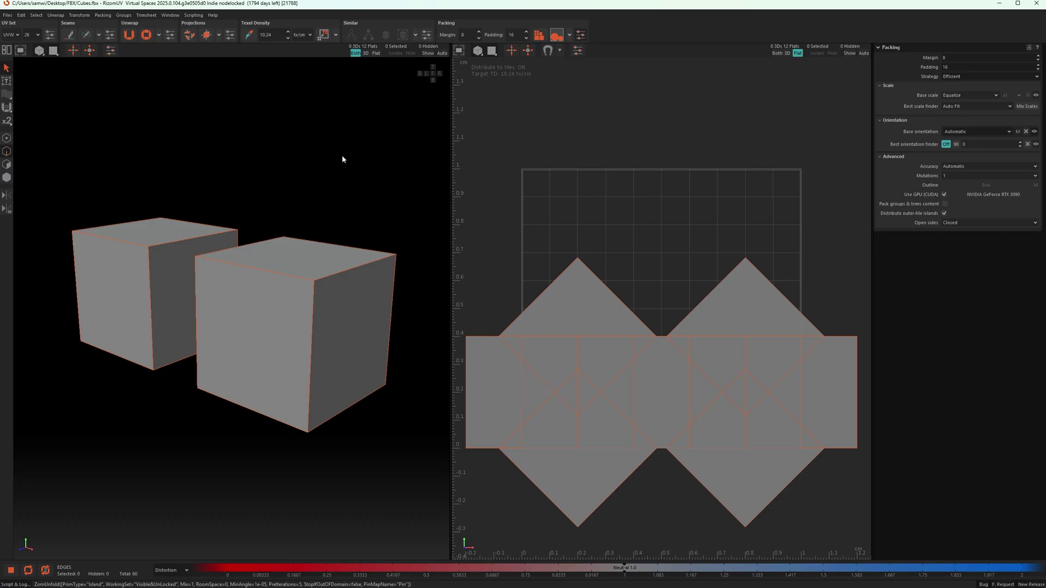
{"action": "key", "text": "p"}
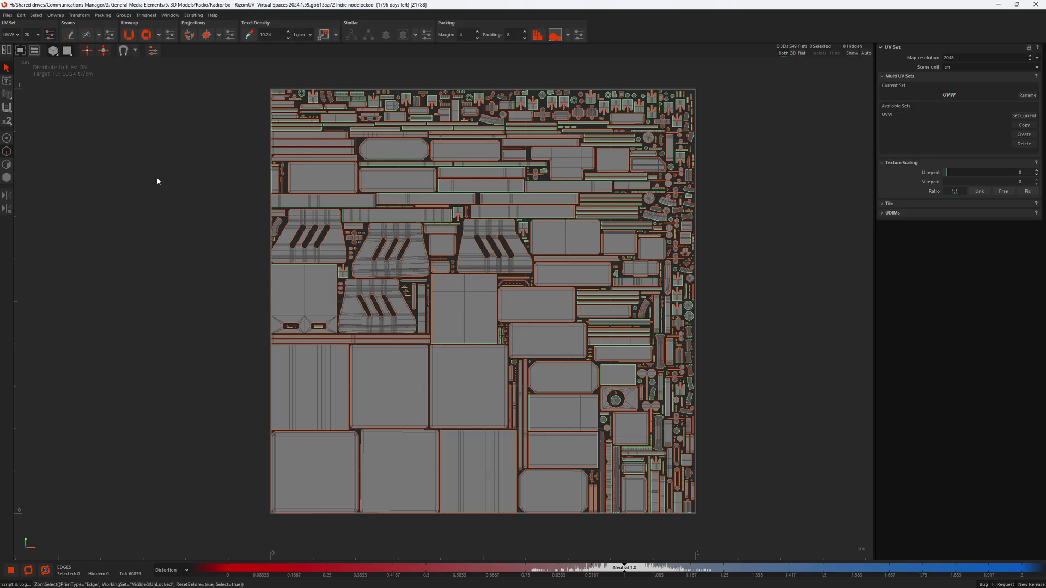
In RizomUV 2024 with Radio.fbx, select the border edges of all islands and clear the selection
{"action": "left_click", "coordinate": [8, 70]}
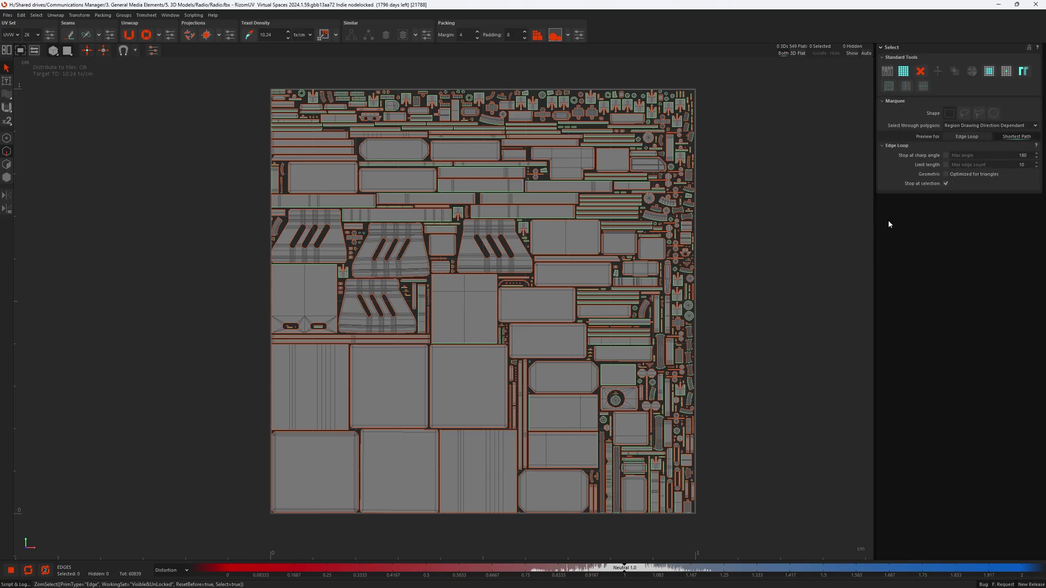
{"action": "left_click", "coordinate": [888, 88]}
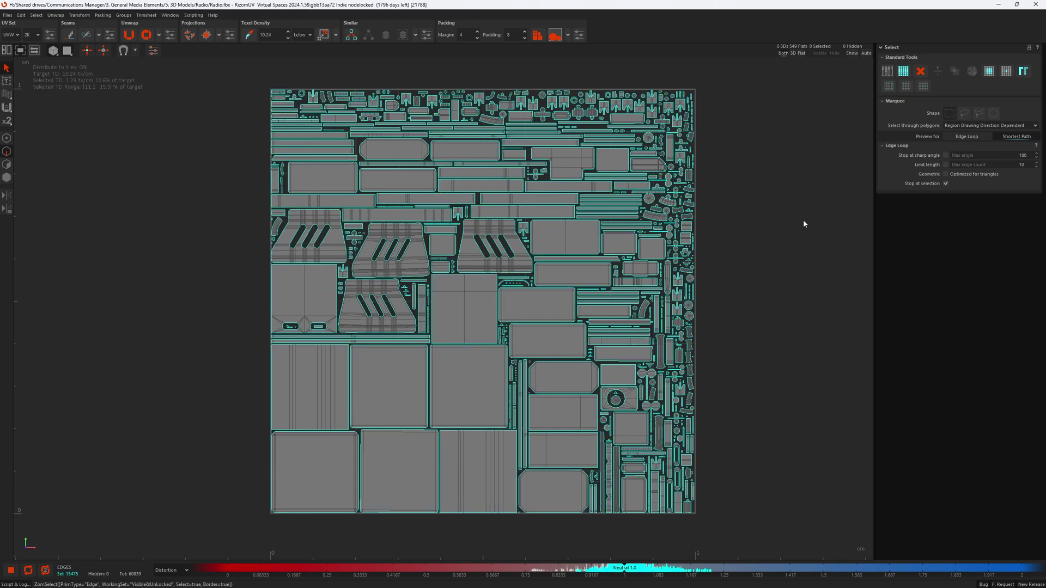
{"action": "left_click", "coordinate": [784, 245]}
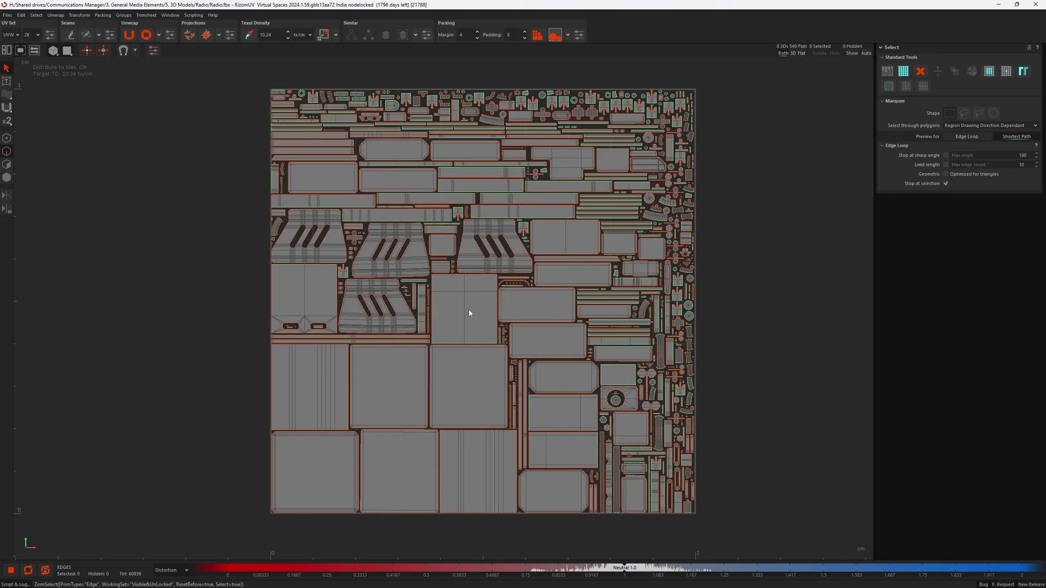
Isolate the near-square island at the centre of the layout, select its border edges, clear them, and end the isolation
{"action": "key", "text": "i"}
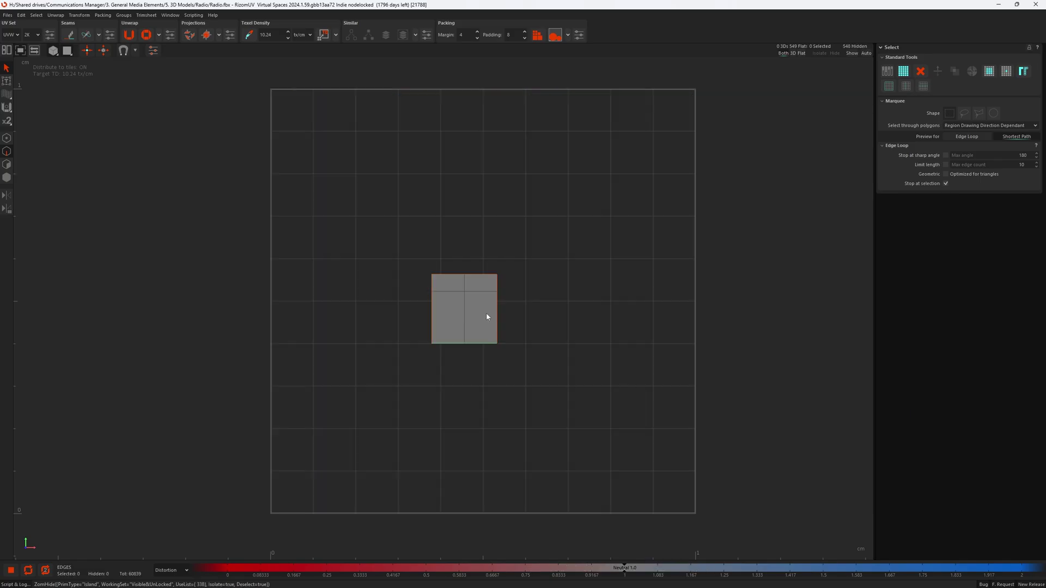
{"action": "key", "text": "b"}
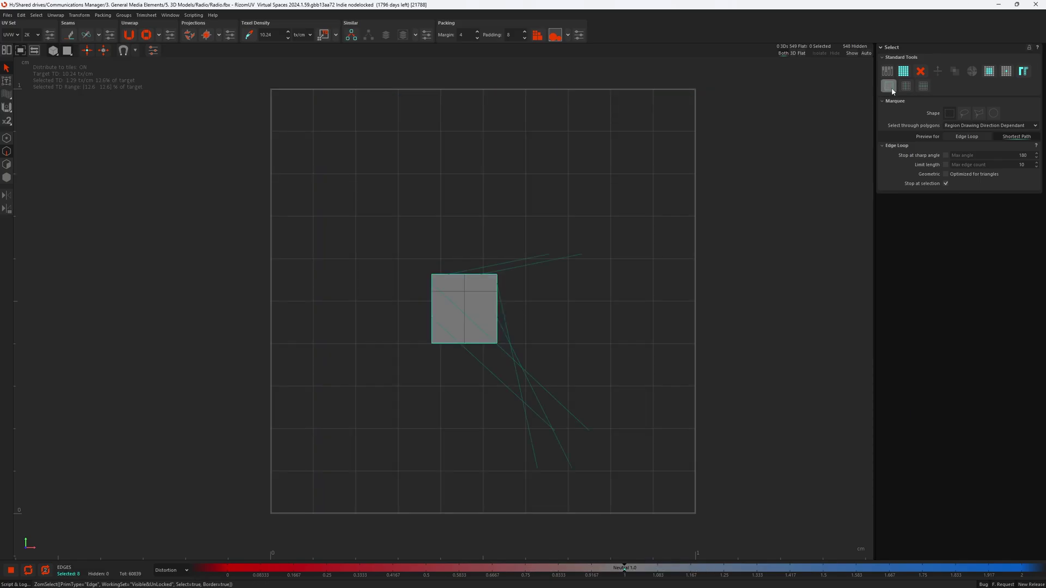
{"action": "left_click", "coordinate": [614, 328]}
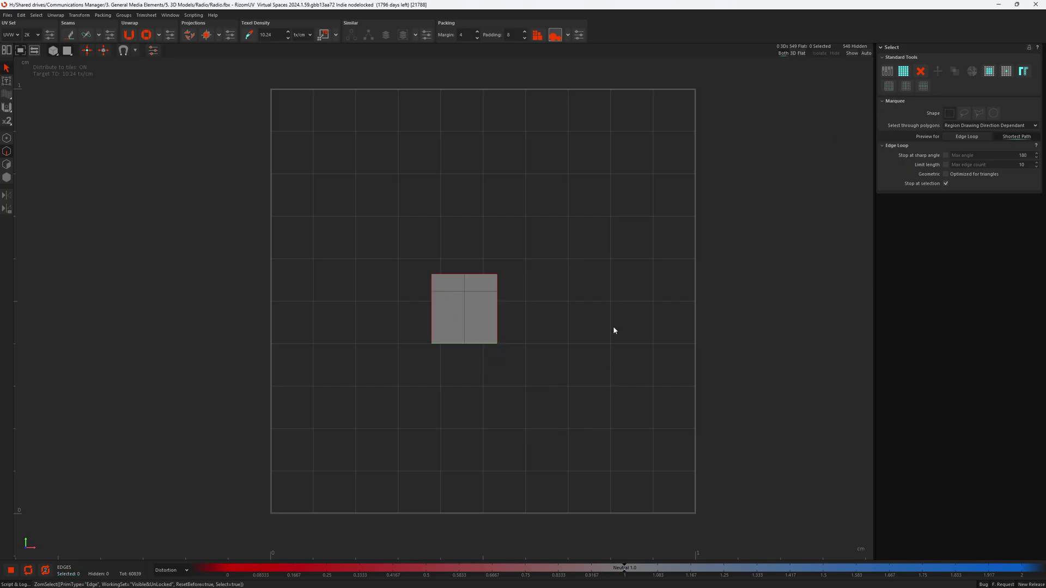
{"action": "key", "text": "i"}
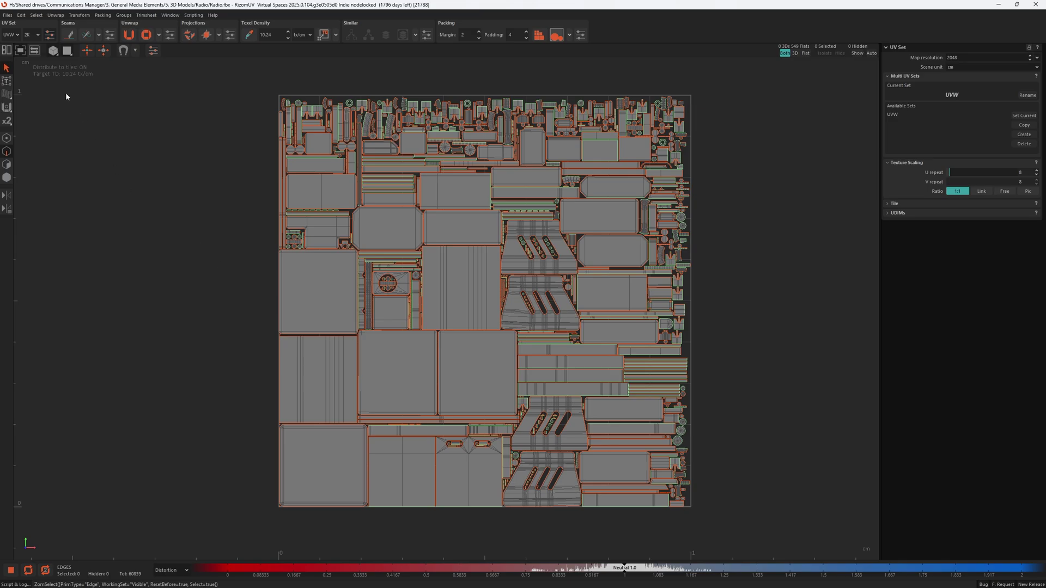
In RizomUV 2025 with Radio.fbx, select the border edges of every island and clear the selection
{"action": "left_click", "coordinate": [7, 69]}
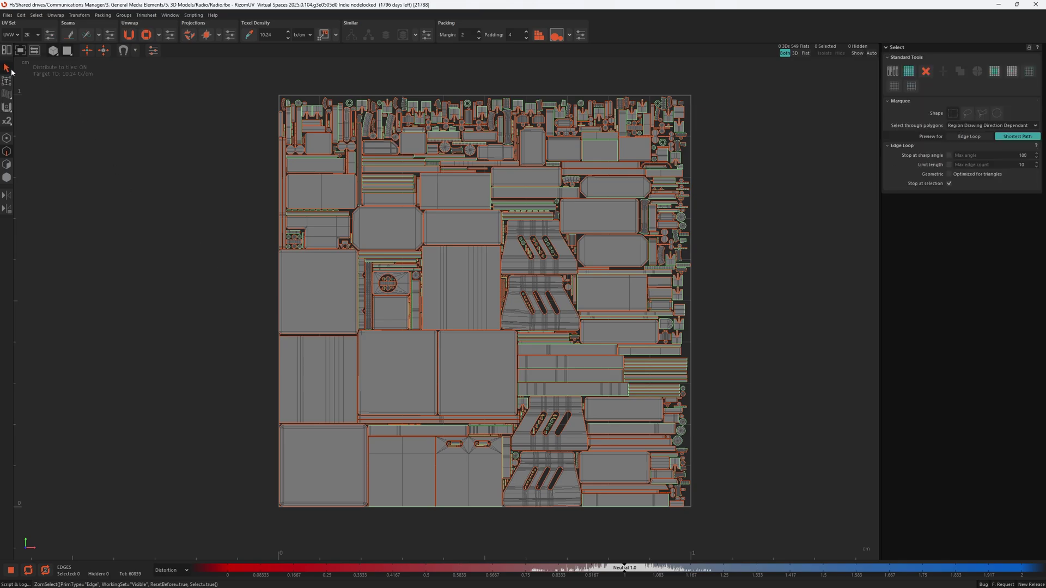
{"action": "left_click", "coordinate": [1031, 73]}
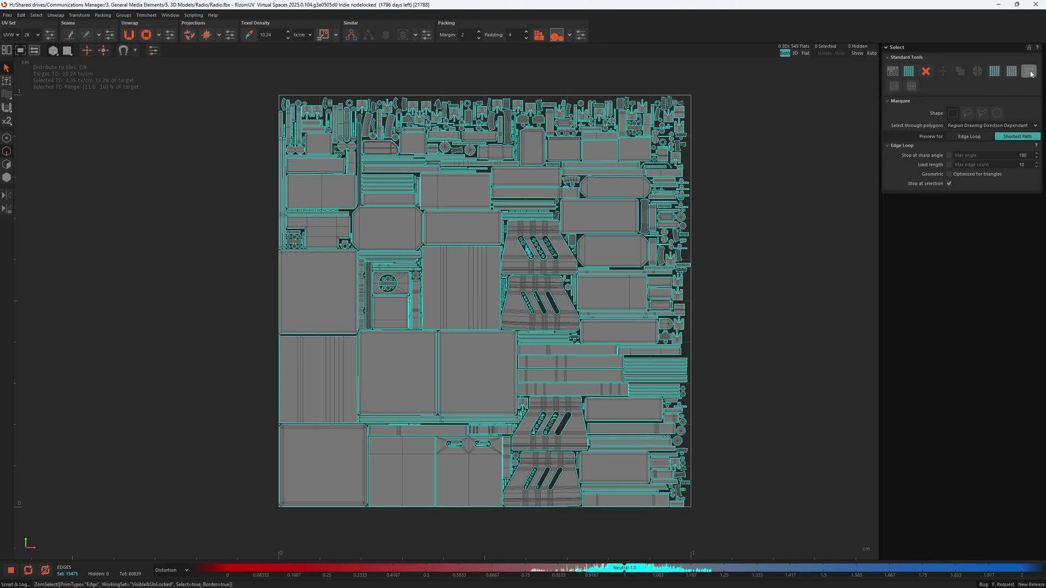
{"action": "left_click", "coordinate": [750, 415]}
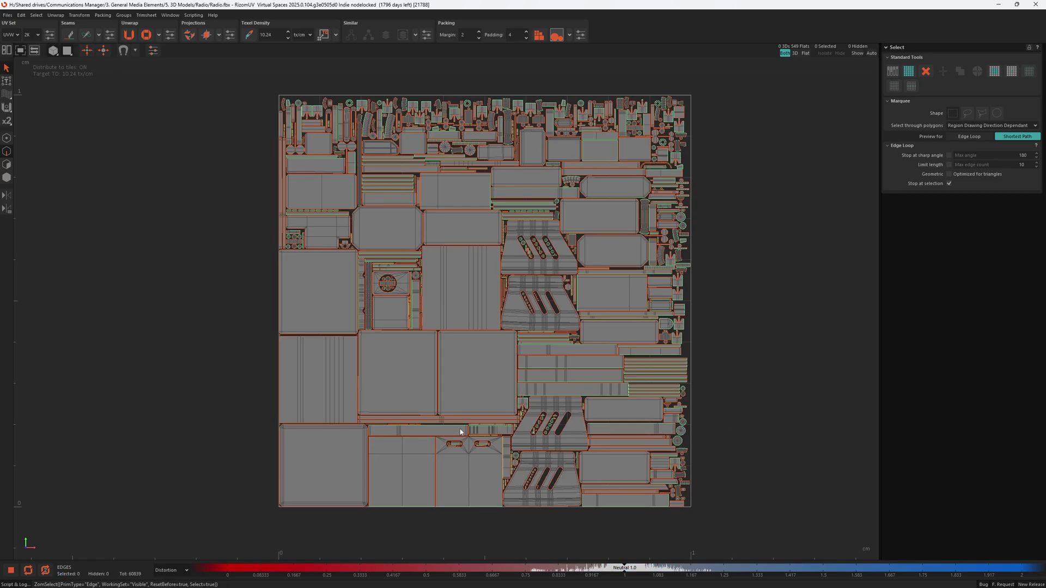
Select all borders of the large striped central island from one edge, and add the borders of a second island beside it
{"action": "left_click", "coordinate": [465, 333]}
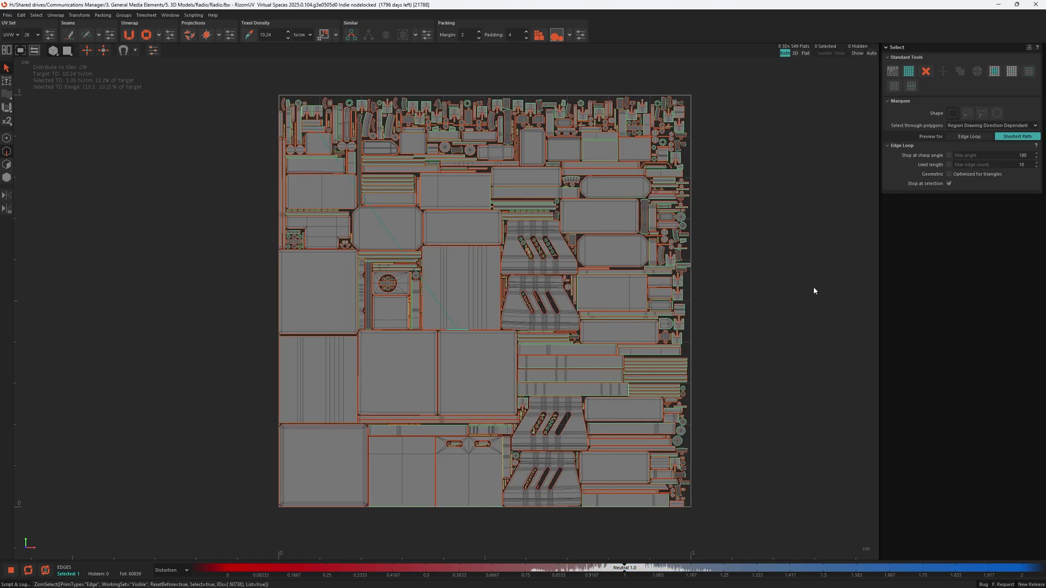
{"action": "key", "text": "ctrl+b"}
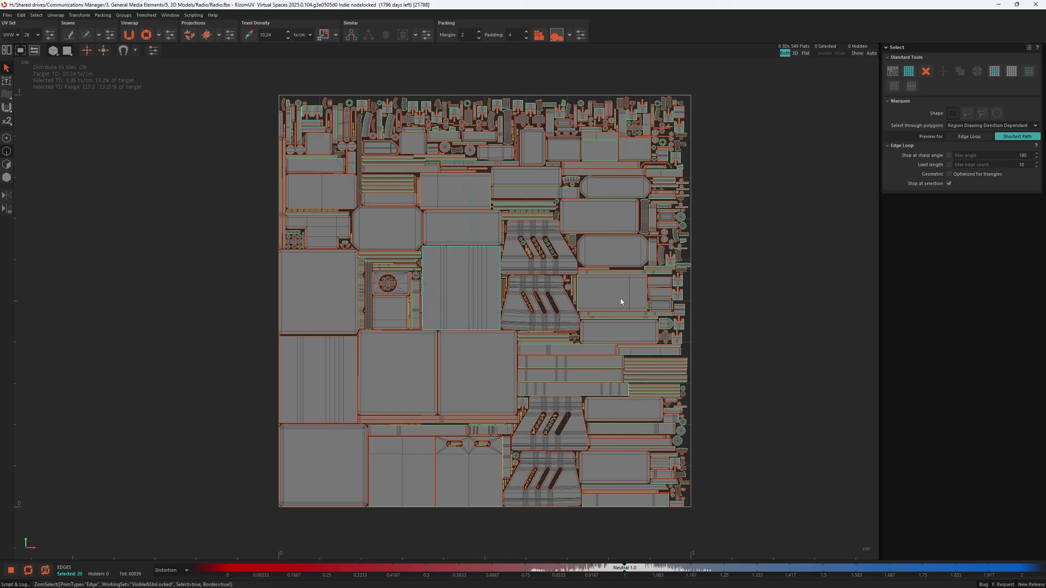
{"action": "left_click", "coordinate": [612, 315], "text": "shift"}
{"action": "key", "text": "ctrl+b"}
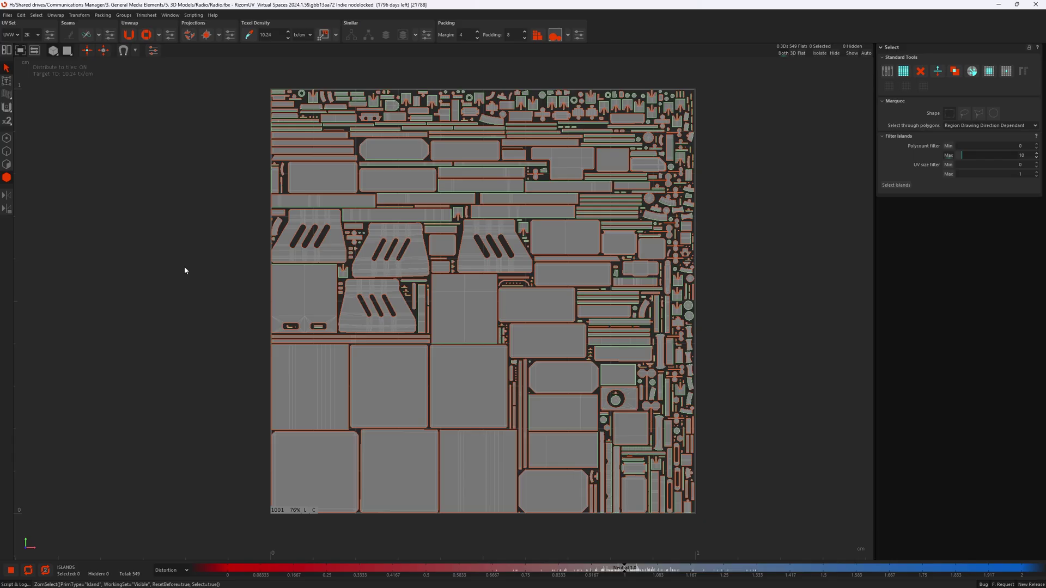
In RizomUV 2024, select the islands in the upper-left part of the radio layout, lock them, and clear the selection
{"action": "left_click_drag", "start_coordinate": [261, 81], "coordinate": [523, 320]}
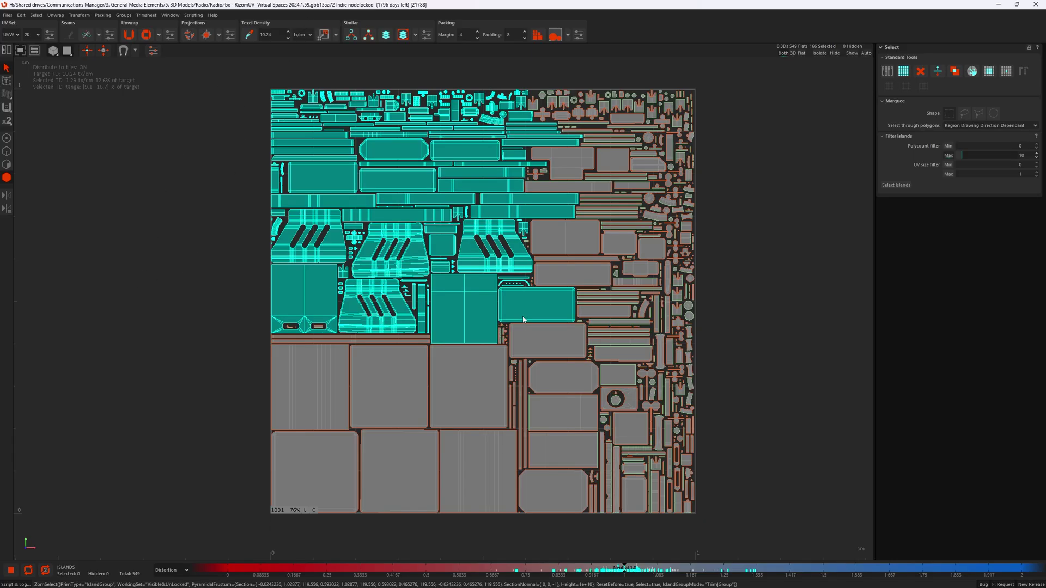
{"action": "right_click", "coordinate": [418, 199]}
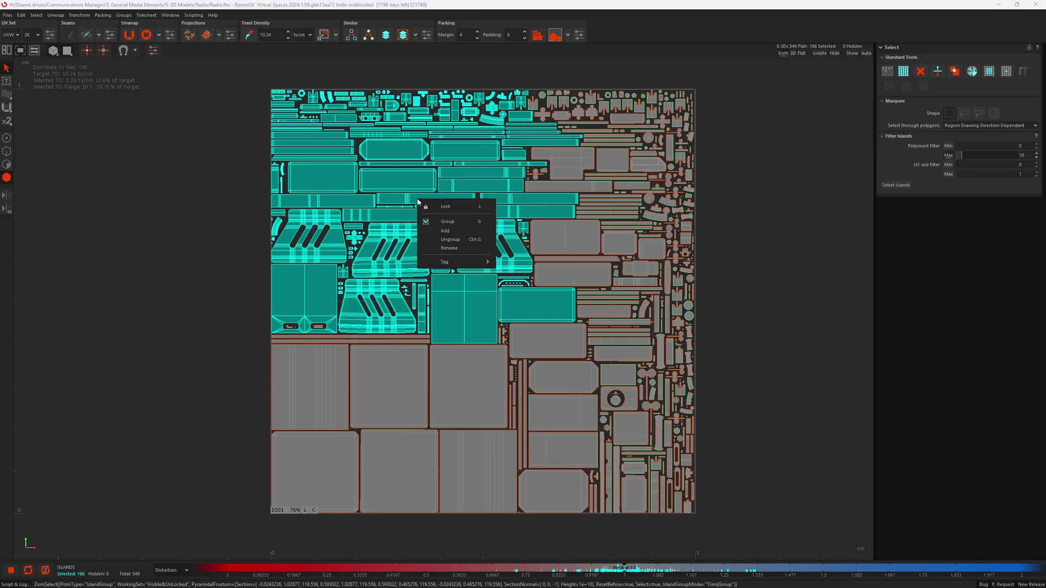
{"action": "left_click", "coordinate": [444, 208]}
{"action": "left_click", "coordinate": [215, 250]}
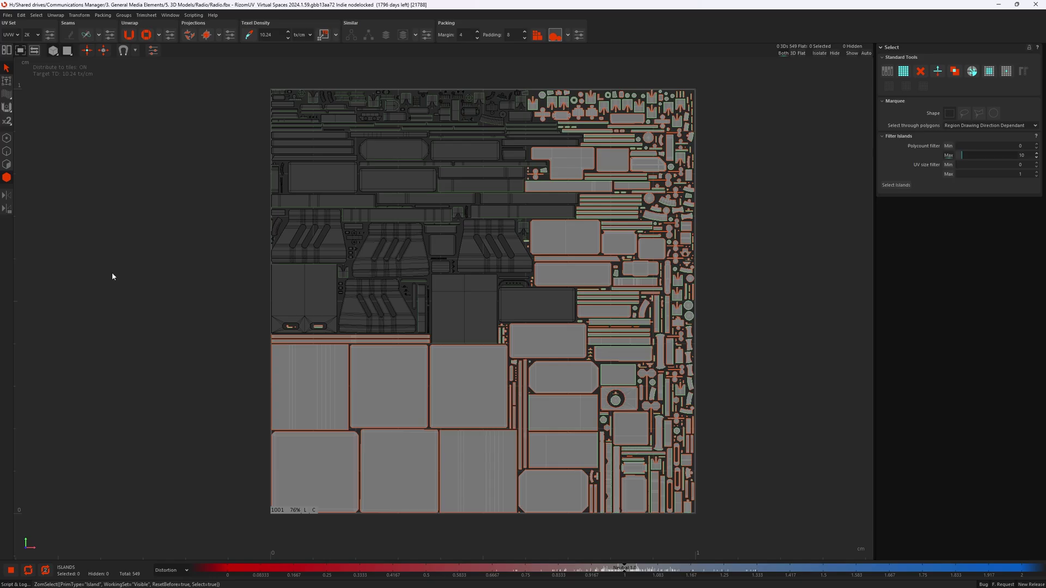
Try marquee-selecting the locked islands, select the unlocked lower islands, add the thin strips above them, and clear the selection
{"action": "left_click", "coordinate": [36, 15]}
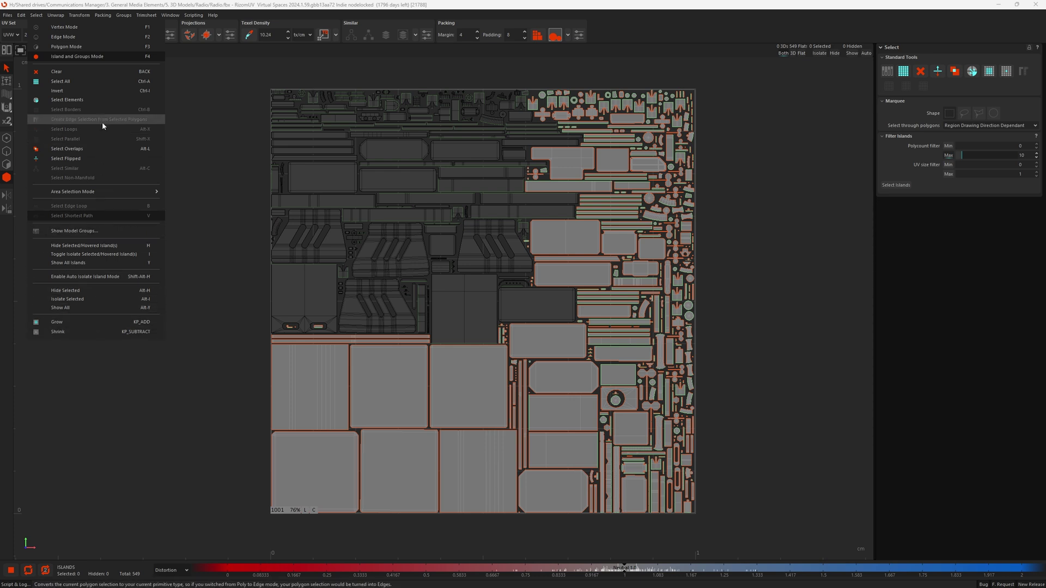
{"action": "left_click", "coordinate": [201, 194]}
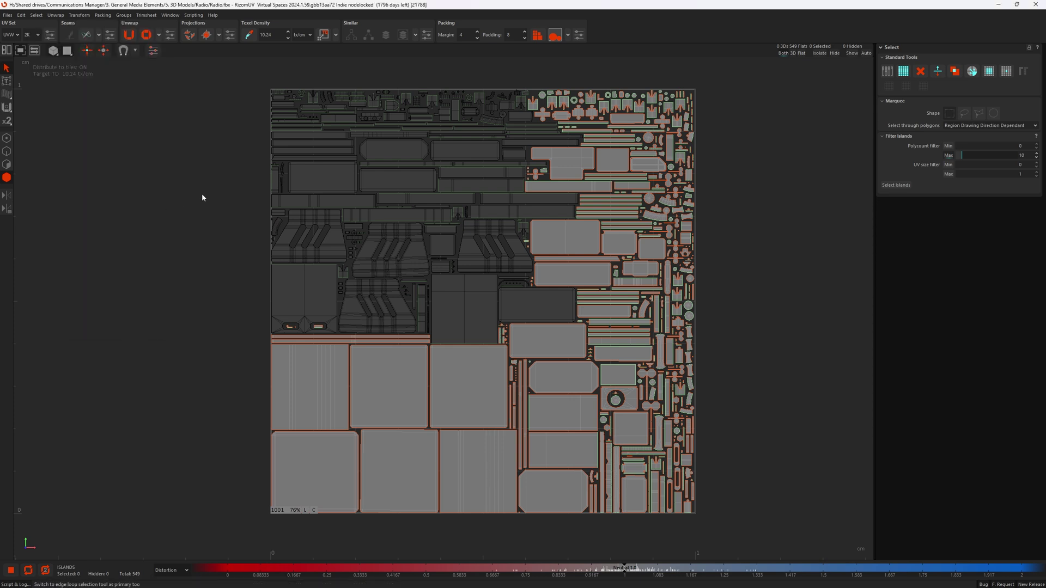
{"action": "left_click_drag", "start_coordinate": [251, 72], "coordinate": [459, 277]}
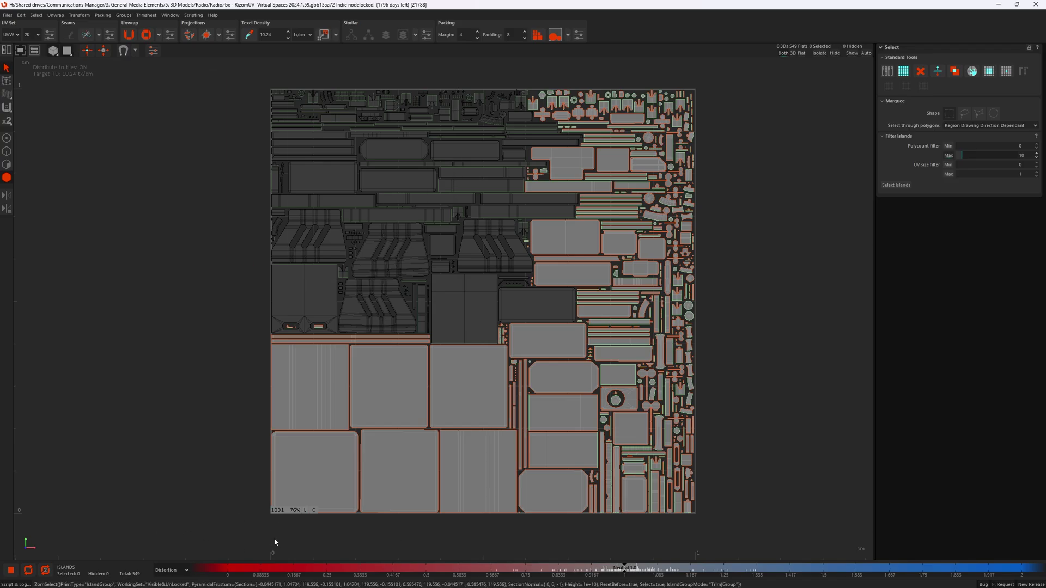
{"action": "left_click_drag", "start_coordinate": [660, 355], "coordinate": [712, 354]}
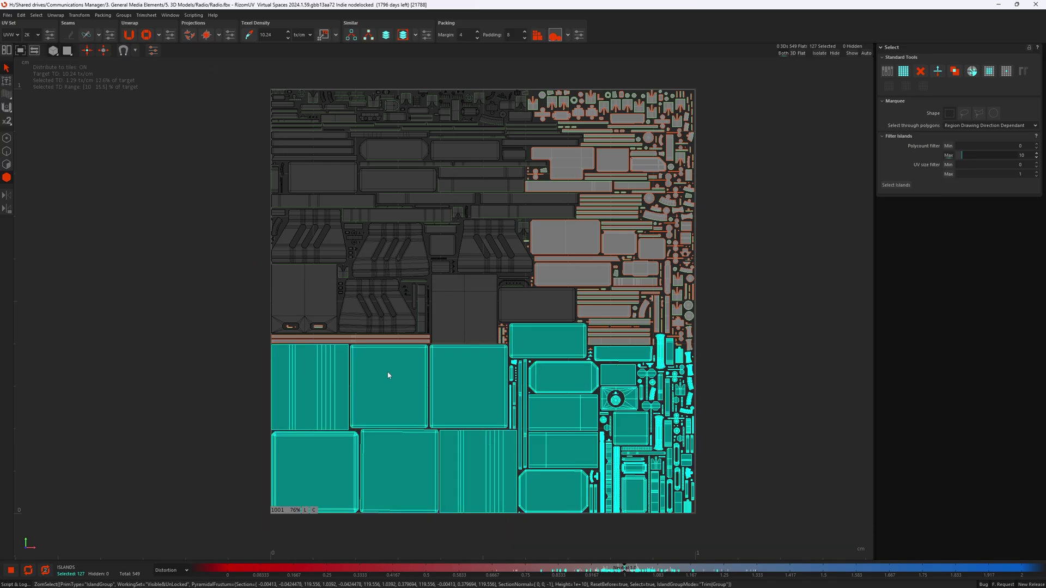
{"action": "left_click", "coordinate": [405, 342], "text": "shift"}
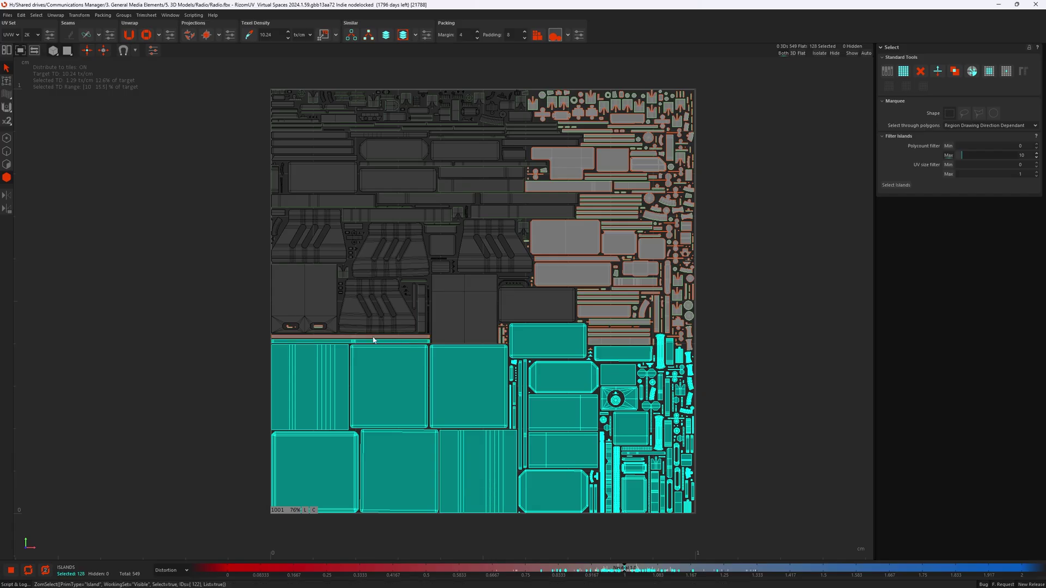
{"action": "left_click", "coordinate": [318, 329], "text": "shift"}
{"action": "left_click", "coordinate": [770, 308]}
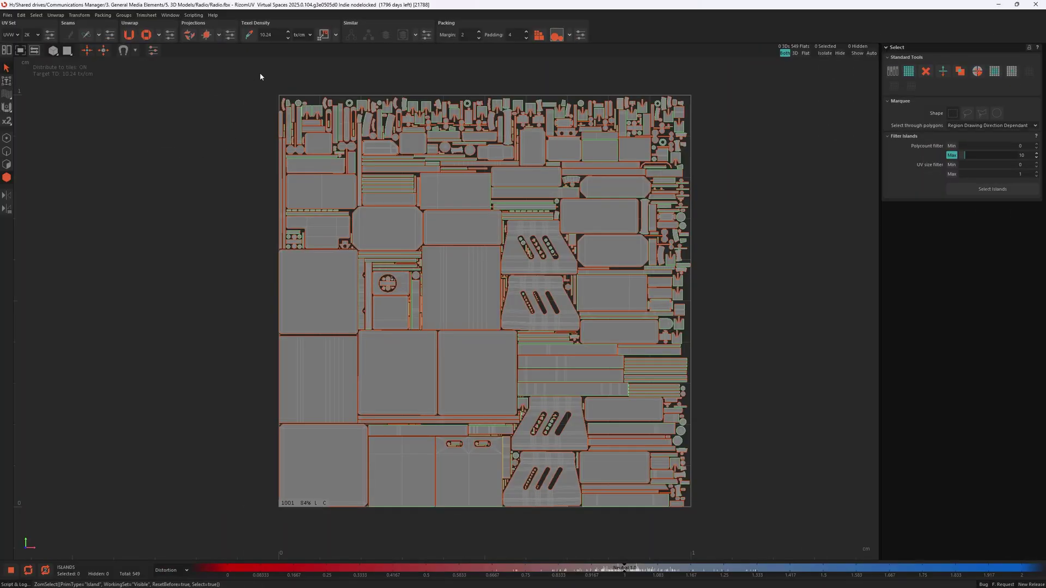
In RizomUV 2025, select and lock the islands in the upper-left part of the radio layout
{"action": "left_click_drag", "start_coordinate": [268, 88], "coordinate": [534, 327]}
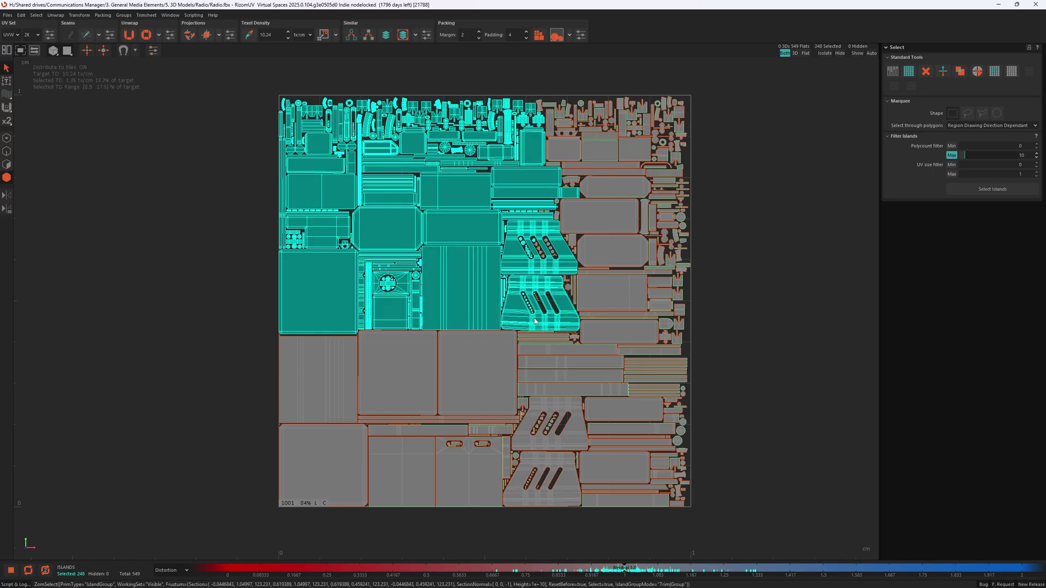
{"action": "right_click", "coordinate": [410, 267]}
{"action": "left_click", "coordinate": [423, 240]}
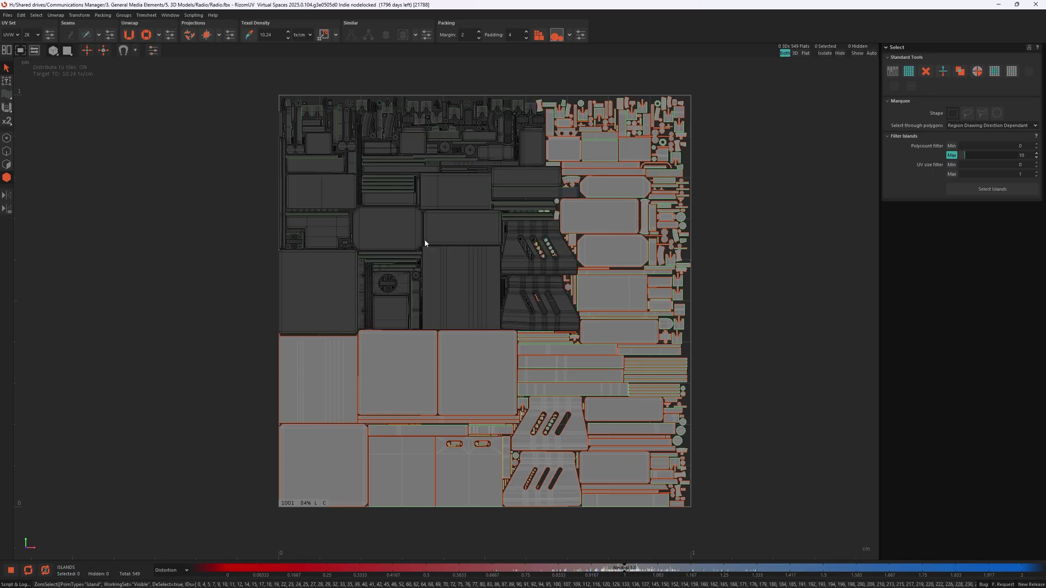
{"action": "left_click", "coordinate": [189, 245]}
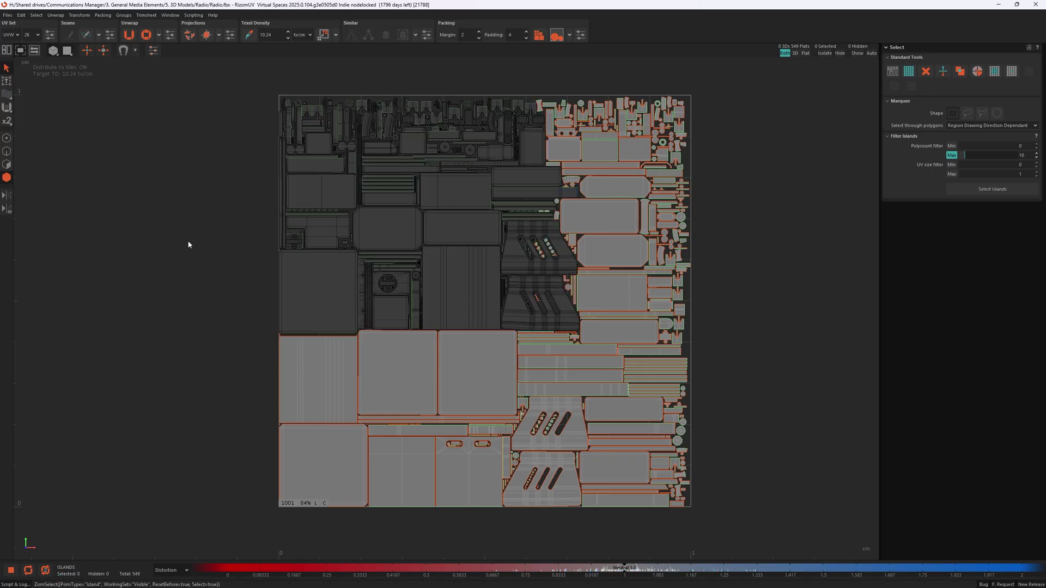
Select all unlocked islands with Select Unlocked and invert the selection
{"action": "left_click", "coordinate": [37, 15]}
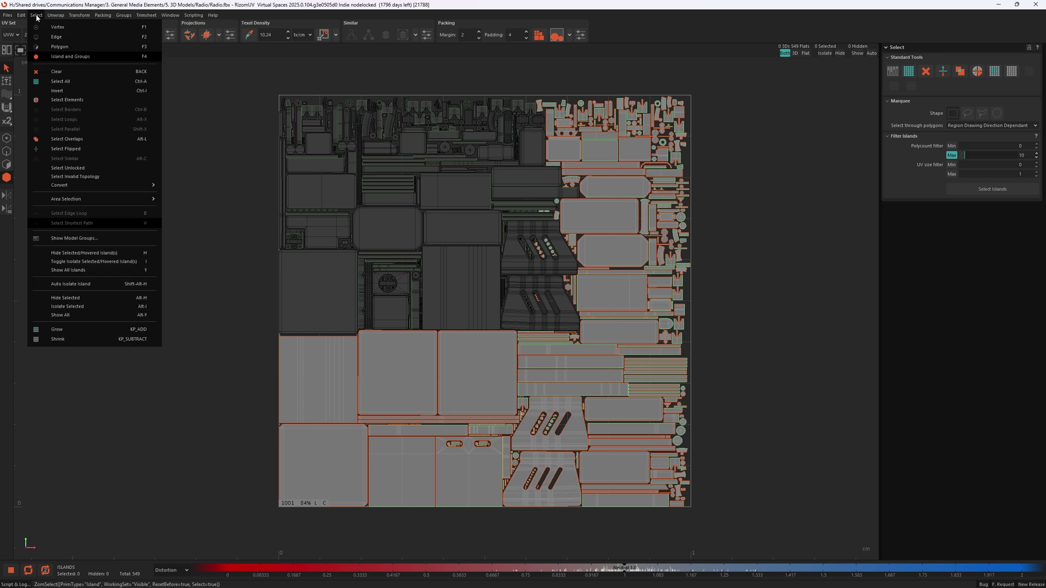
{"action": "left_click", "coordinate": [85, 168]}
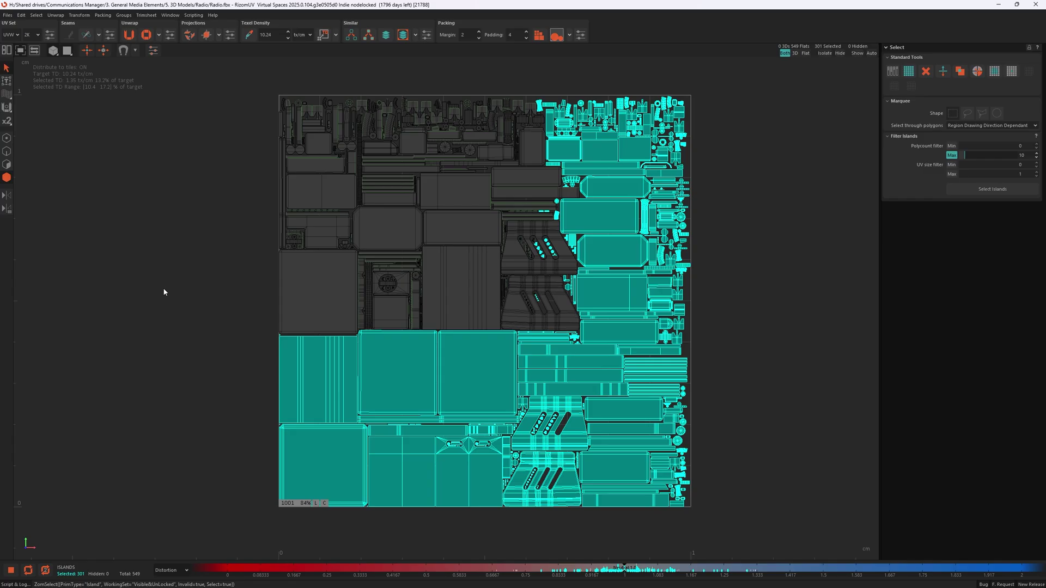
{"action": "key", "text": "ctrl+i"}
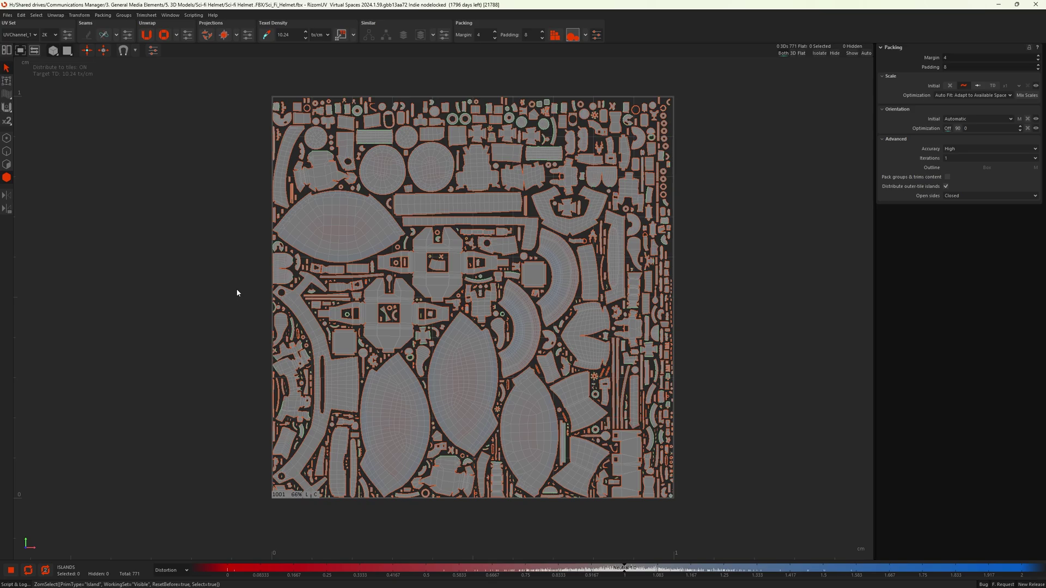
In RizomUV 2024 with Sci_Fi_Helmet.fbx, isolate the three large leaf-shaped islands in the lower half and put them in a group
{"action": "left_click", "coordinate": [403, 423]}
{"action": "left_click", "coordinate": [460, 402], "text": "shift"}
{"action": "left_click", "coordinate": [532, 434], "text": "shift"}
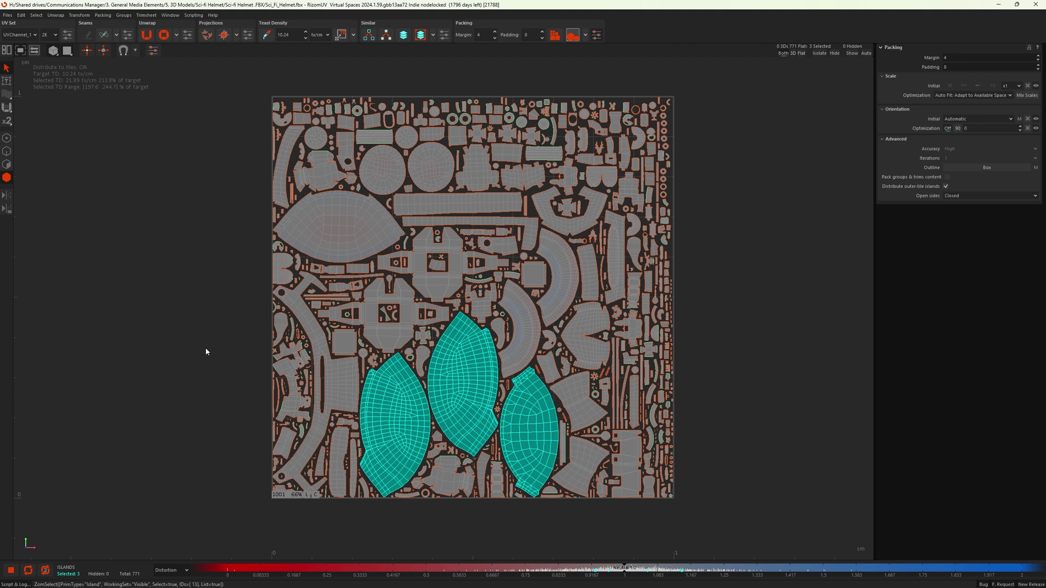
{"action": "key", "text": "i"}
{"action": "left_click_drag", "start_coordinate": [363, 293], "coordinate": [559, 436]}
{"action": "key", "text": "ctrl+g"}
{"action": "left_click", "coordinate": [605, 319]}
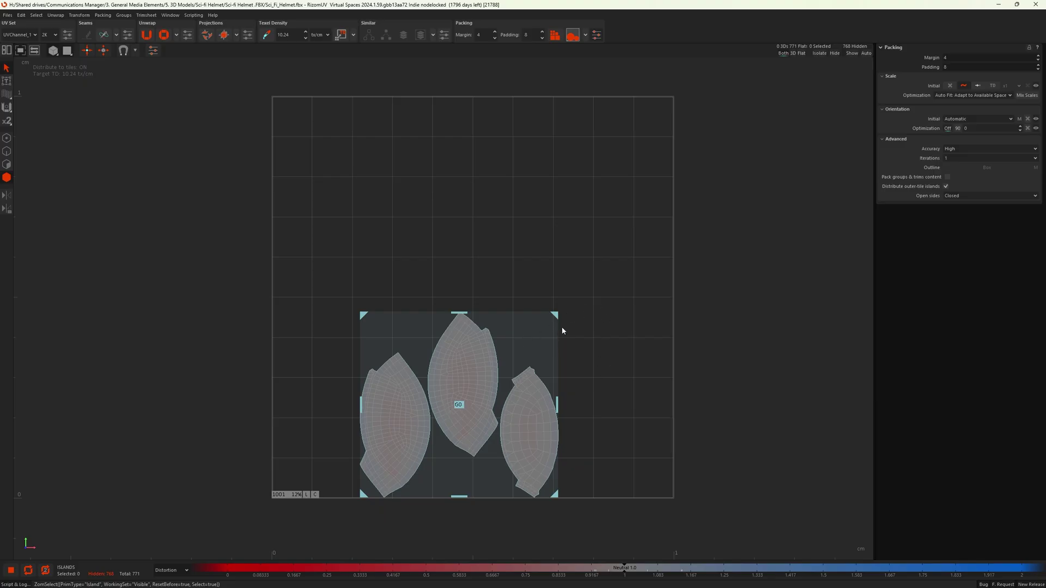
Stretch the group's bounding box beyond its islands, bringing its upper outer corner to about U 0.85 and V 0.54
{"action": "left_click_drag", "start_coordinate": [556, 315], "coordinate": [609, 274]}
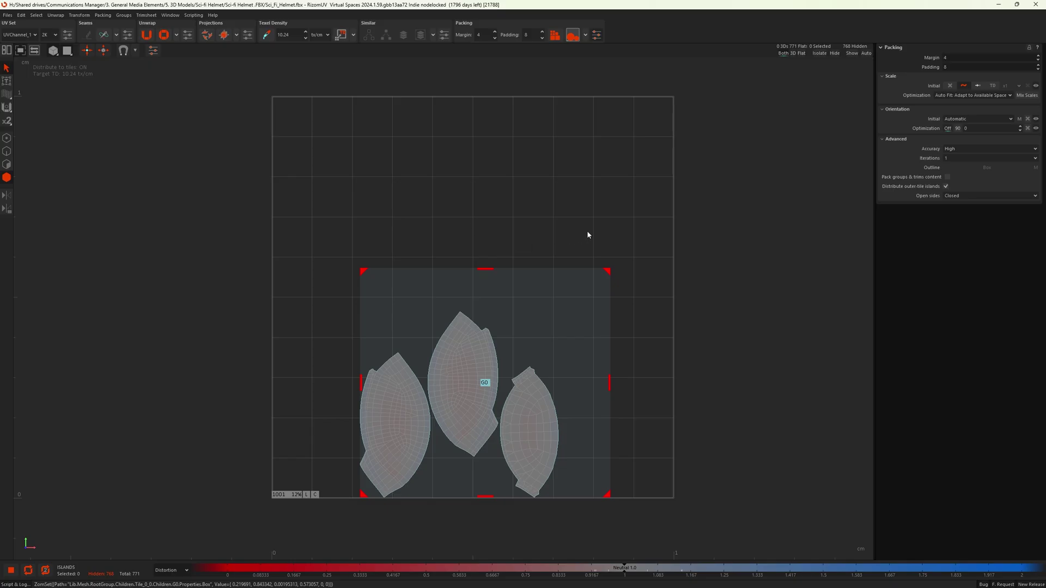
{"action": "mouse_move", "coordinate": [608, 272]}
{"action": "left_mouse_down"}
{"action": "mouse_move", "coordinate": [598, 304]}
{"action": "mouse_move", "coordinate": [610, 283]}
{"action": "left_mouse_up"}
{"action": "left_click", "coordinate": [538, 235]}
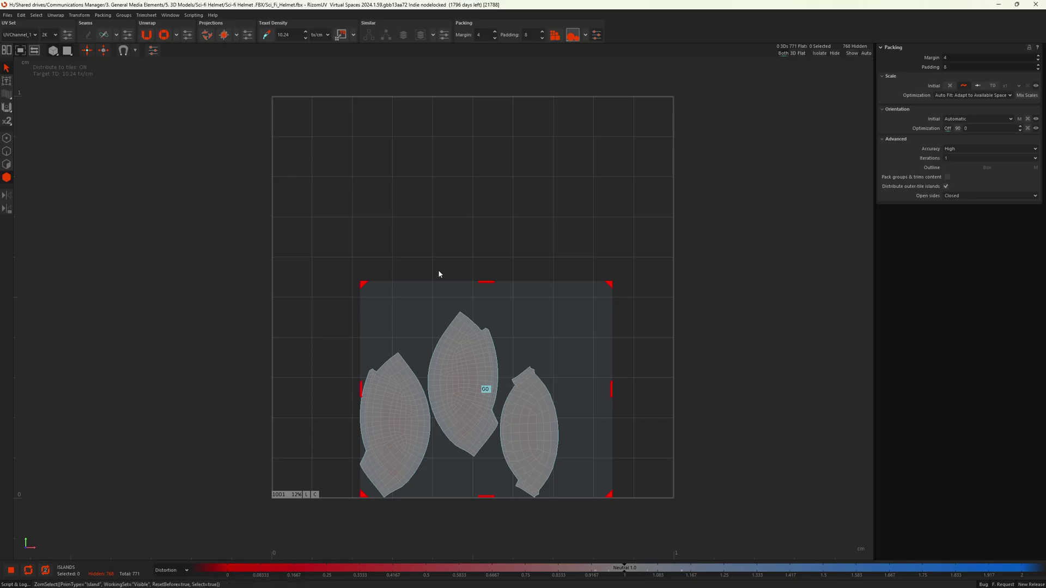
Pack the visible island group with its stretched bounding box, and undo the packing
{"action": "scroll", "coordinate": [472, 243], "scroll_direction": "down", "scroll_amount": 2}
{"action": "scroll", "coordinate": [472, 241], "scroll_direction": "up", "scroll_amount": 3}
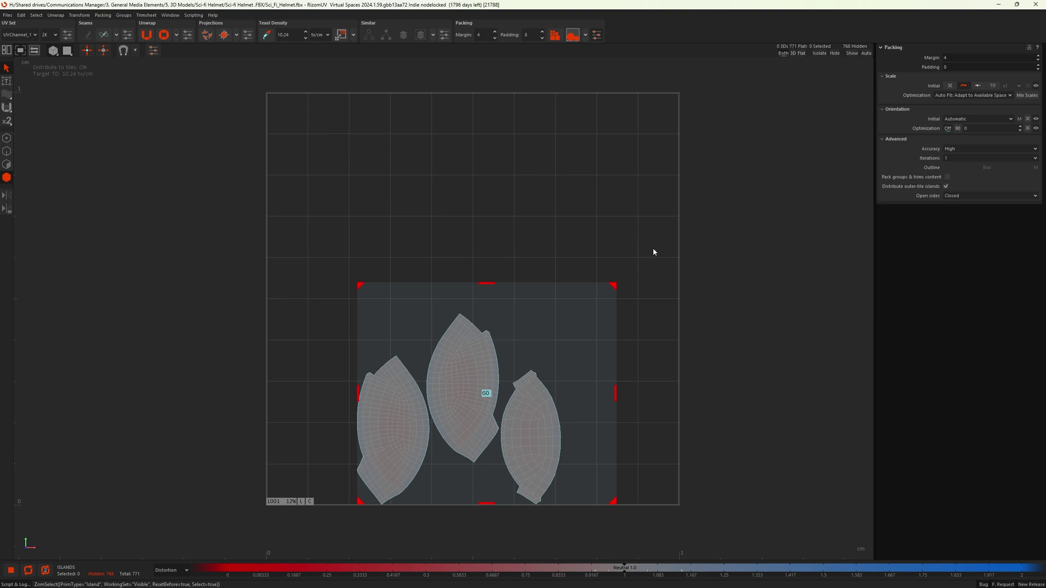
{"action": "key", "text": "p"}
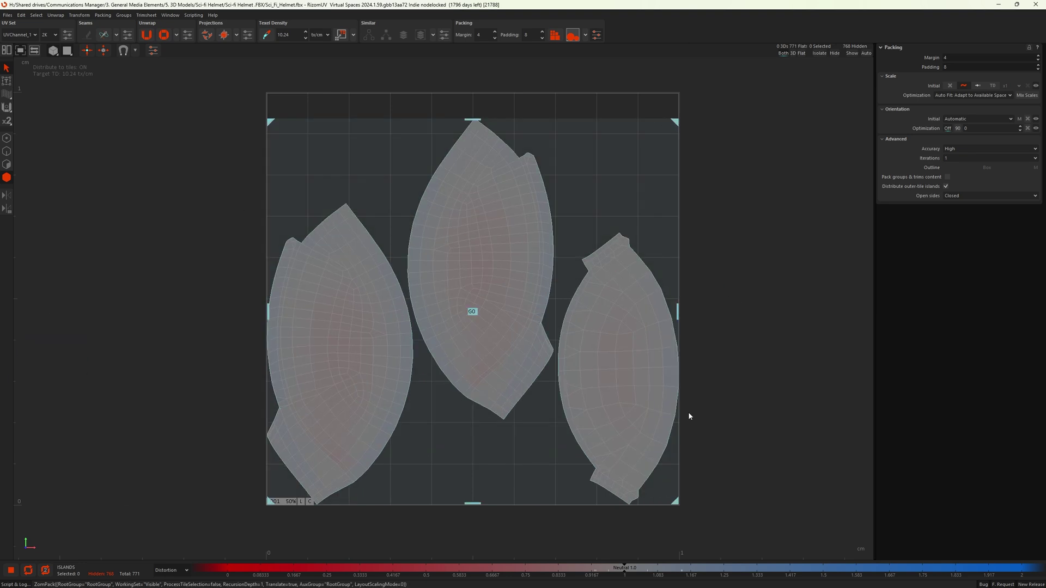
{"action": "key", "text": "ctrl+z"}
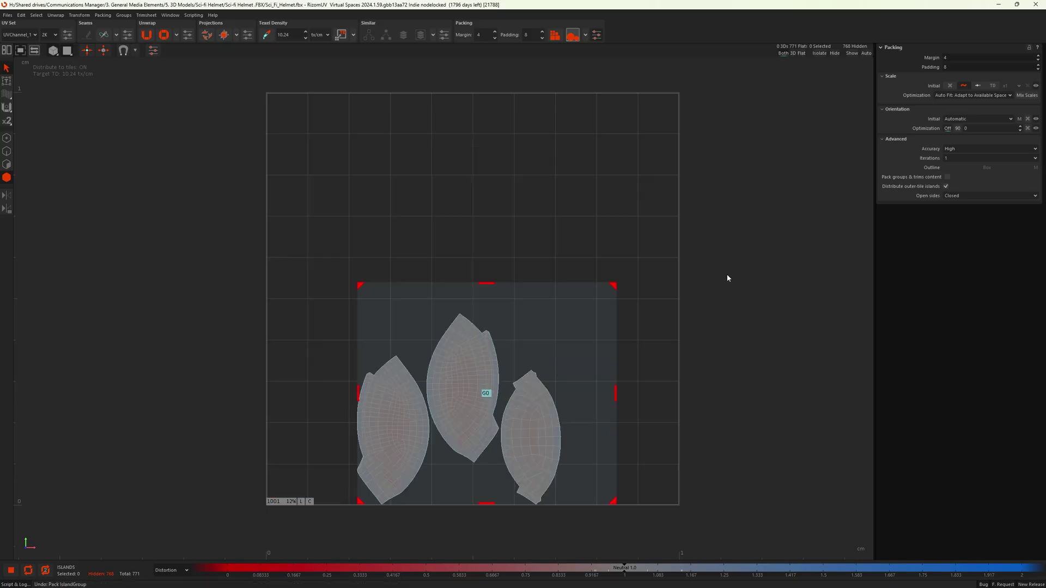
{"action": "left_click", "coordinate": [575, 491]}
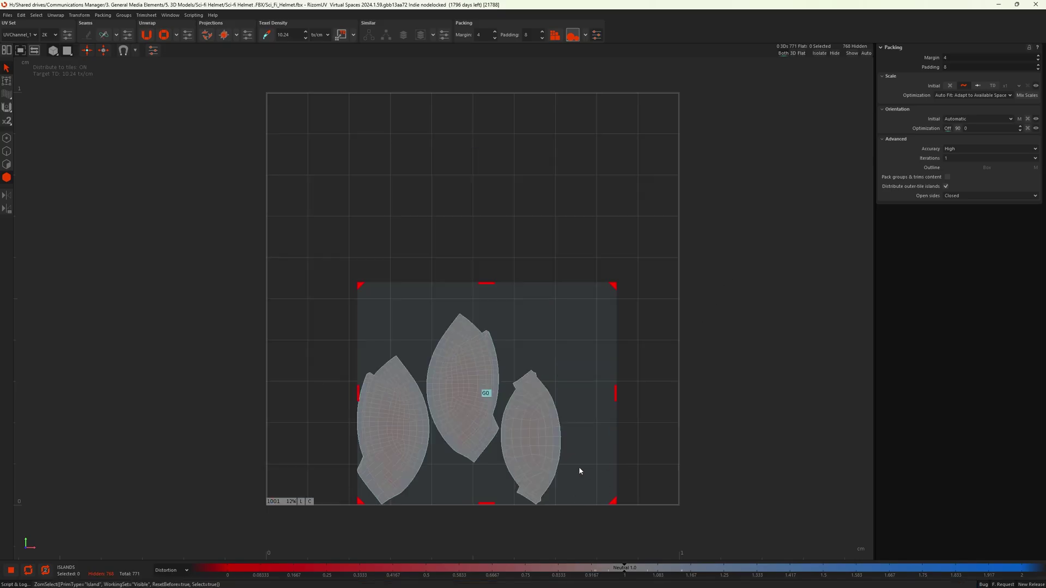
Select the three islands inside the stretched group and pack them
{"action": "left_click", "coordinate": [537, 443]}
{"action": "left_click", "coordinate": [474, 425], "text": "shift"}
{"action": "left_click", "coordinate": [386, 443], "text": "shift"}
{"action": "key", "text": "p"}
{"action": "left_click", "coordinate": [624, 356]}
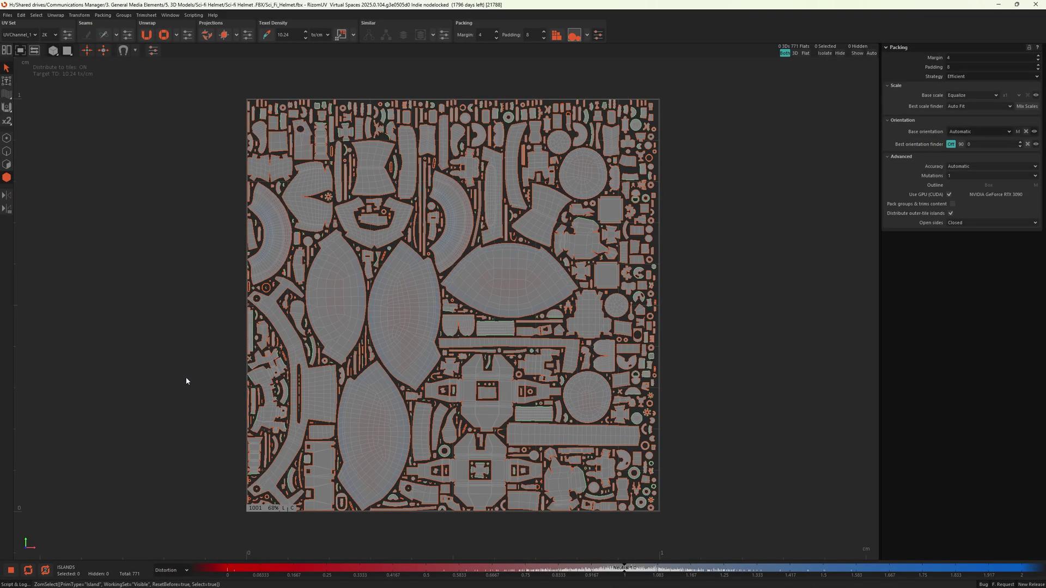
In RizomUV 2025 with Sci_Fi_Helmet.fbx, isolate the three large upright leaf-shaped islands and put them in a group
{"action": "left_click", "coordinate": [331, 319]}
{"action": "left_click", "coordinate": [390, 308], "text": "shift"}
{"action": "left_click", "coordinate": [372, 469], "text": "shift"}
{"action": "key", "text": "i"}
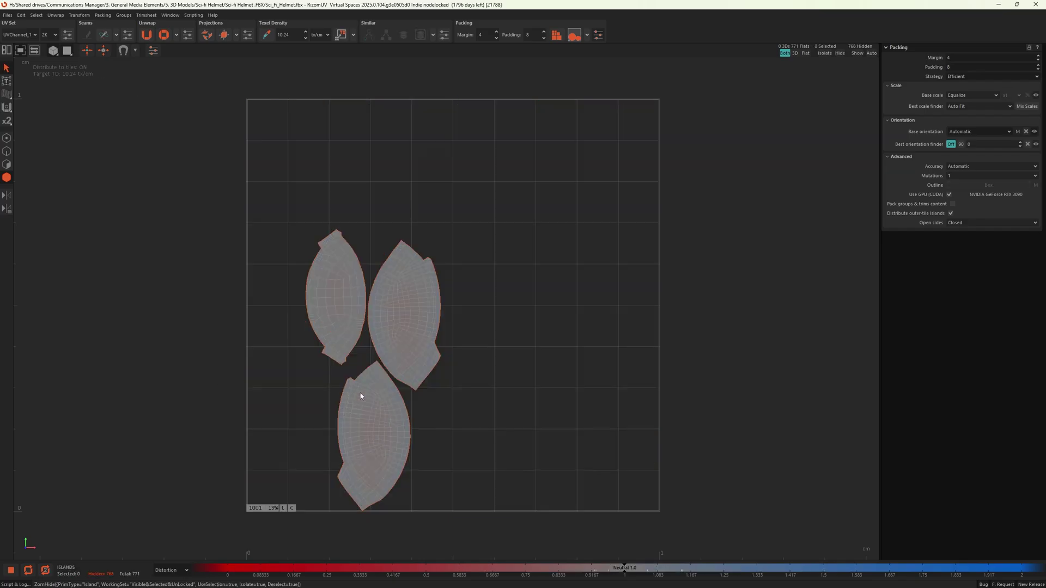
{"action": "left_click_drag", "start_coordinate": [285, 202], "coordinate": [450, 447]}
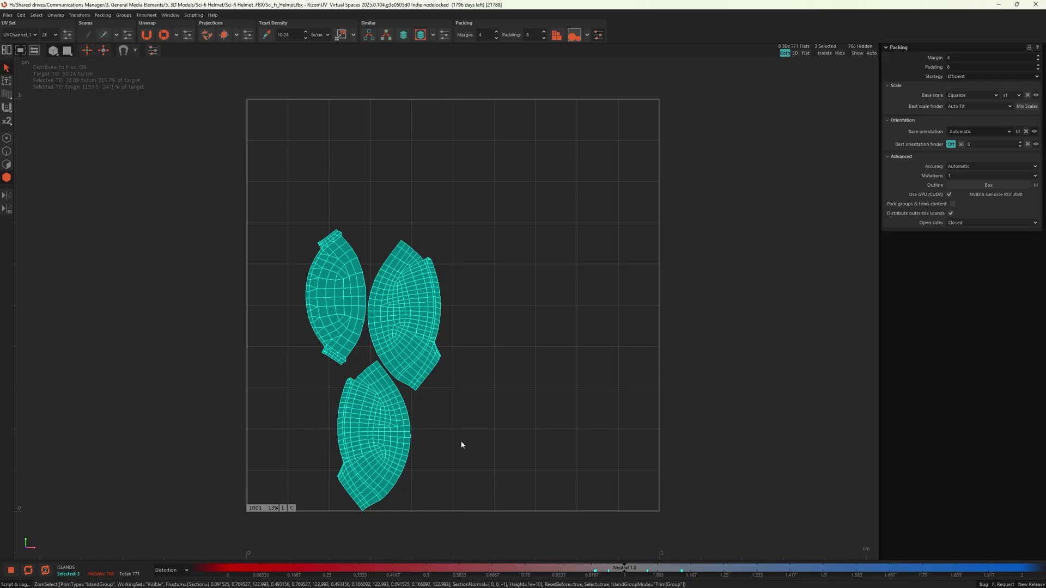
{"action": "key", "text": "ctrl+g"}
{"action": "left_click", "coordinate": [501, 380]}
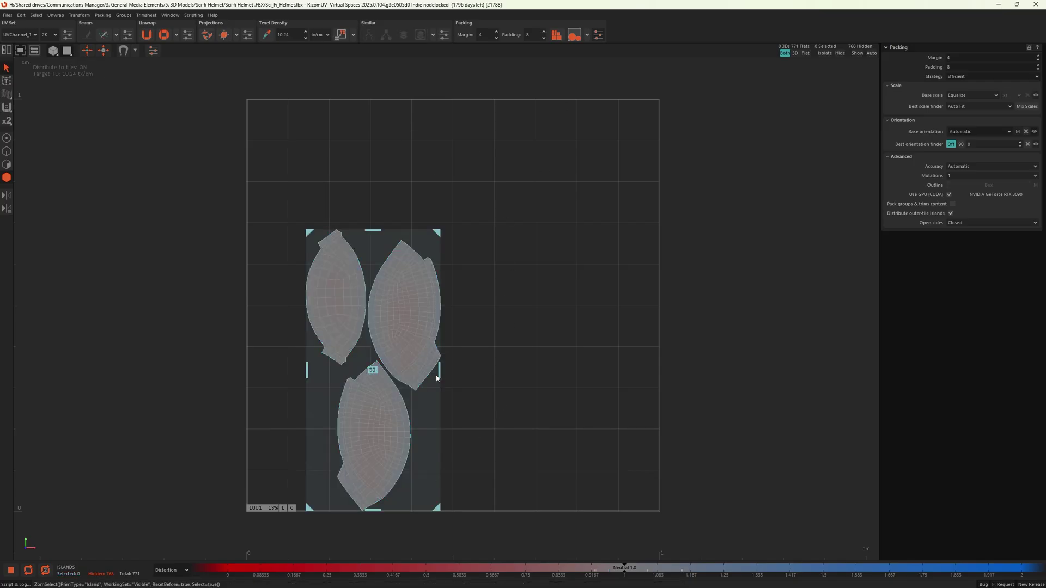
Widen the group's bounding box to about U 0.76 and cancel the resize
{"action": "left_click_drag", "start_coordinate": [441, 374], "coordinate": [560, 374]}
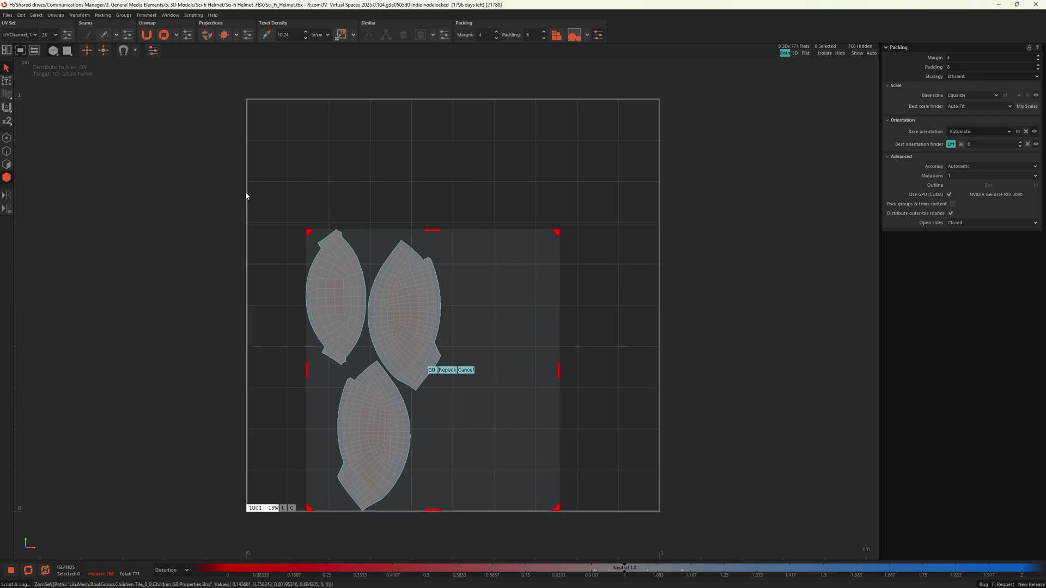
{"action": "left_click", "coordinate": [466, 370]}
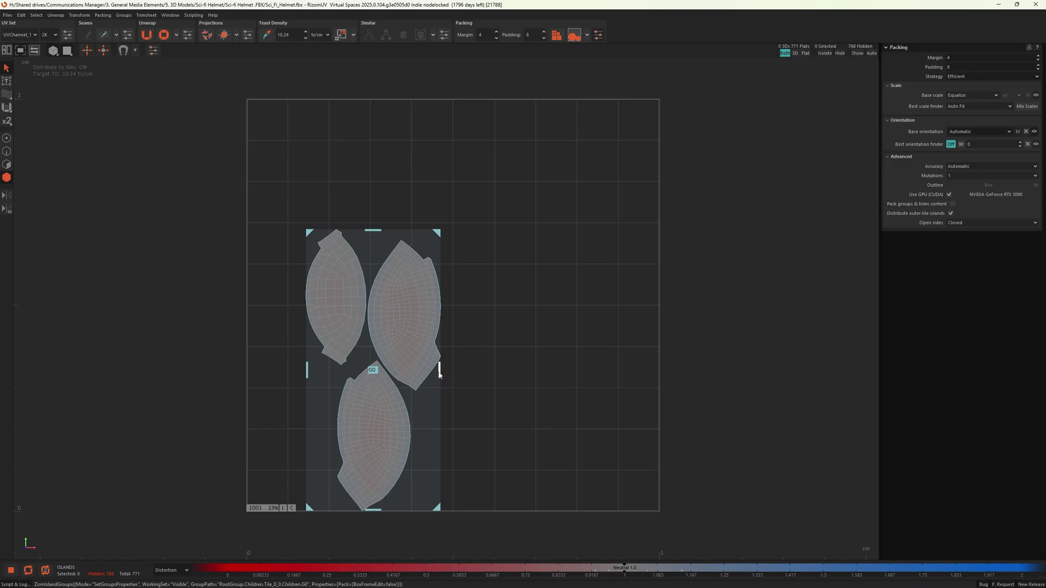
Resize the group's bounding box to end at about U 0.88 and start at about V 0.09, and repack the group
{"action": "left_click_drag", "start_coordinate": [439, 371], "coordinate": [528, 371]}
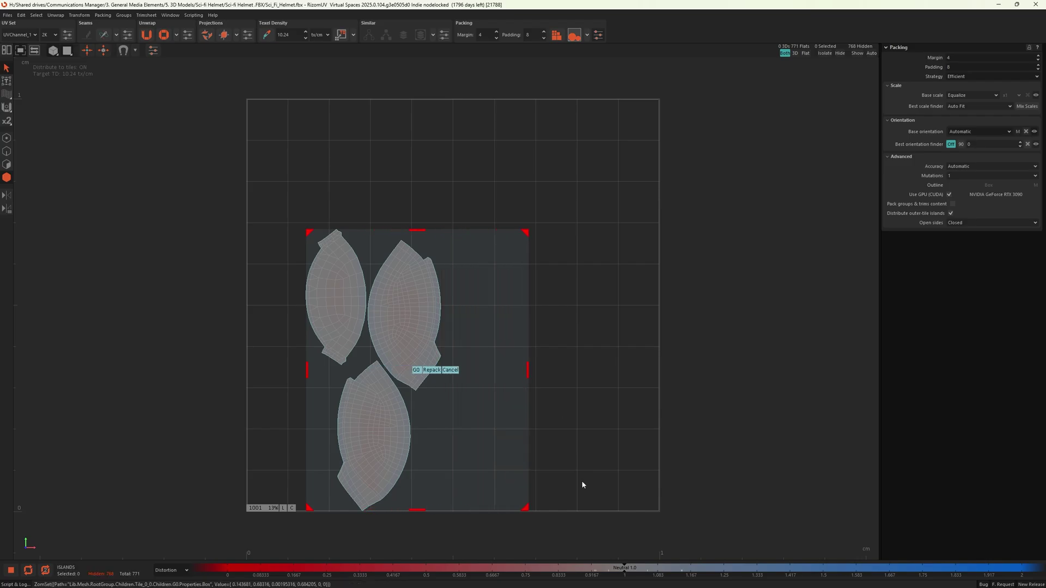
{"action": "left_click_drag", "start_coordinate": [526, 507], "coordinate": [608, 473]}
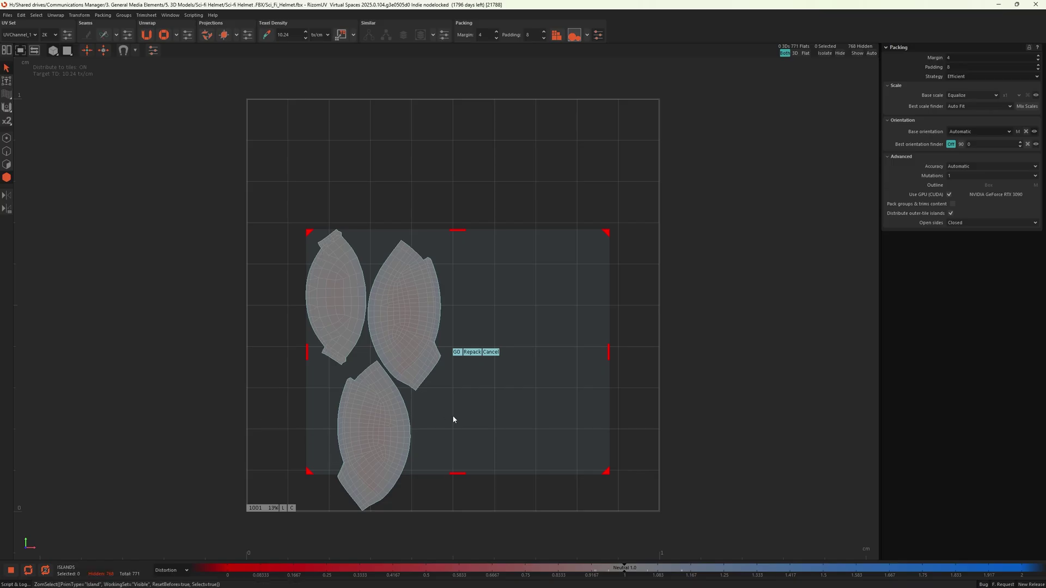
{"action": "left_click", "coordinate": [472, 353]}
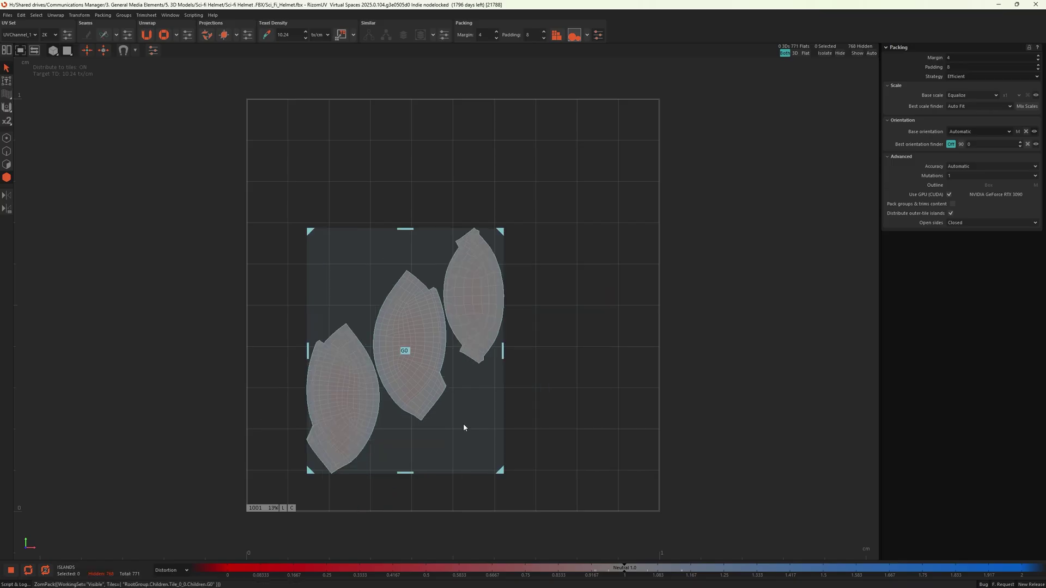
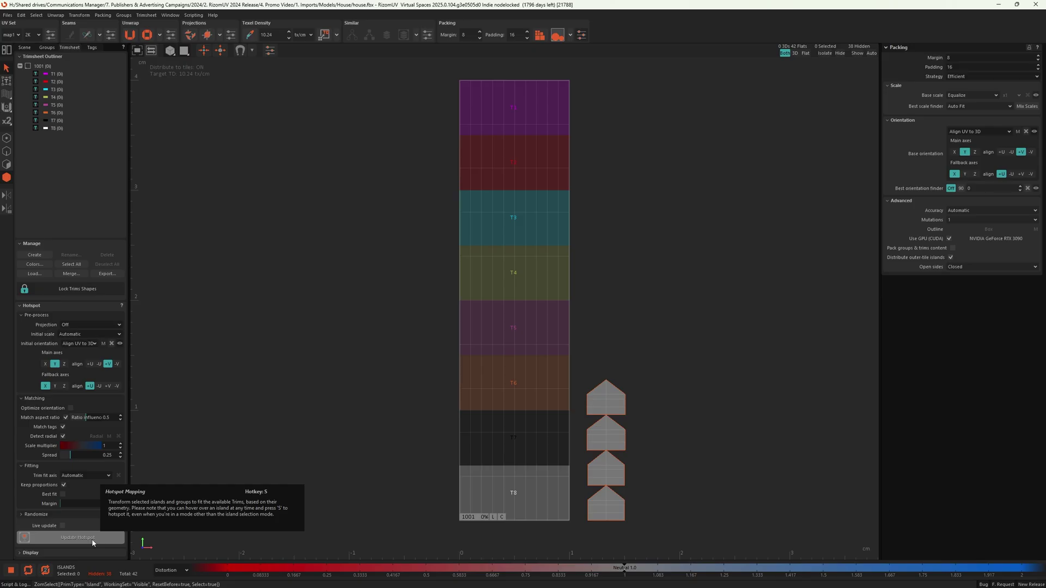
In house.fbx, hotspot the four house-shaped islands onto the trimsheet without a margin, and undo the hotspot
{"action": "left_click", "coordinate": [92, 539]}
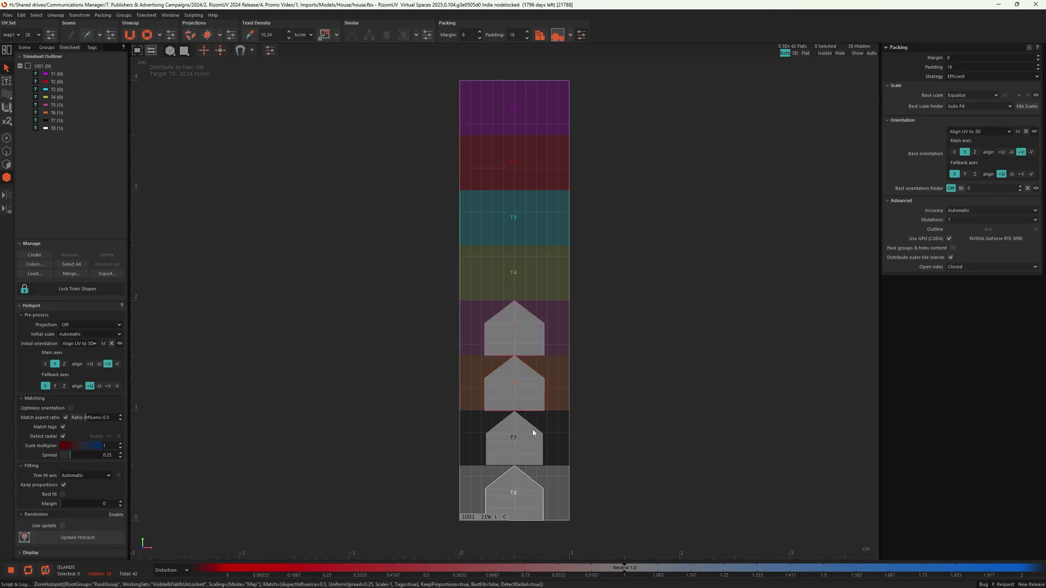
{"action": "scroll", "coordinate": [521, 484], "scroll_direction": "up", "scroll_amount": 4}
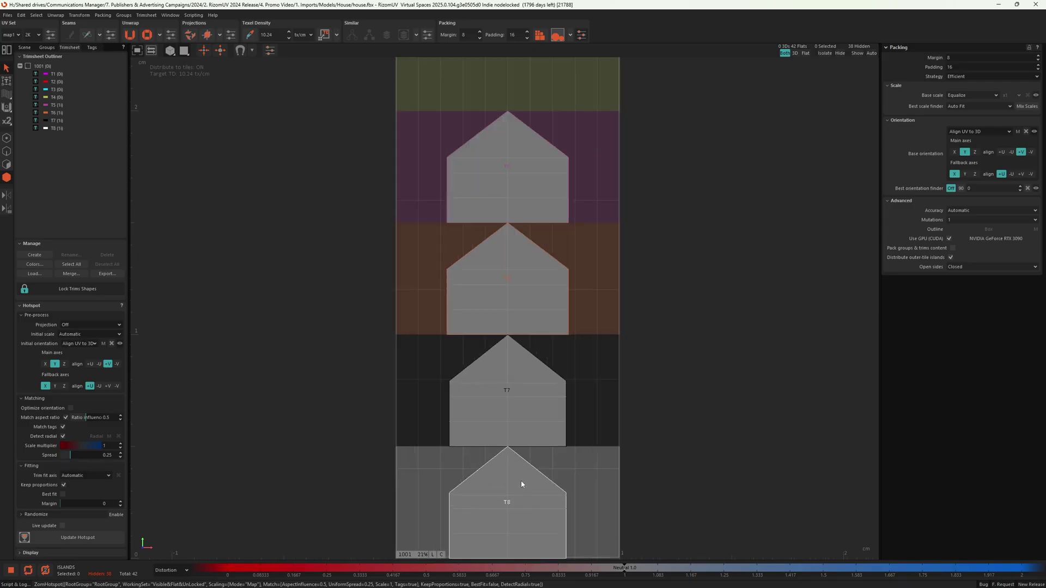
{"action": "middle_click_drag", "start_coordinate": [529, 442], "coordinate": [511, 416]}
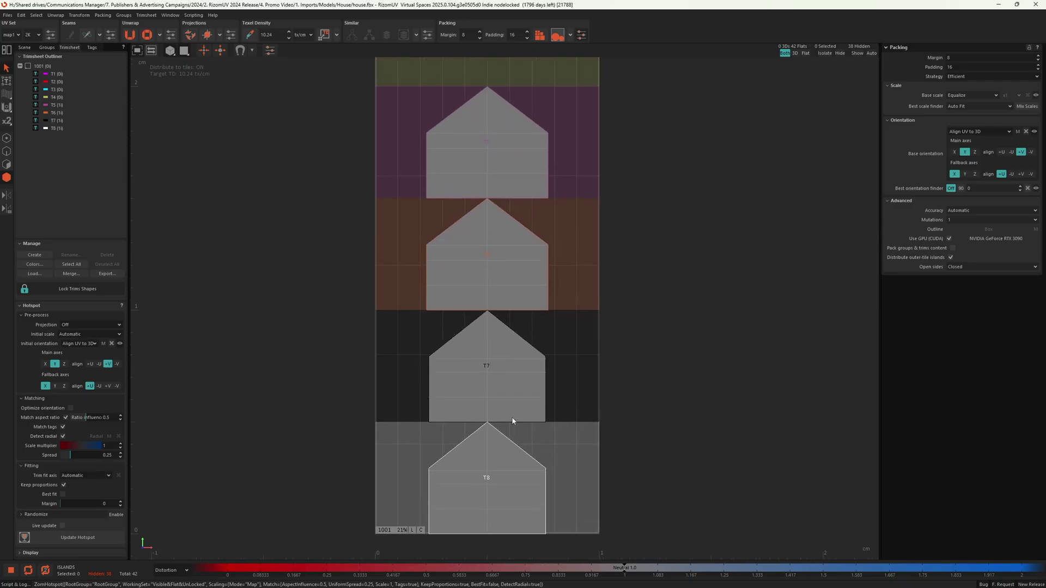
{"action": "key", "text": "ctrl+z"}
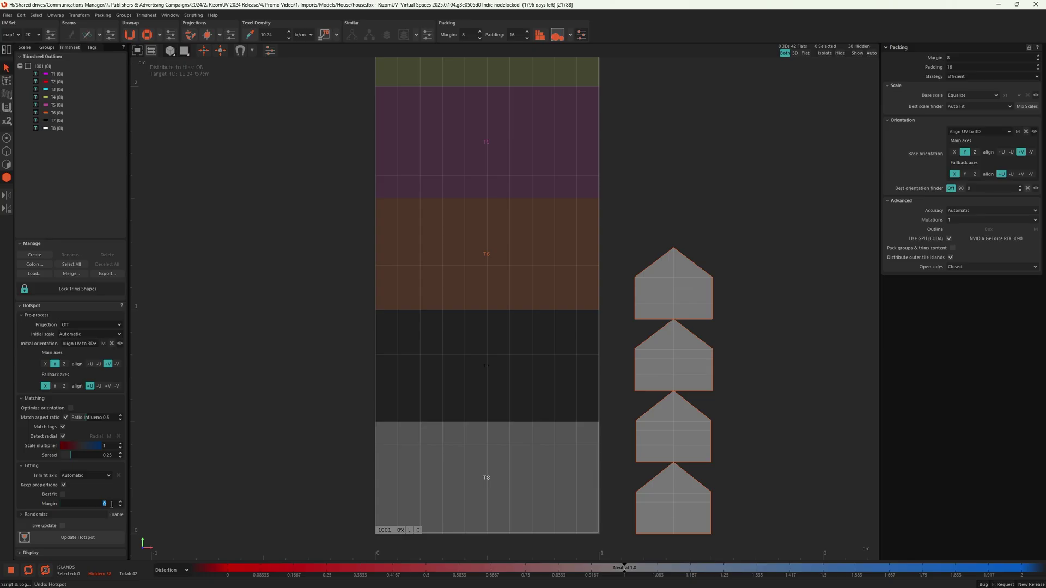
Set the hotspot fitting margin to 50 and hotspot the four house-shaped islands onto the trims
{"action": "type", "text": "50"}
{"action": "key", "text": "Return"}
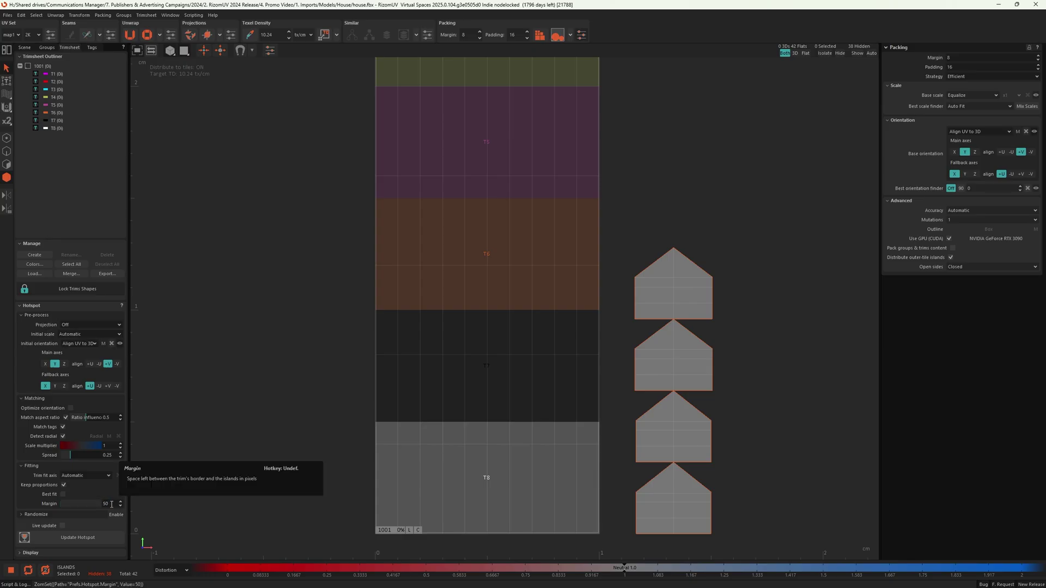
{"action": "left_click", "coordinate": [250, 417]}
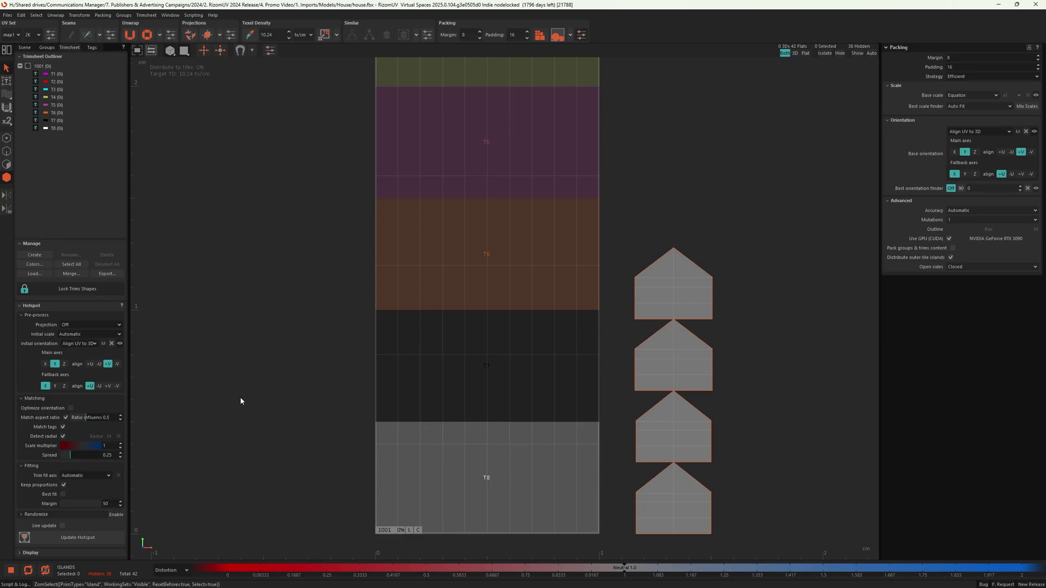
{"action": "left_click", "coordinate": [90, 539]}
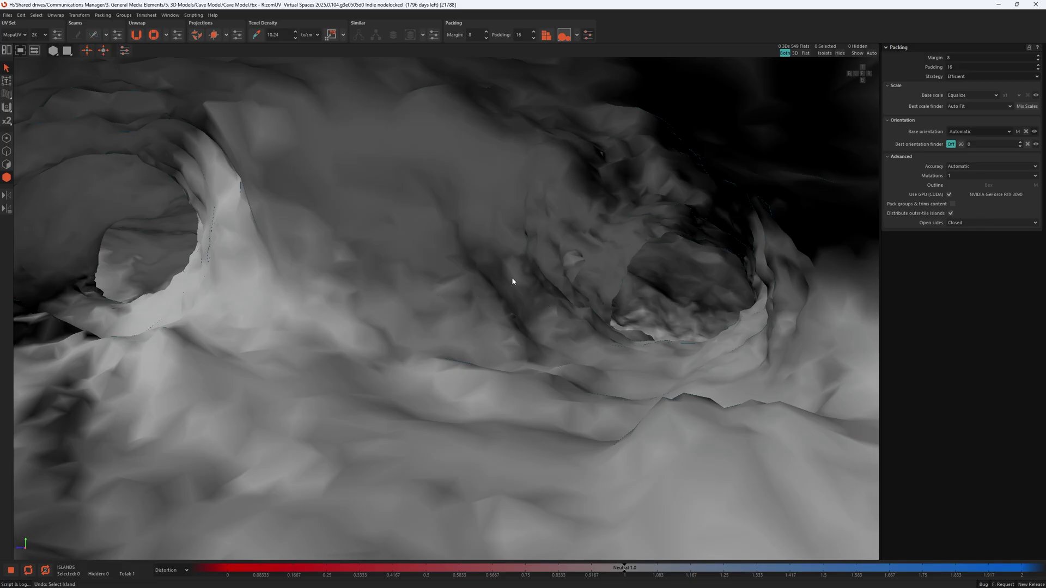
In Cave Model.fbx, try the Wireframe shading on the cave and set the 3D shading to PolyWire
{"action": "scroll", "coordinate": [514, 281], "scroll_direction": "up", "scroll_amount": 5}
{"action": "scroll", "coordinate": [490, 282], "scroll_direction": "down", "scroll_amount": 5}
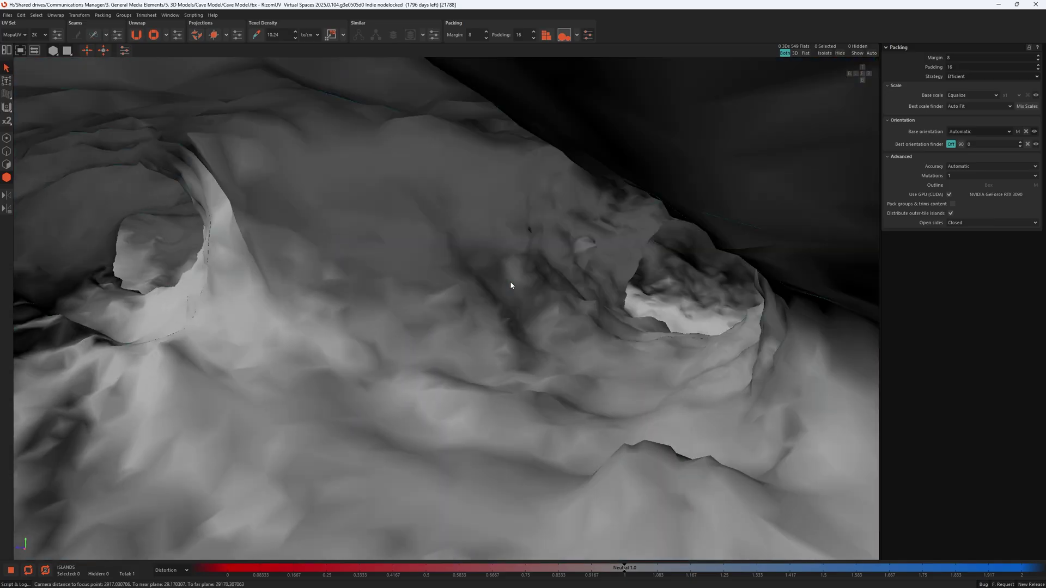
{"action": "scroll", "coordinate": [517, 280], "scroll_direction": "up", "scroll_amount": 2}
{"action": "left_click_drag", "start_coordinate": [517, 280], "coordinate": [216, 401], "text": "alt"}
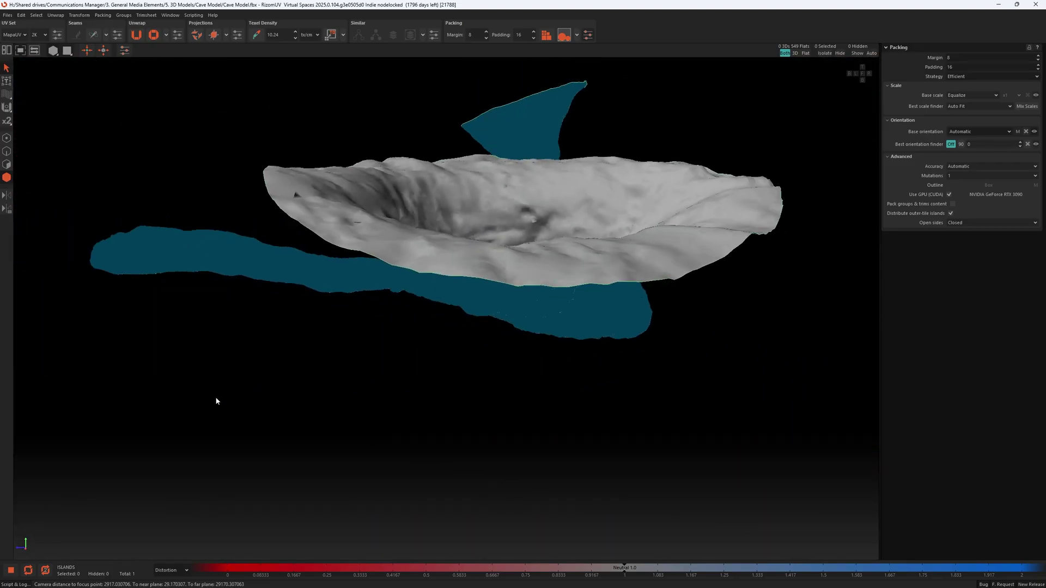
{"action": "left_click_drag", "start_coordinate": [378, 311], "coordinate": [603, 225], "text": "alt"}
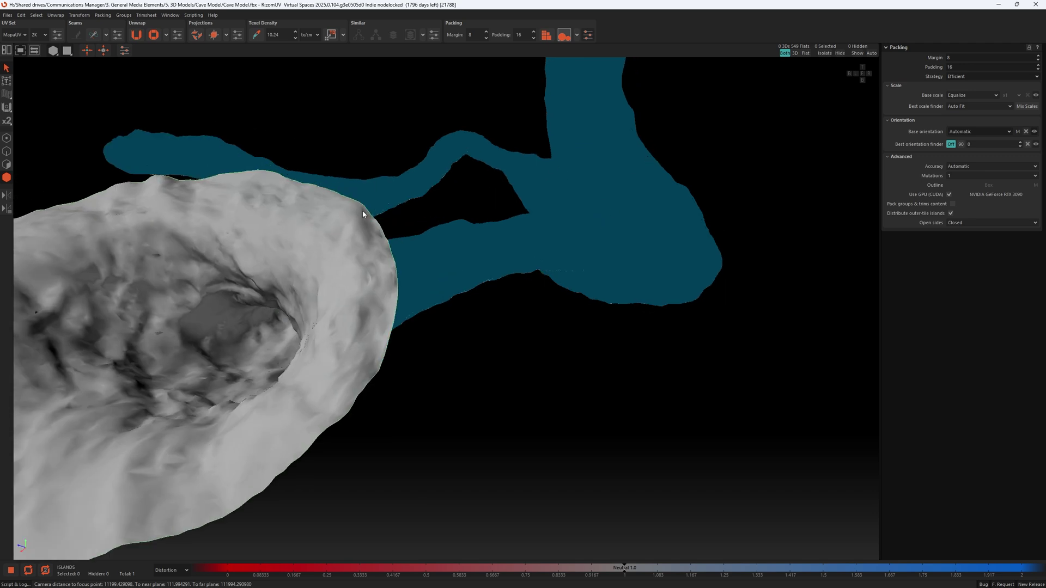
{"action": "left_click", "coordinate": [54, 52]}
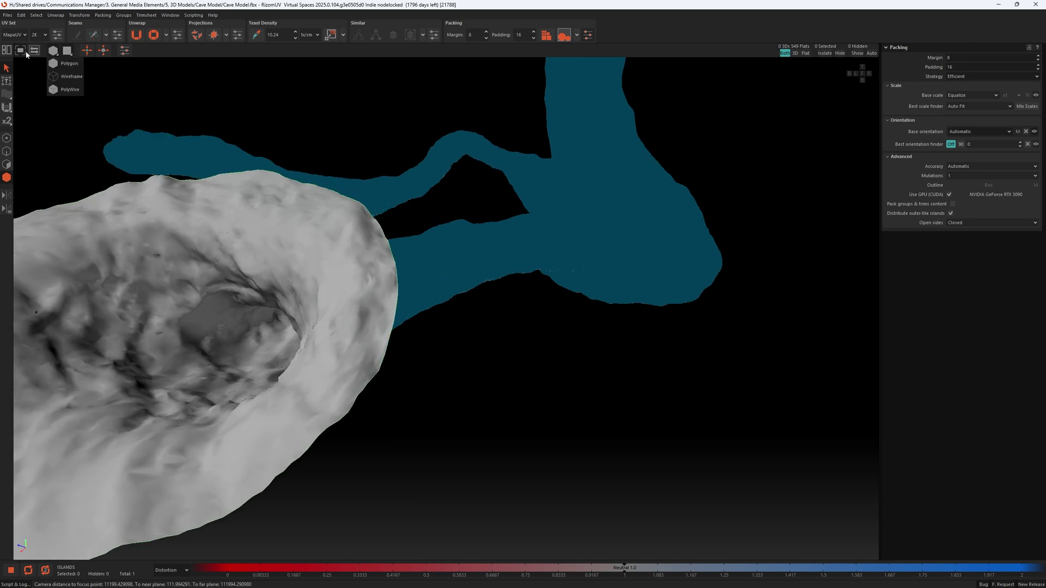
{"action": "left_click", "coordinate": [51, 78]}
{"action": "left_click", "coordinate": [53, 51]}
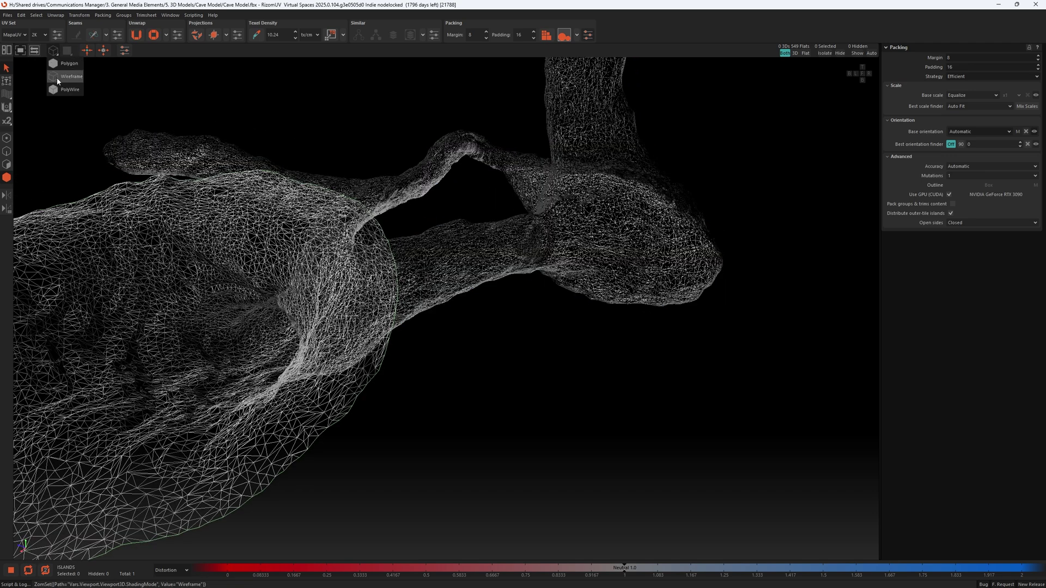
{"action": "left_click", "coordinate": [63, 90]}
Set the back face render of the cave model to Front and Back
{"action": "scroll", "coordinate": [599, 224], "scroll_direction": "down", "scroll_amount": 2}
{"action": "scroll", "coordinate": [596, 228], "scroll_direction": "down", "scroll_amount": 3}
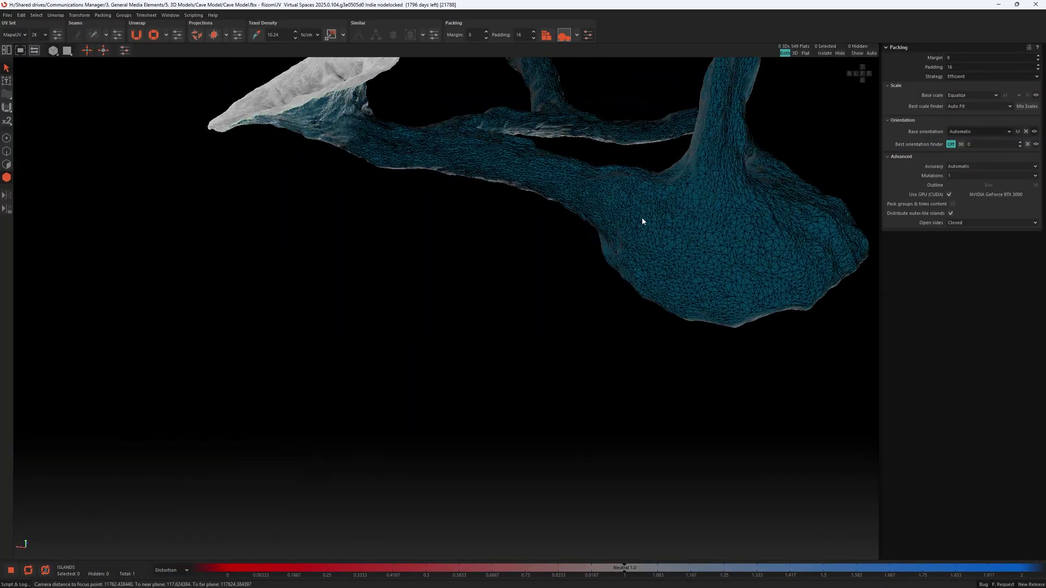
{"action": "middle_click_drag", "start_coordinate": [643, 221], "coordinate": [558, 271]}
{"action": "middle_click_drag", "start_coordinate": [414, 354], "coordinate": [420, 347]}
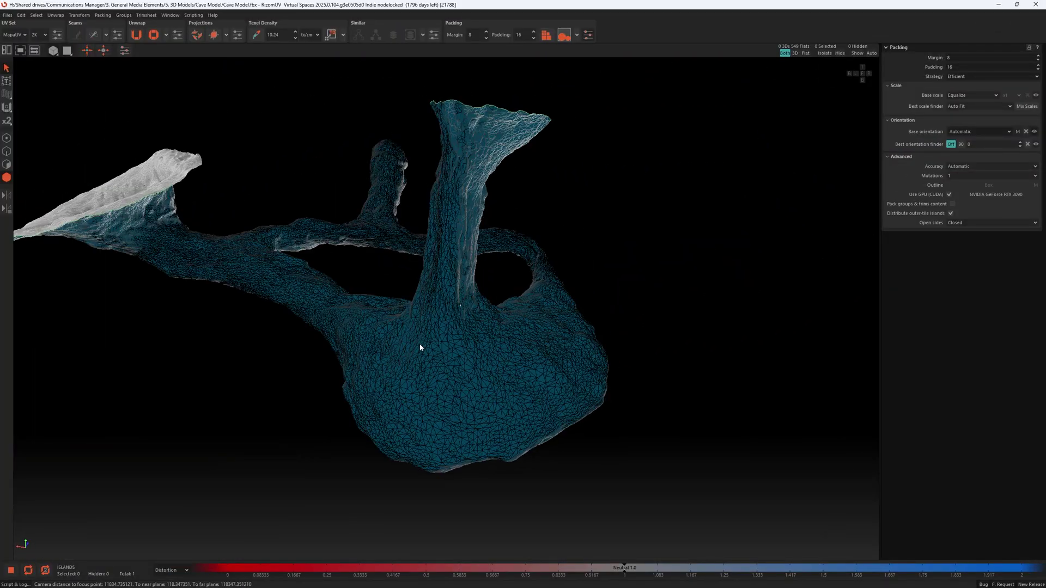
{"action": "left_click", "coordinate": [124, 50]}
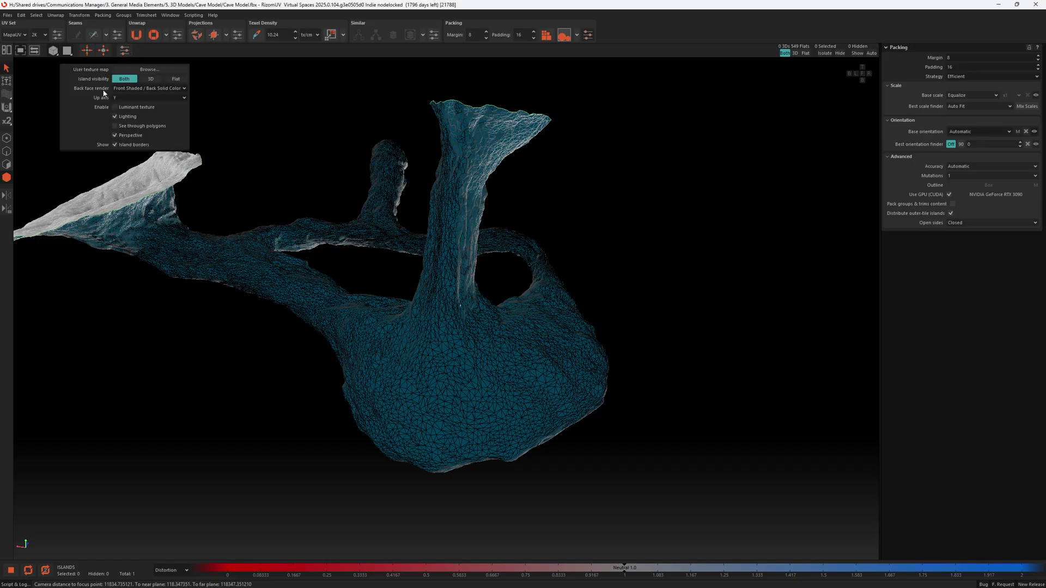
{"action": "left_click", "coordinate": [153, 89]}
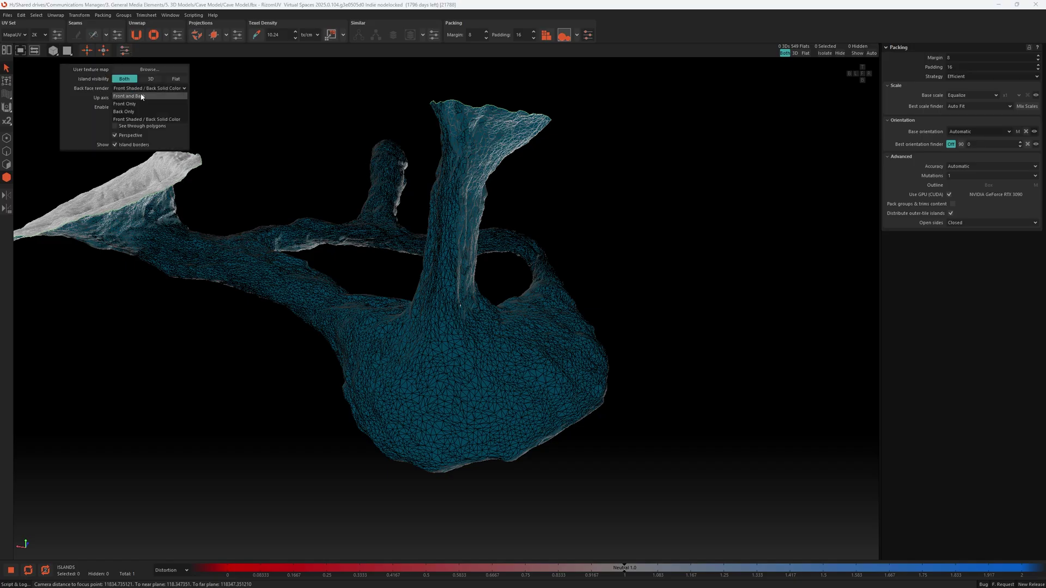
{"action": "left_click", "coordinate": [139, 96]}
{"action": "middle_click_drag", "start_coordinate": [283, 271], "coordinate": [218, 224]}
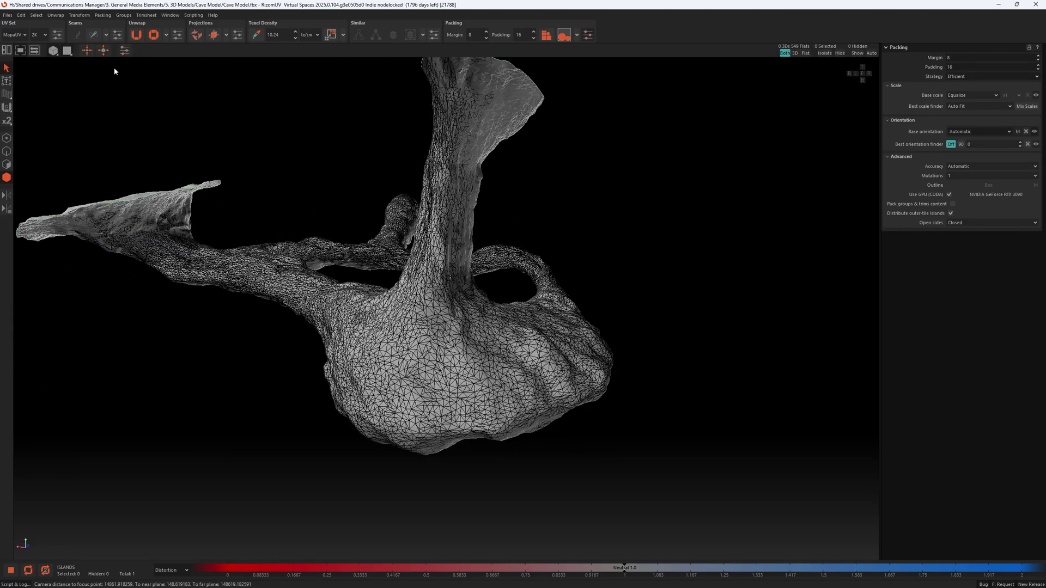
Set the back face render of the cave model to Front Shaded / Back Solid Color
{"action": "left_click", "coordinate": [125, 50]}
{"action": "left_click", "coordinate": [128, 91]}
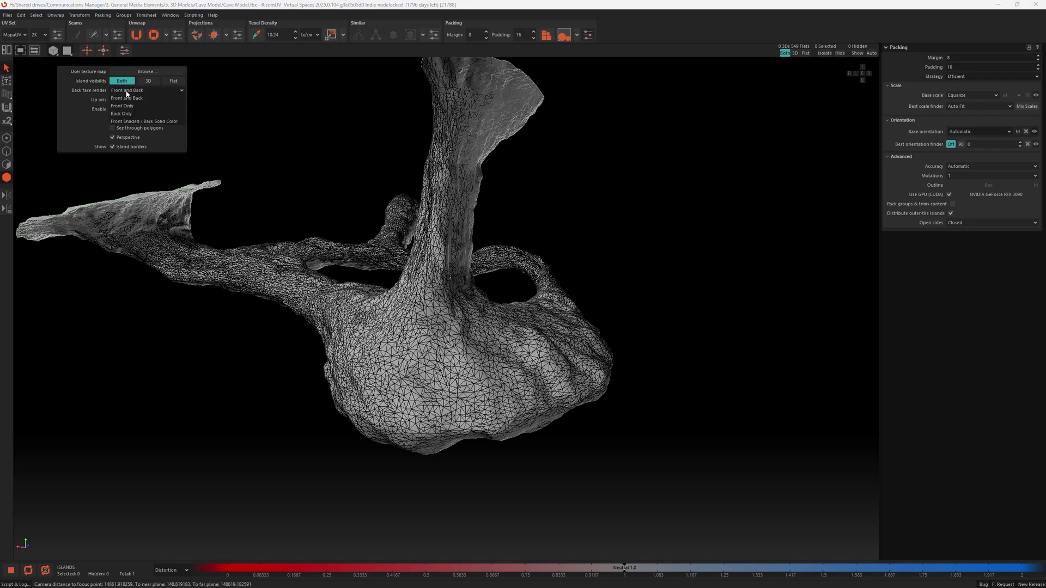
{"action": "left_click", "coordinate": [133, 121]}
{"action": "mouse_move", "coordinate": [240, 261]}
{"action": "middle_mouse_down"}
{"action": "mouse_move", "coordinate": [256, 279]}
{"action": "mouse_move", "coordinate": [324, 277]}
{"action": "mouse_move", "coordinate": [234, 273]}
{"action": "mouse_move", "coordinate": [367, 273]}
{"action": "mouse_move", "coordinate": [246, 266]}
{"action": "middle_mouse_up"}
Set the back face render to Front Only and inspect the cave's large chamber up close
{"action": "left_click", "coordinate": [124, 50]}
{"action": "left_click", "coordinate": [125, 89]}
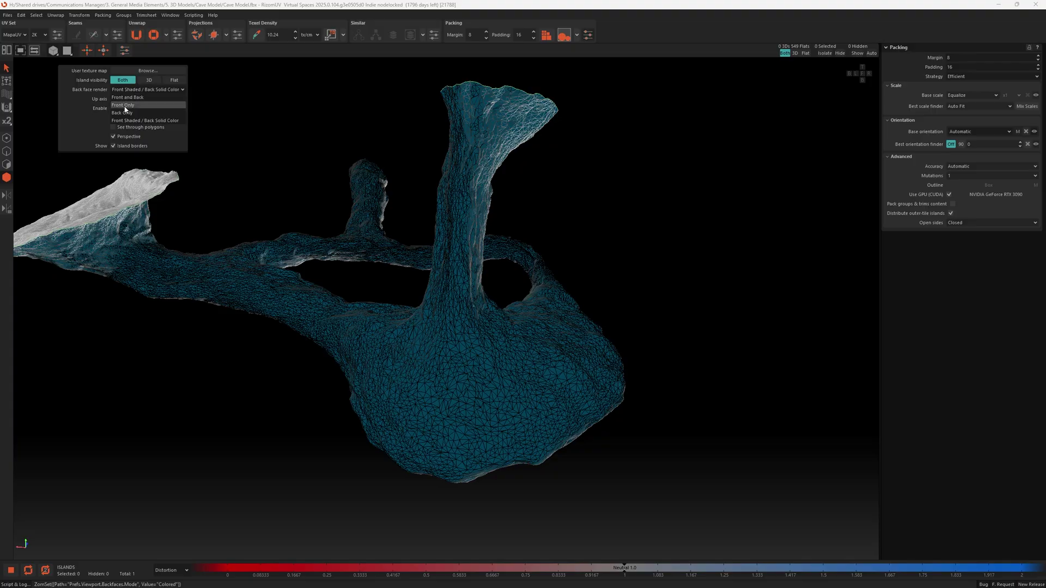
{"action": "left_click", "coordinate": [125, 106]}
{"action": "mouse_move", "coordinate": [196, 235]}
{"action": "middle_mouse_down"}
{"action": "mouse_move", "coordinate": [260, 232]}
{"action": "mouse_move", "coordinate": [201, 250]}
{"action": "mouse_move", "coordinate": [178, 240]}
{"action": "mouse_move", "coordinate": [191, 238]}
{"action": "middle_mouse_up"}
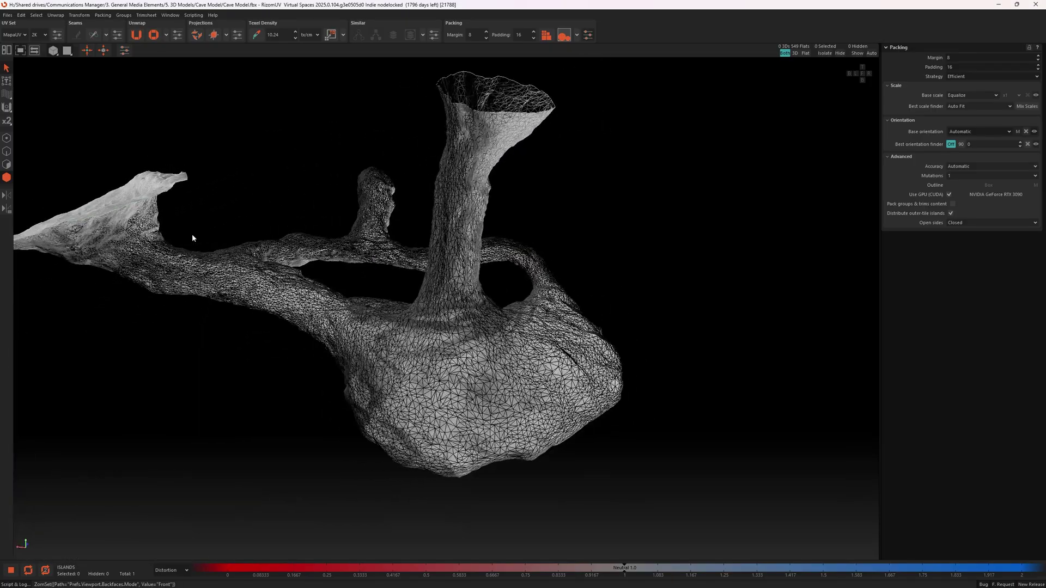
{"action": "scroll", "coordinate": [319, 301], "scroll_direction": "up", "scroll_amount": 6}
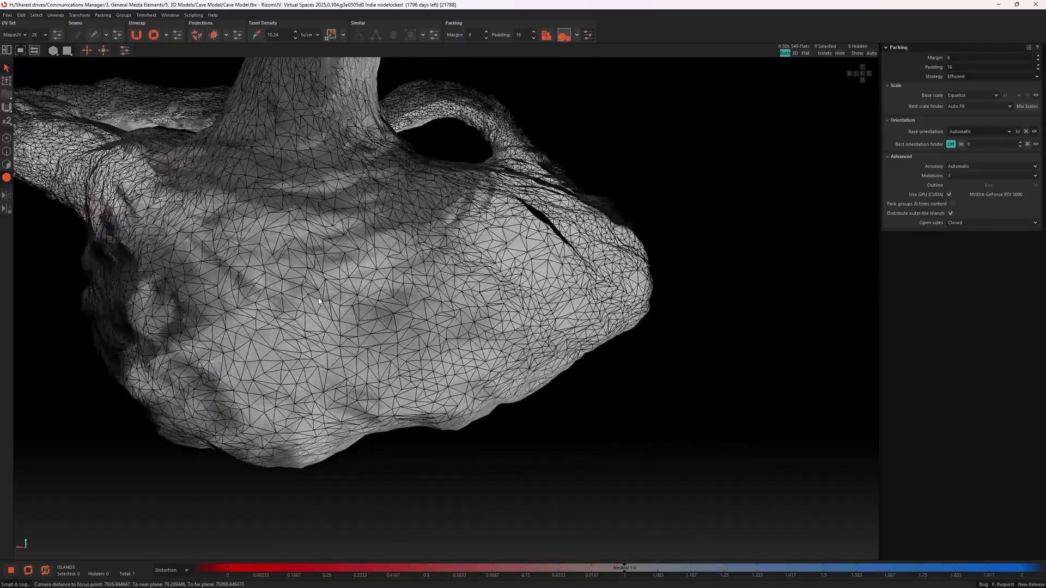
Change the cave's 3D shading from PolyWire to plain shading without wires and inspect its chambers and tunnels
{"action": "middle_click_drag", "start_coordinate": [319, 301], "coordinate": [337, 280]}
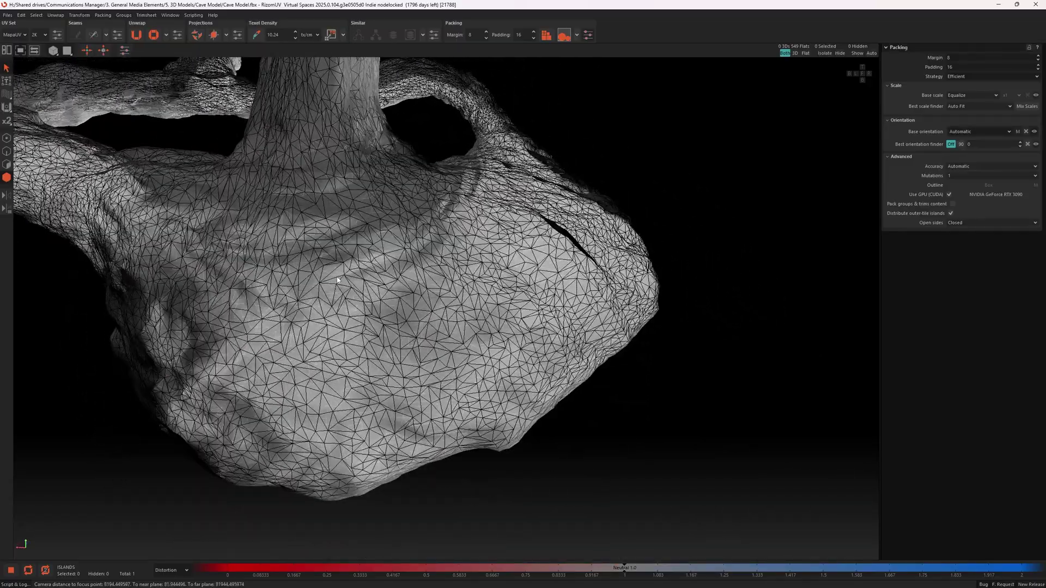
{"action": "scroll", "coordinate": [337, 280], "scroll_direction": "down", "scroll_amount": 2}
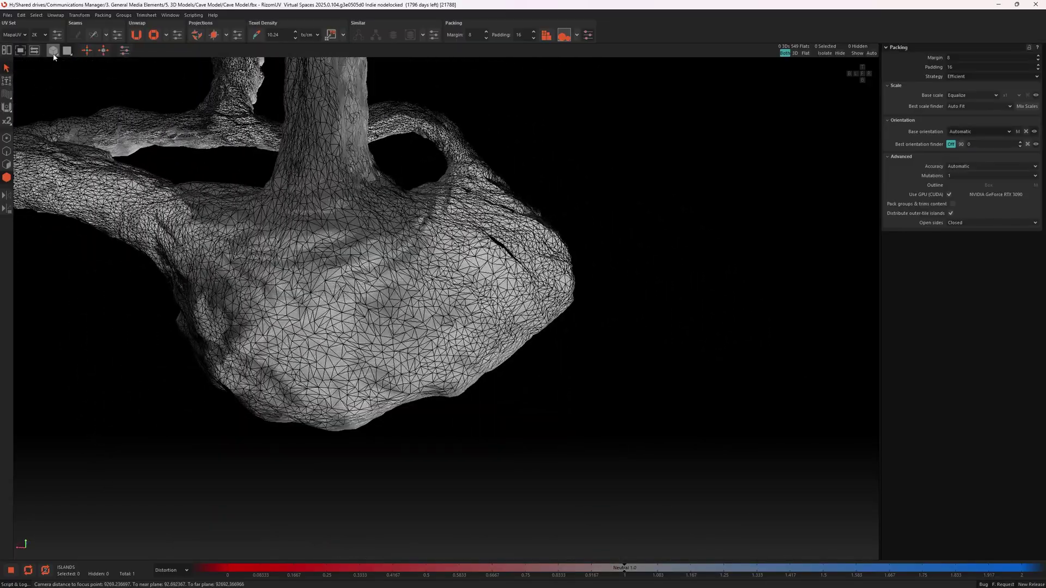
{"action": "left_click", "coordinate": [53, 51]}
{"action": "left_click", "coordinate": [61, 78]}
{"action": "middle_click_drag", "start_coordinate": [346, 320], "coordinate": [409, 296]}
{"action": "middle_click_drag", "start_coordinate": [308, 225], "coordinate": [359, 250]}
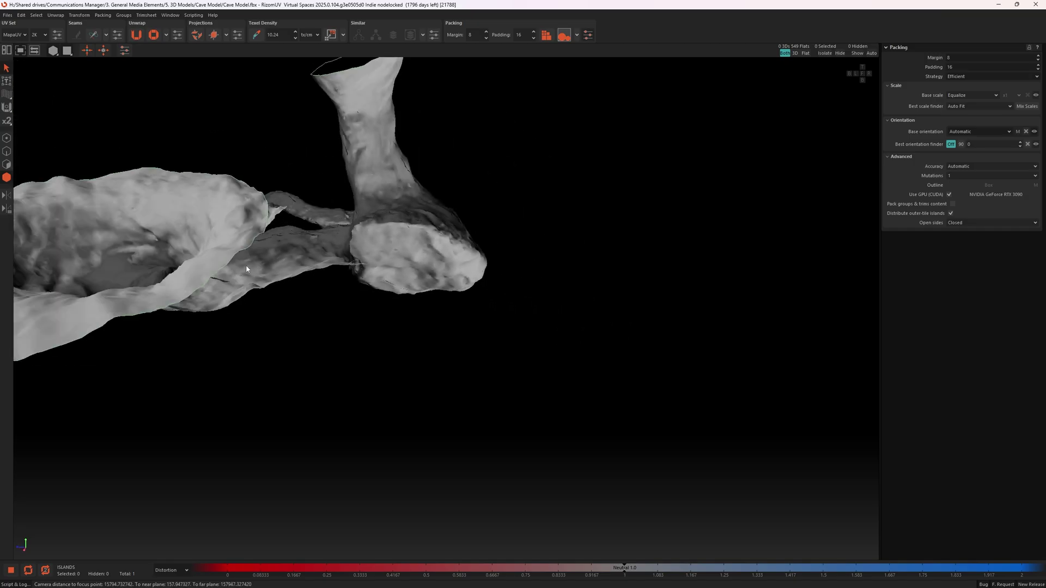
{"action": "scroll", "coordinate": [247, 265], "scroll_direction": "up", "scroll_amount": 5}
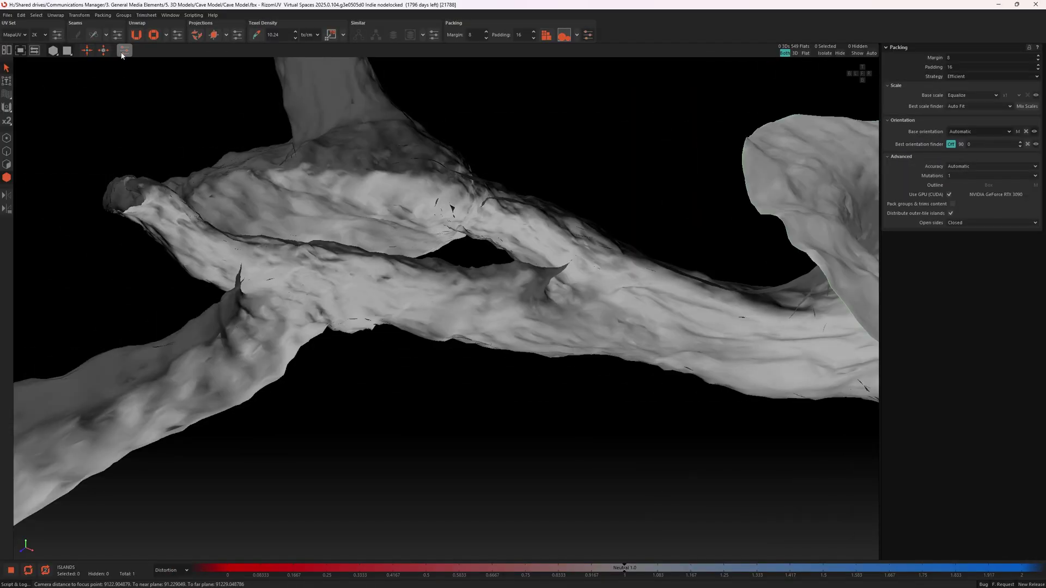
Set the back face render of the cave model to Back Only and examine the model from several sides
{"action": "left_click", "coordinate": [124, 50]}
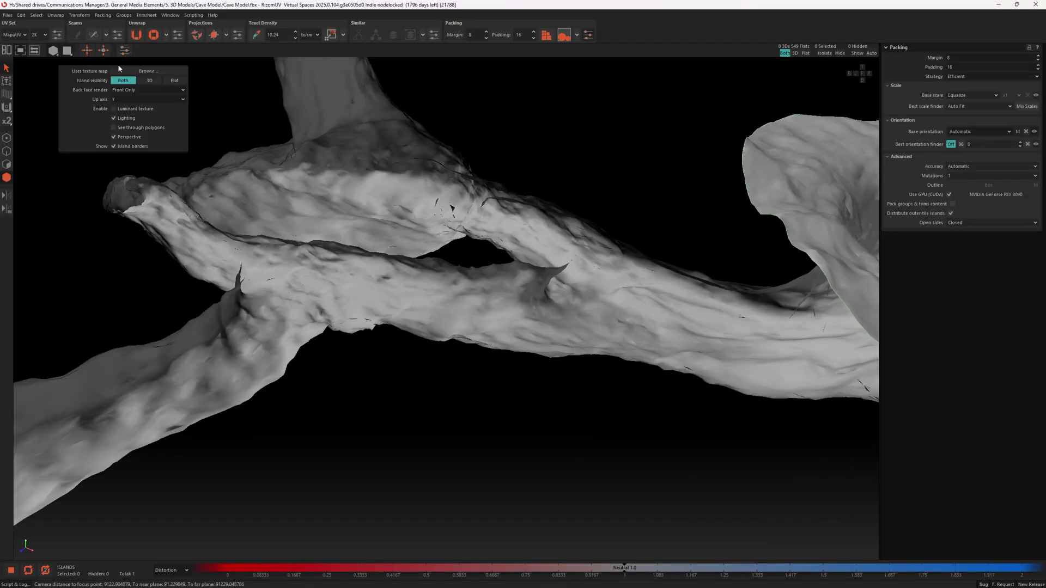
{"action": "left_click", "coordinate": [117, 90]}
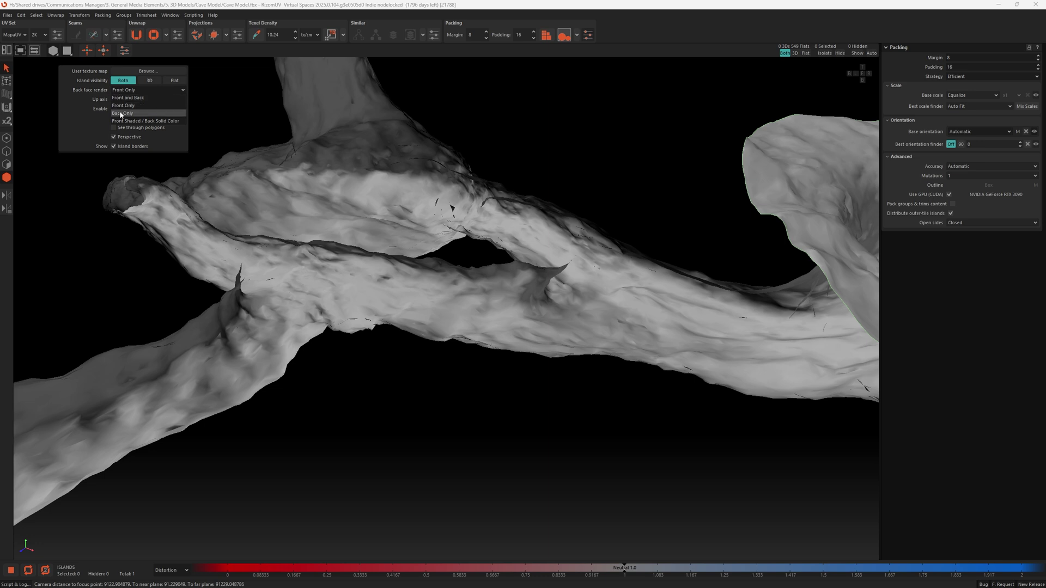
{"action": "left_click", "coordinate": [121, 113]}
{"action": "scroll", "coordinate": [305, 212], "scroll_direction": "down", "scroll_amount": 3}
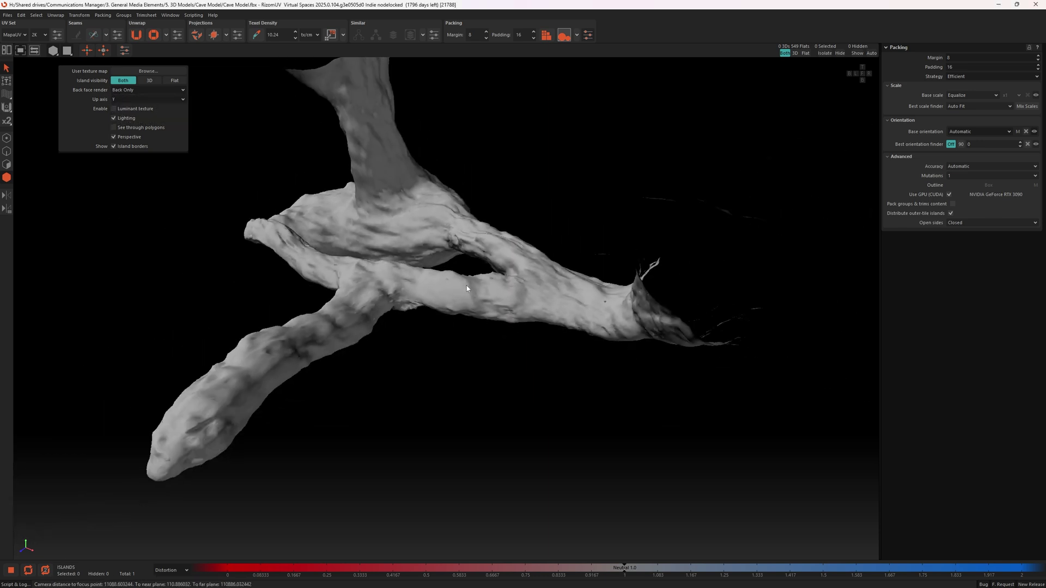
{"action": "left_click", "coordinate": [466, 286]}
{"action": "middle_click_drag", "start_coordinate": [479, 304], "coordinate": [648, 374]}
{"action": "middle_click_drag", "start_coordinate": [580, 355], "coordinate": [459, 299]}
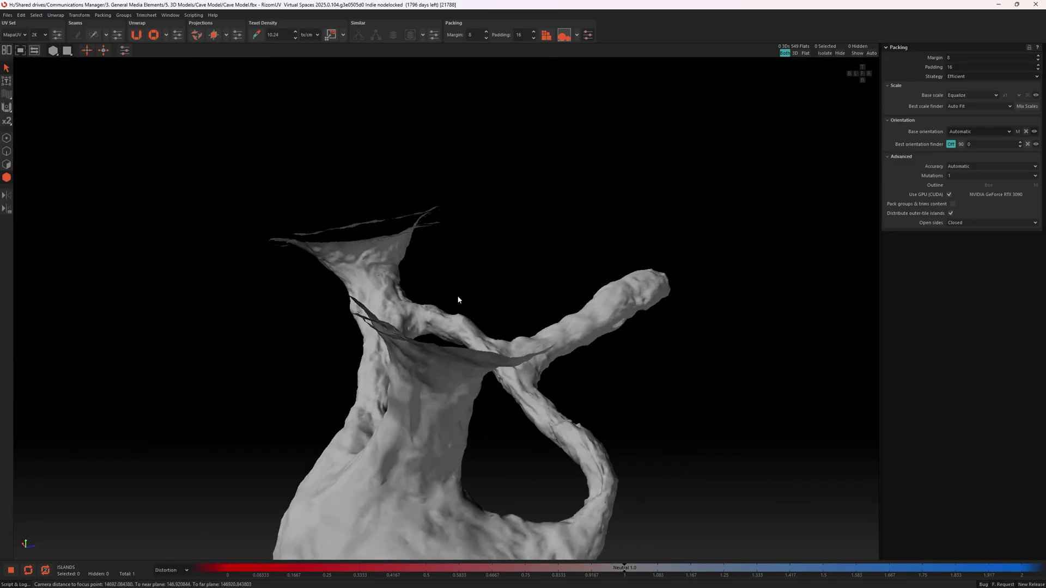
{"action": "middle_click_drag", "start_coordinate": [411, 417], "coordinate": [420, 339]}
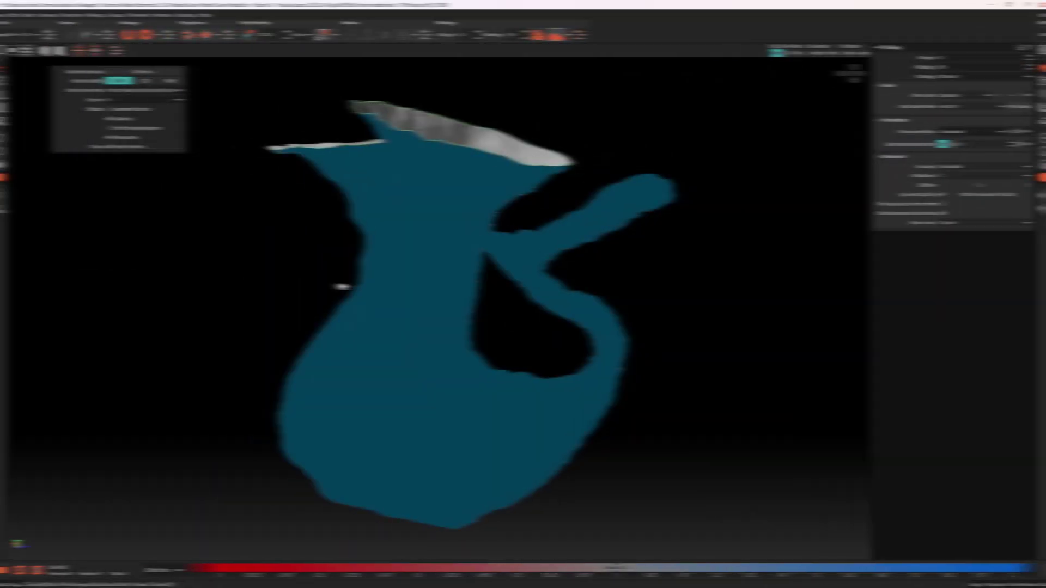
{"action": "middle_click_drag", "start_coordinate": [318, 284], "coordinate": [458, 297]}
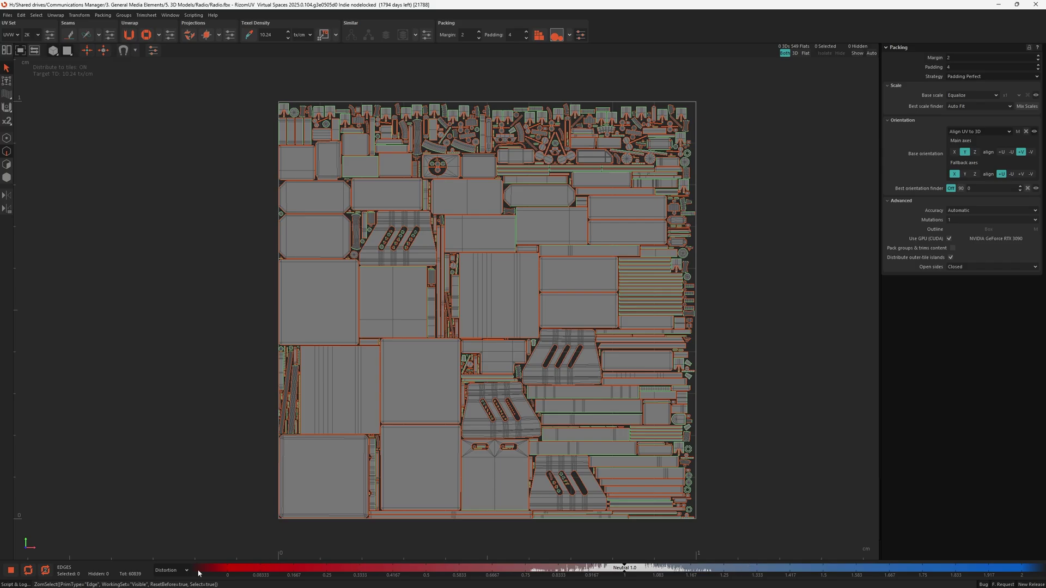
In Radio.fbx, set the histogram mode to Orientation and select the edges aligned with the V axis, followed by those along the U axis
{"action": "left_click", "coordinate": [163, 570]}
{"action": "left_click", "coordinate": [167, 552]}
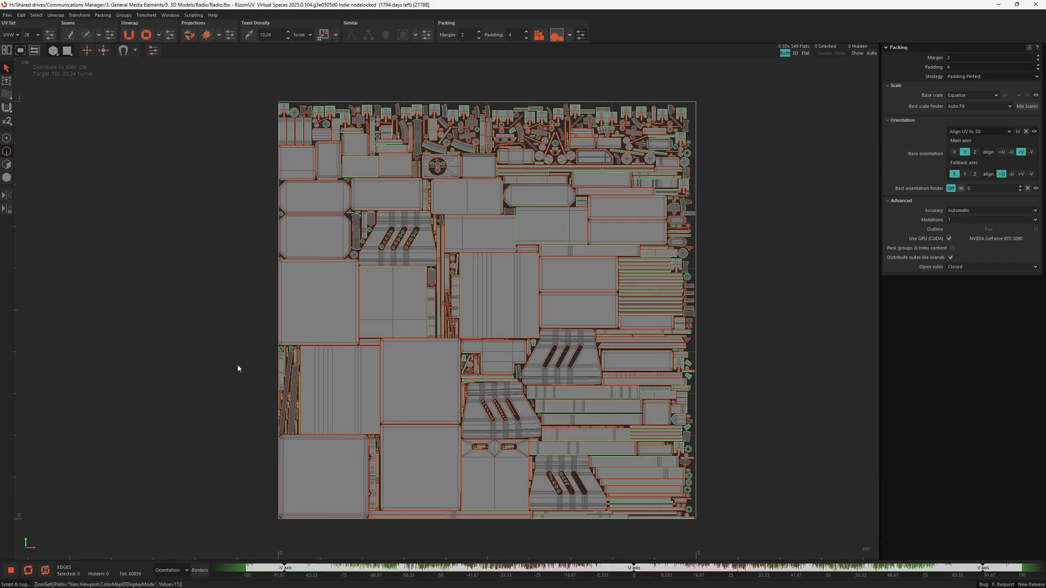
{"action": "left_click", "coordinate": [290, 570]}
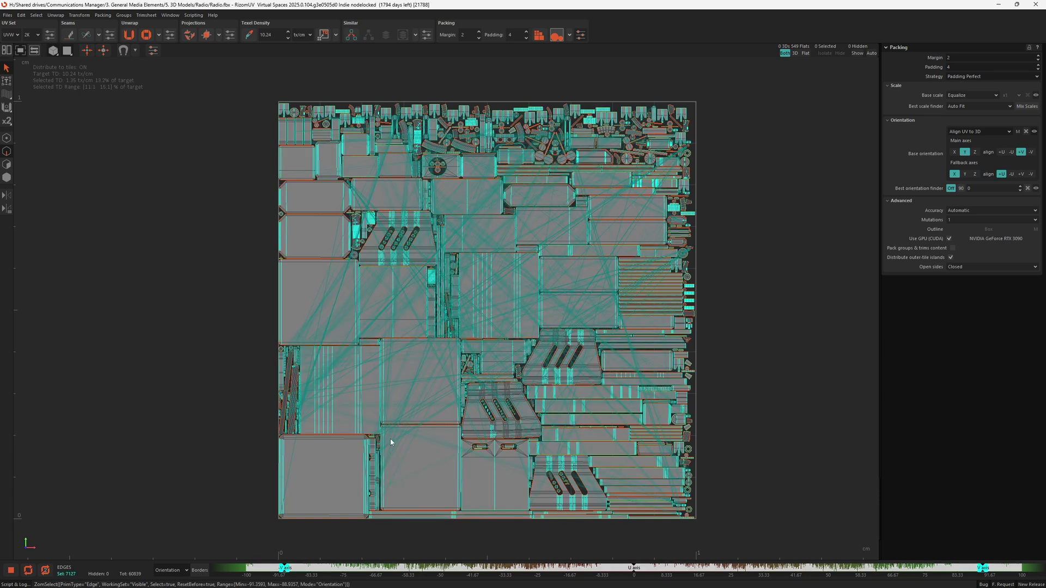
{"action": "left_click", "coordinate": [633, 568]}
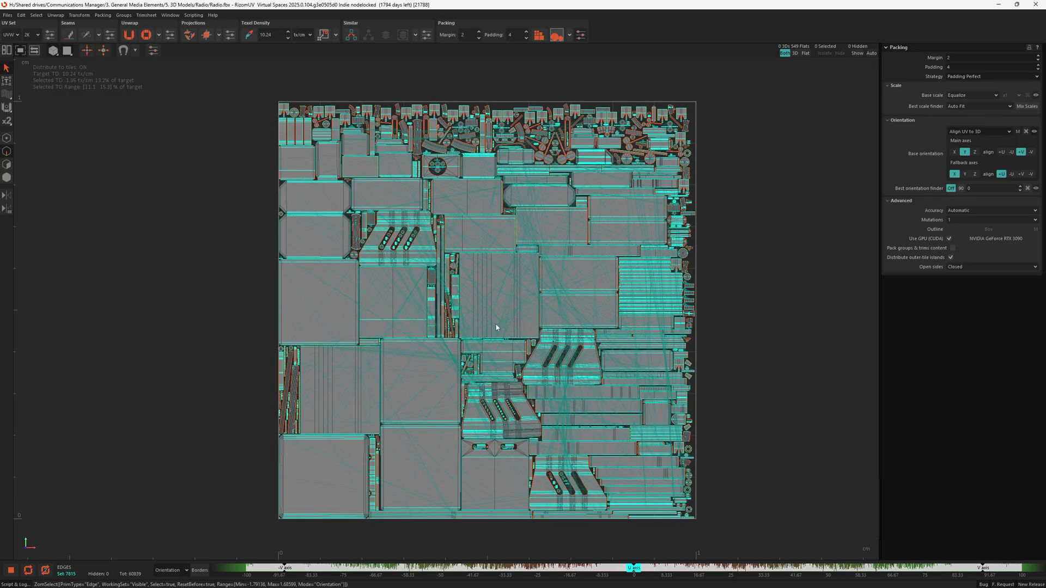
Clear the edge selection, restrict the orientation histogram to Borders, and select the V-axis border edges followed by the U-axis ones
{"action": "left_click", "coordinate": [193, 398]}
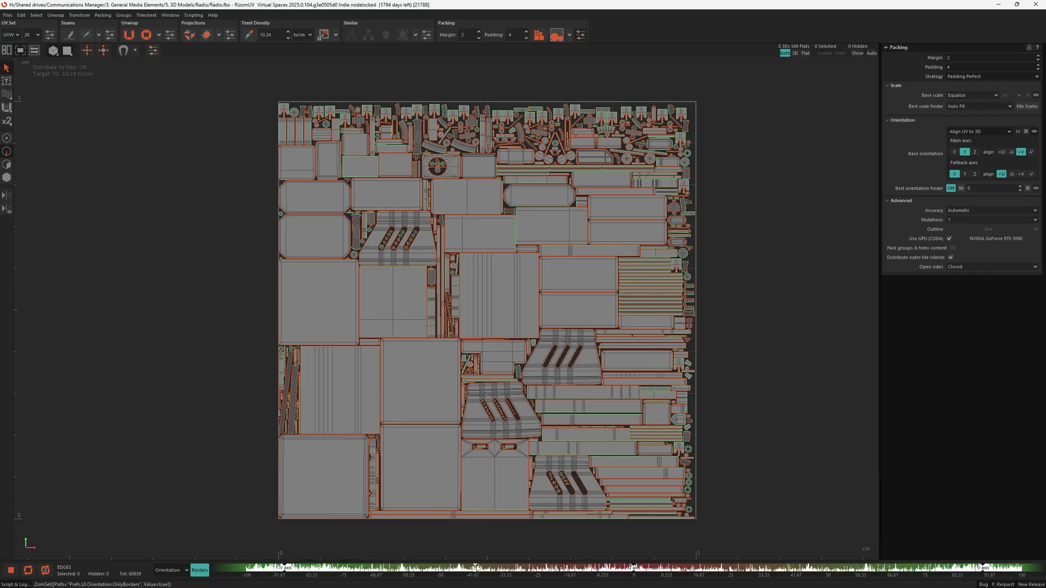
{"action": "left_click", "coordinate": [284, 568]}
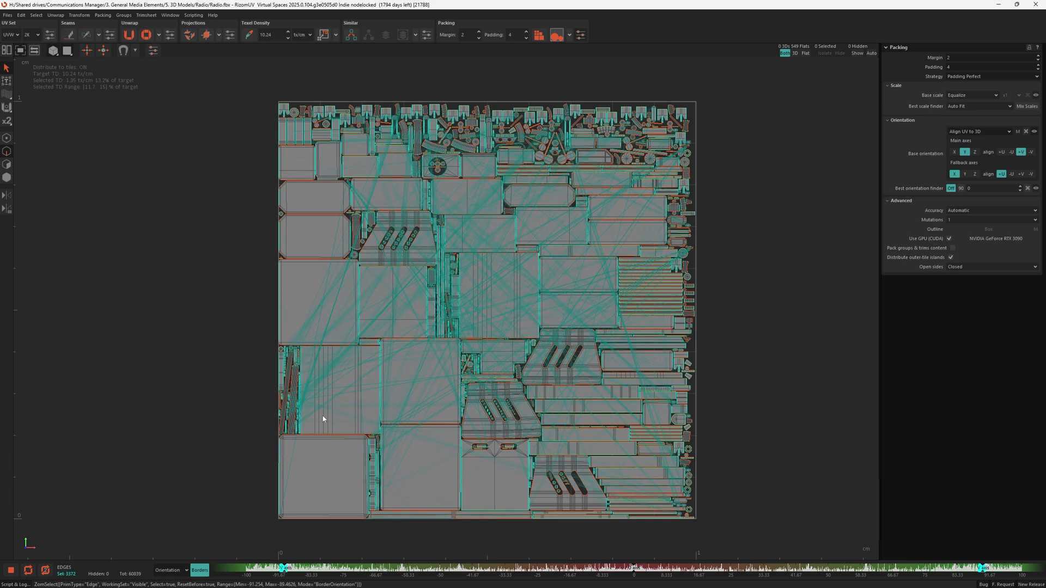
{"action": "left_click", "coordinate": [634, 568]}
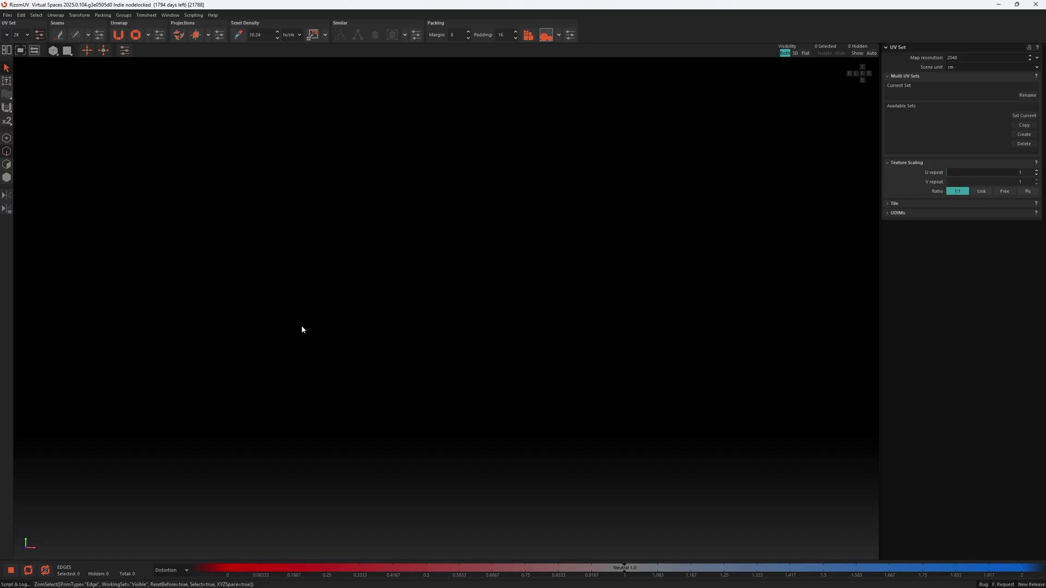
Load Invalid Topology.fbx from the Desktop FBX folder without its UV data and view the valid and invalid shapes from an angle
{"action": "left_click", "coordinate": [8, 14]}
{"action": "left_click", "coordinate": [25, 26]}
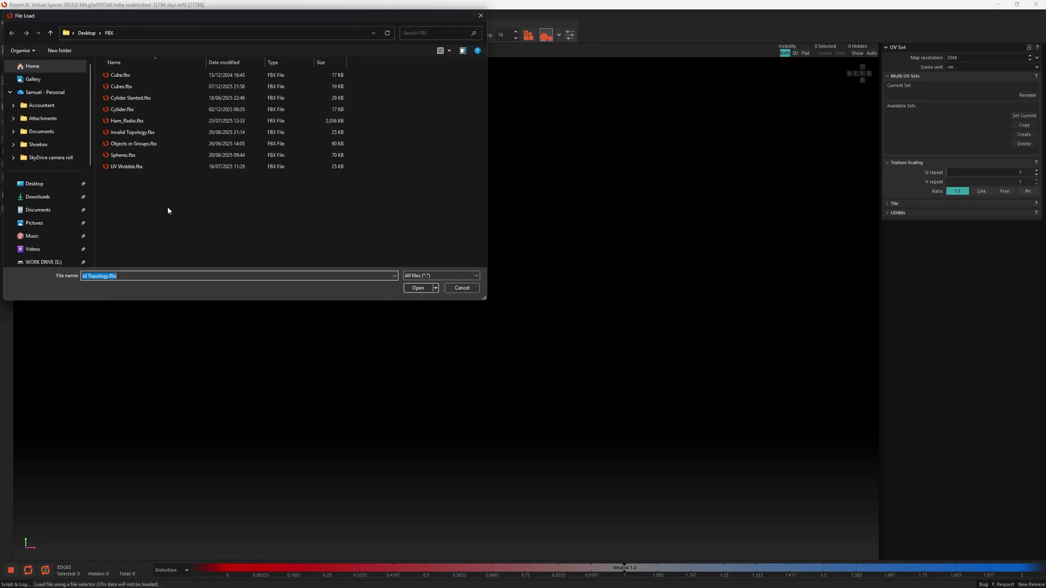
{"action": "double_click", "coordinate": [136, 132]}
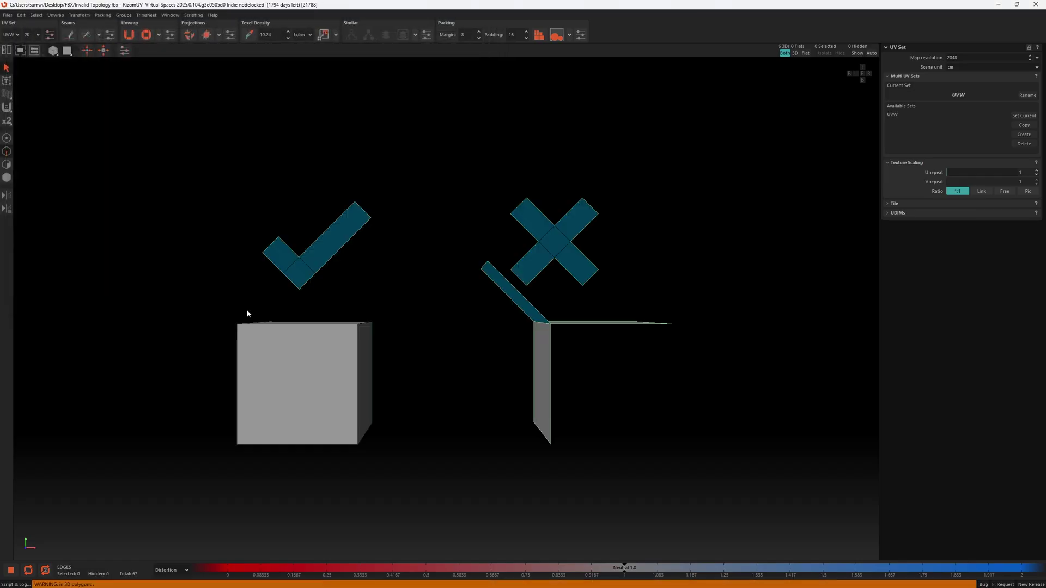
{"action": "middle_click_drag", "start_coordinate": [397, 234], "coordinate": [361, 258]}
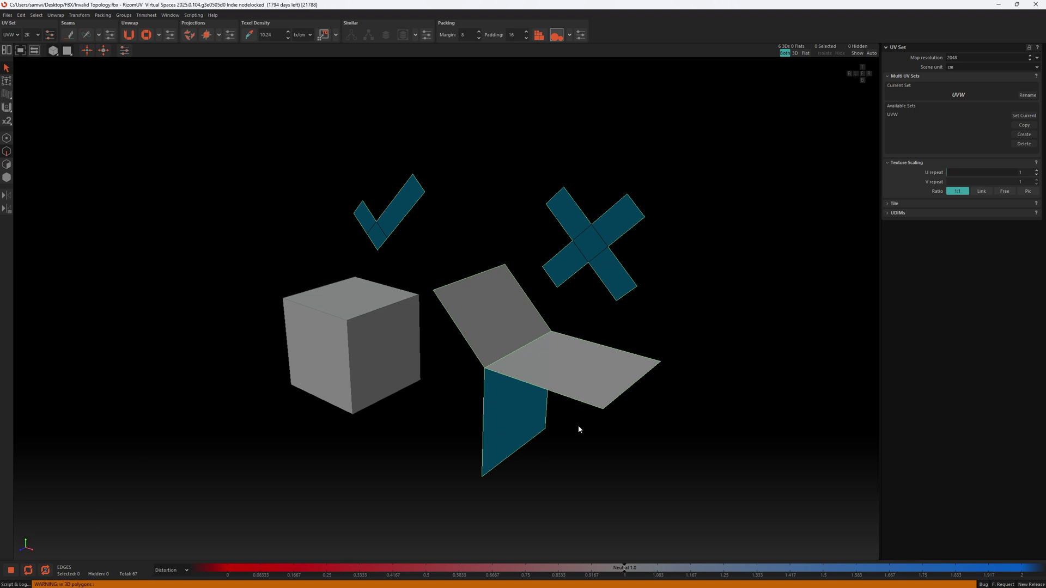
{"action": "middle_click_drag", "start_coordinate": [544, 334], "coordinate": [514, 312]}
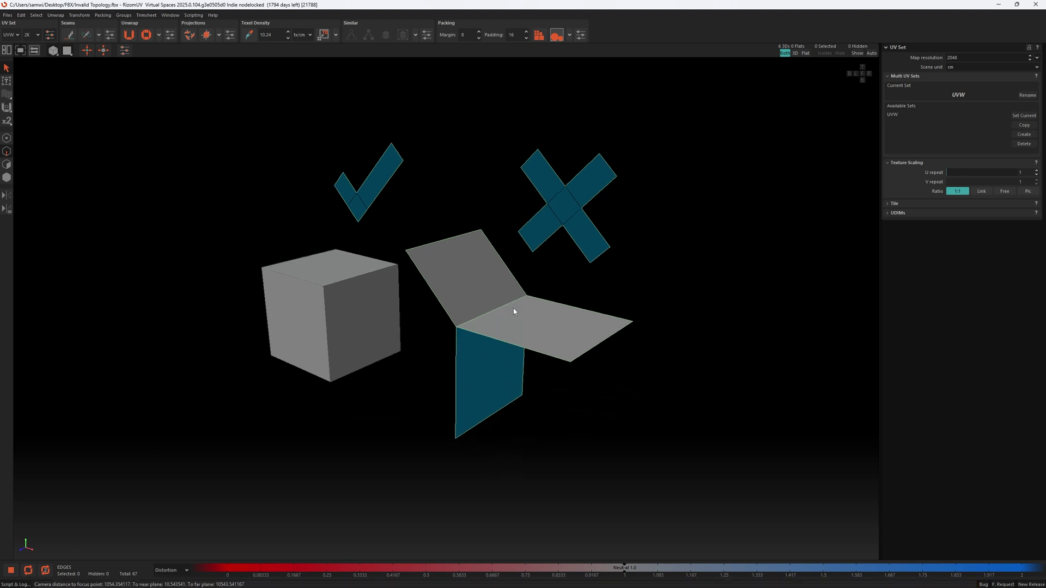
Select the invalid topology edges with Select Invalid Topology and examine the edge shared by the three planes
{"action": "left_click", "coordinate": [40, 17]}
{"action": "left_click", "coordinate": [40, 16]}
{"action": "left_click", "coordinate": [41, 16]}
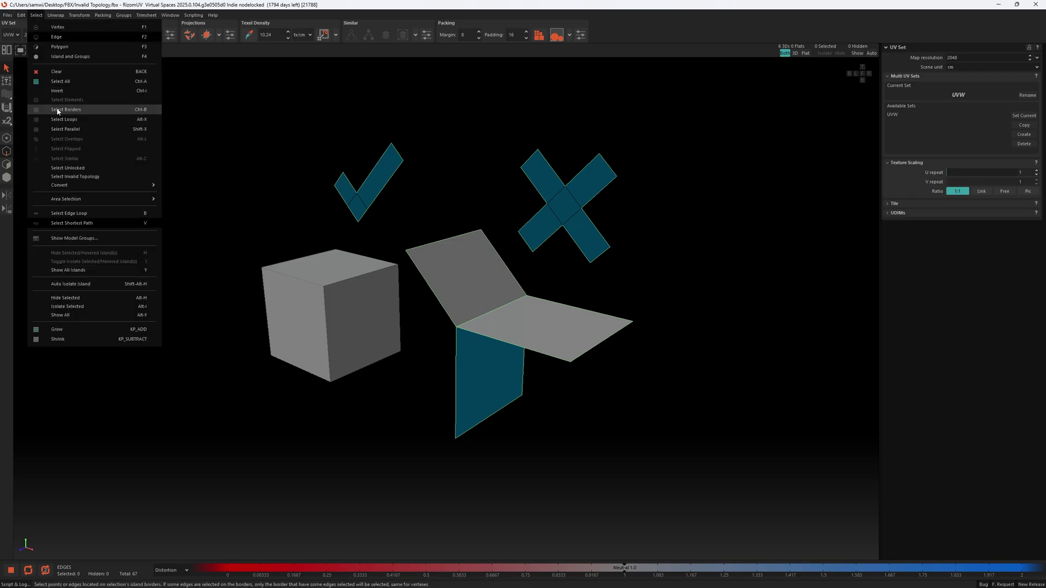
{"action": "left_click", "coordinate": [84, 178]}
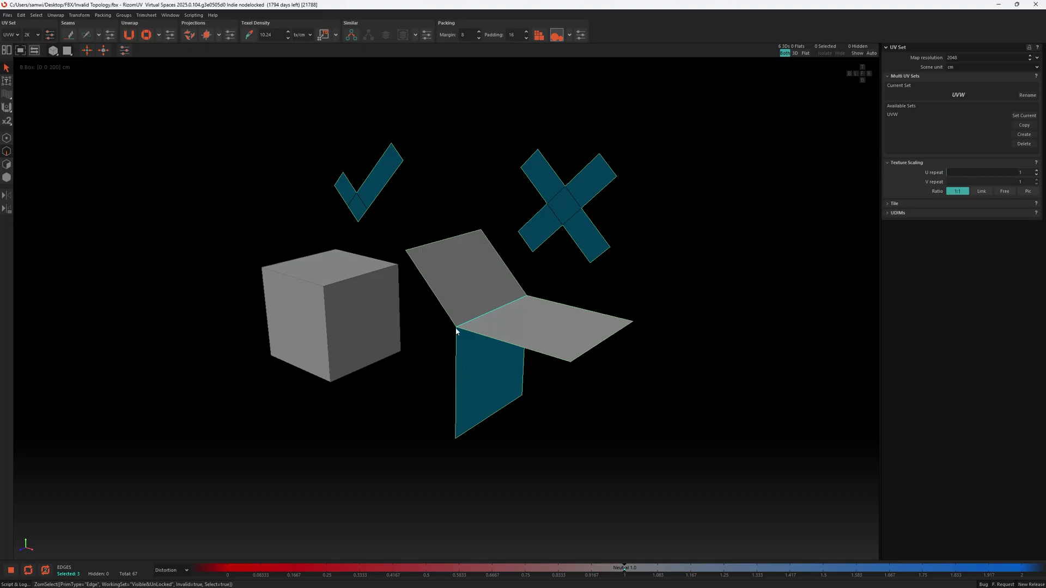
{"action": "mouse_move", "coordinate": [492, 353]}
{"action": "middle_mouse_down"}
{"action": "mouse_move", "coordinate": [518, 326]}
{"action": "mouse_move", "coordinate": [567, 330]}
{"action": "mouse_move", "coordinate": [490, 356]}
{"action": "mouse_move", "coordinate": [489, 347]}
{"action": "middle_mouse_up"}
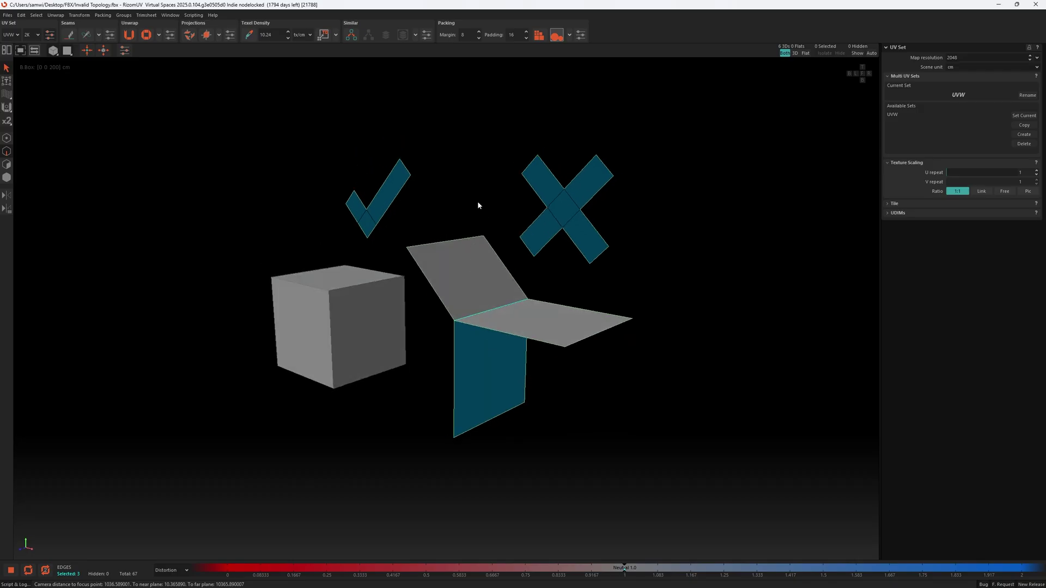
Switch to island selection mode and select the islands with invalid topology
{"action": "left_click", "coordinate": [6, 178]}
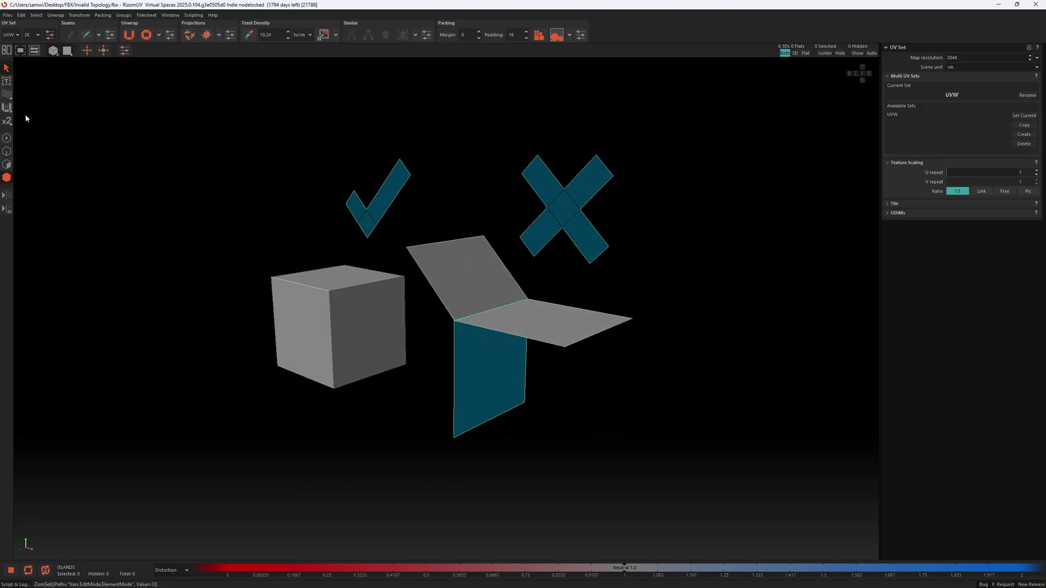
{"action": "left_click", "coordinate": [36, 15]}
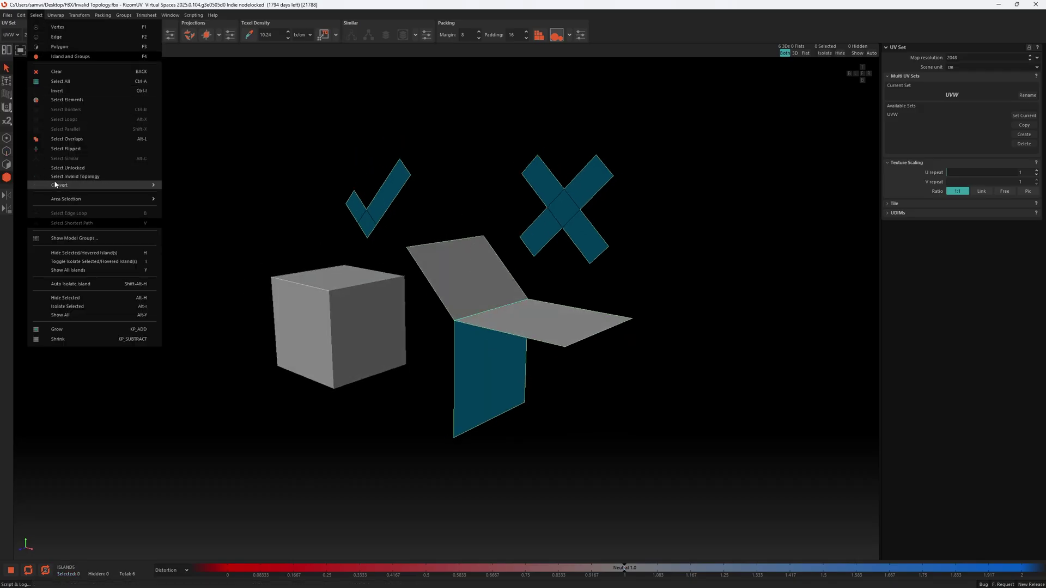
{"action": "left_click", "coordinate": [82, 176]}
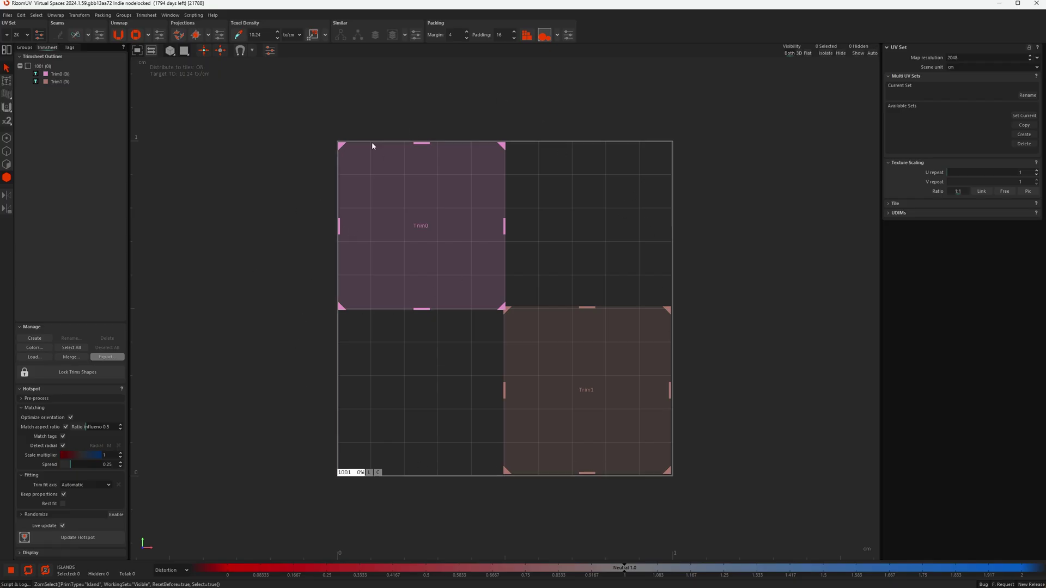
In RizomUV 2024.1, open the trim export dialog and check which file types the trims can be saved as
{"action": "left_click", "coordinate": [110, 358]}
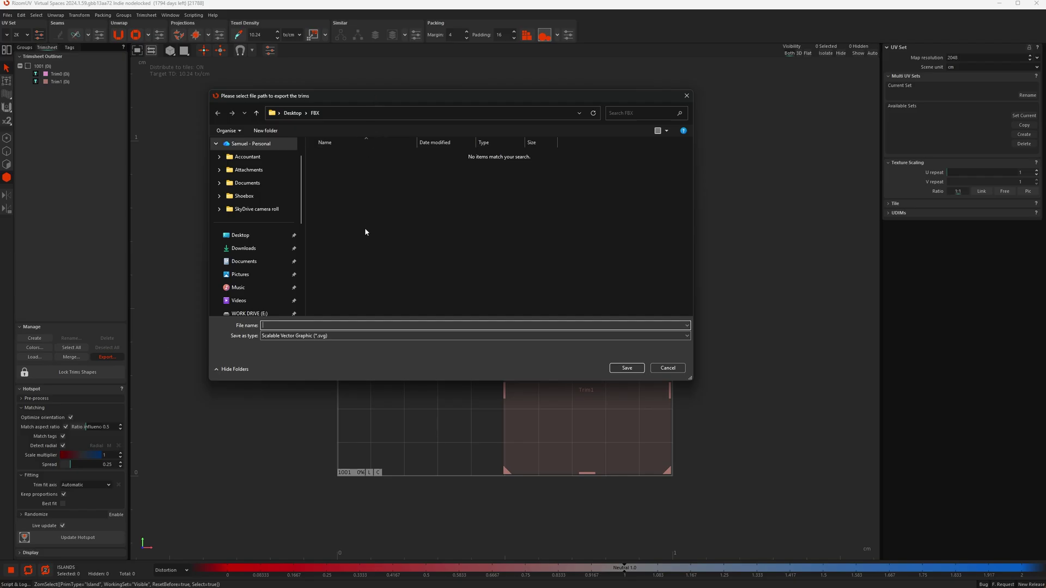
{"action": "left_click", "coordinate": [320, 336]}
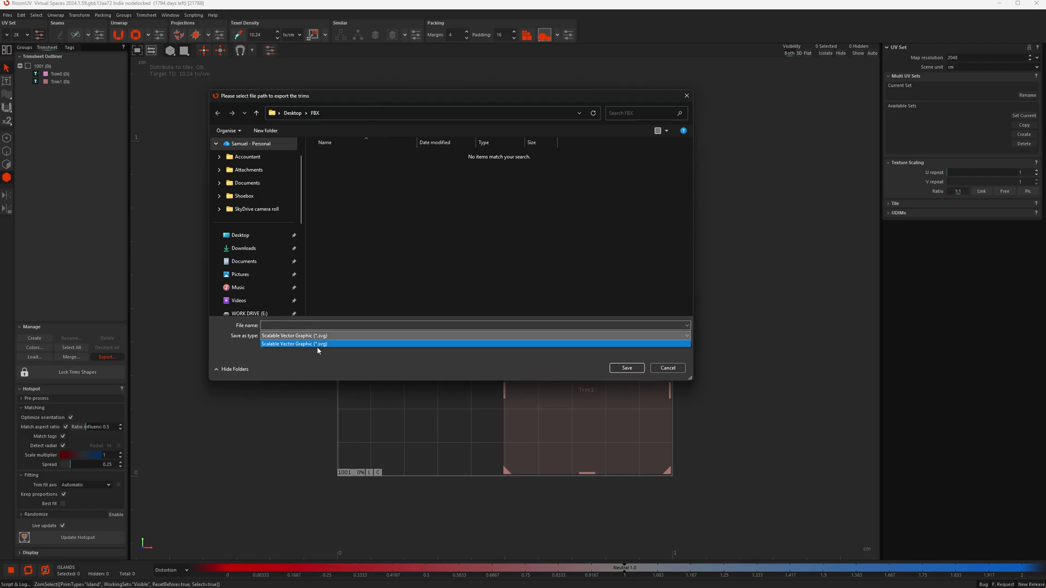
{"action": "left_click", "coordinate": [319, 361]}
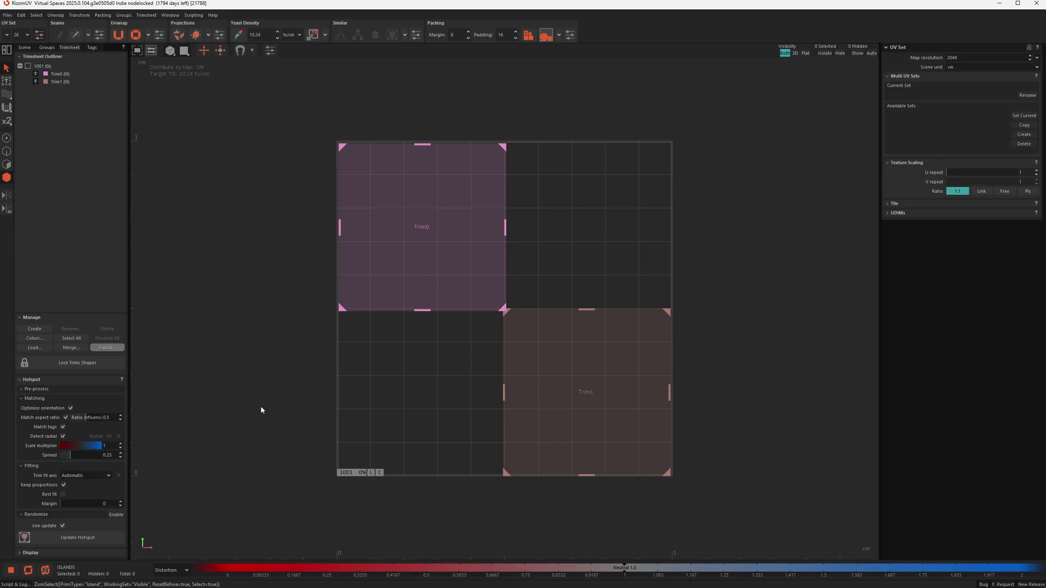
In RizomUV 2025.0, open the trim export dialog and check its available file types for comparison
{"action": "left_click", "coordinate": [120, 349]}
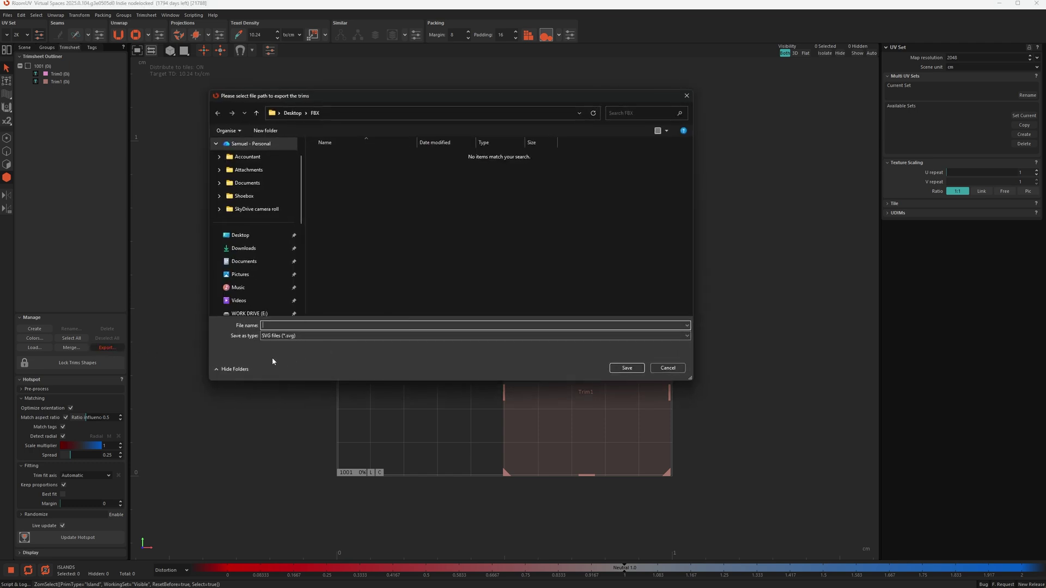
{"action": "left_click", "coordinate": [321, 334]}
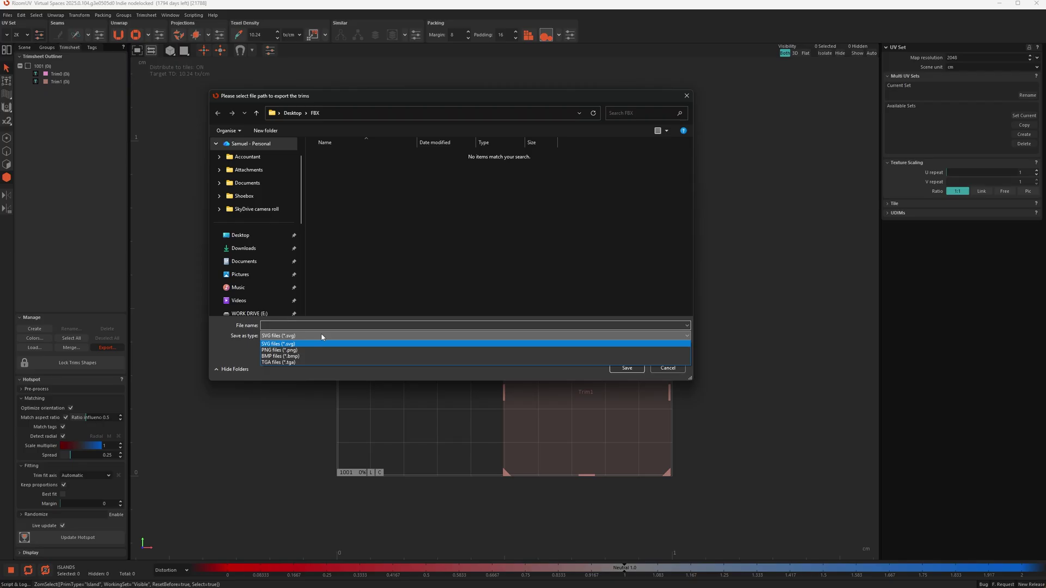
{"action": "left_click", "coordinate": [290, 373]}
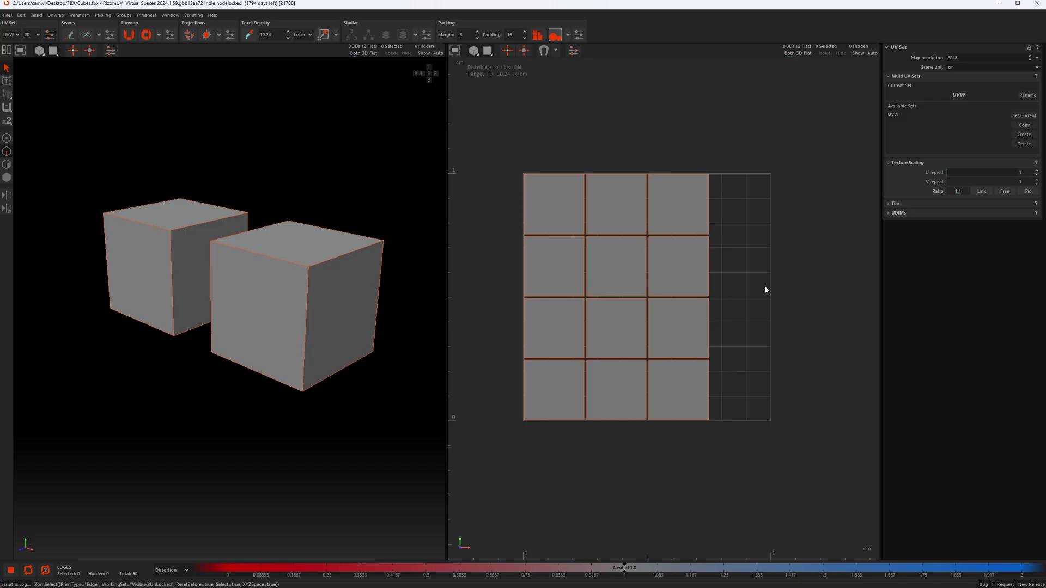
In RizomUV 2024.1 with Cubes.fbx loaded, isolate a single UV island and bring the hidden islands back
{"action": "key", "text": "i"}
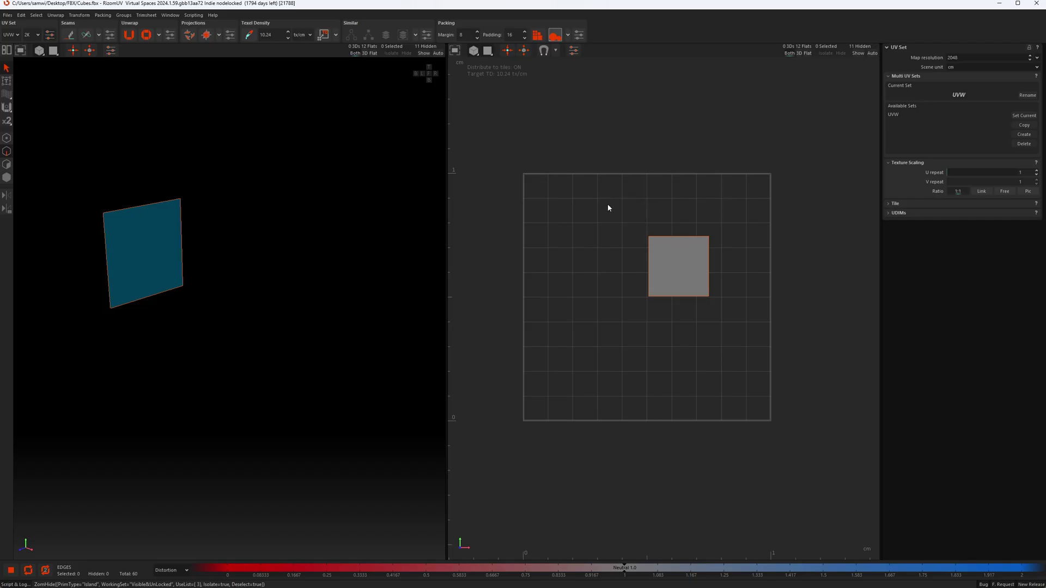
{"action": "key", "text": "ctrl+z"}
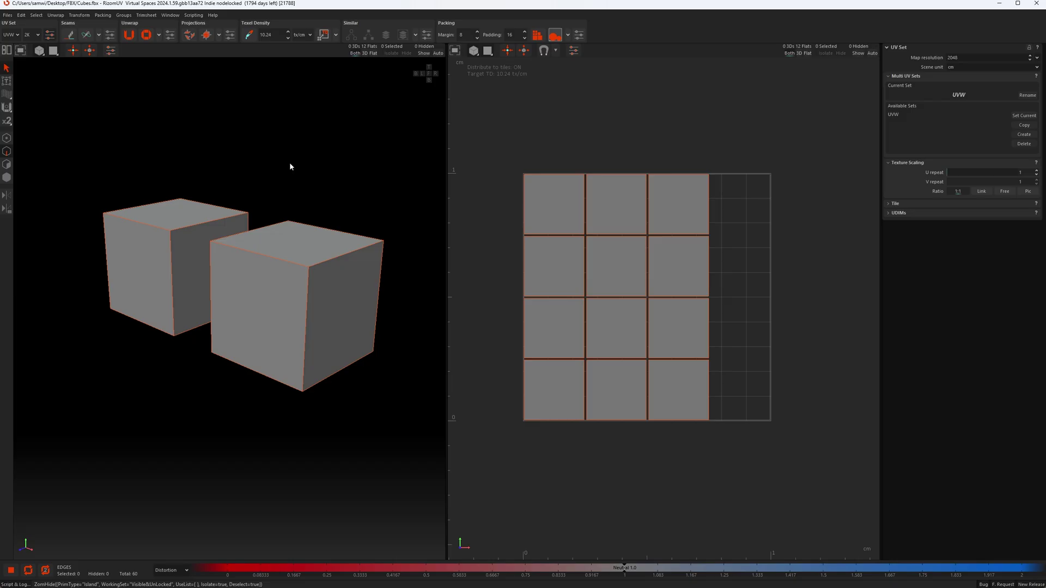
Weld the lower edge of the bottom-right UV island to its matching island, and undo the weld
{"action": "left_click", "coordinate": [685, 420]}
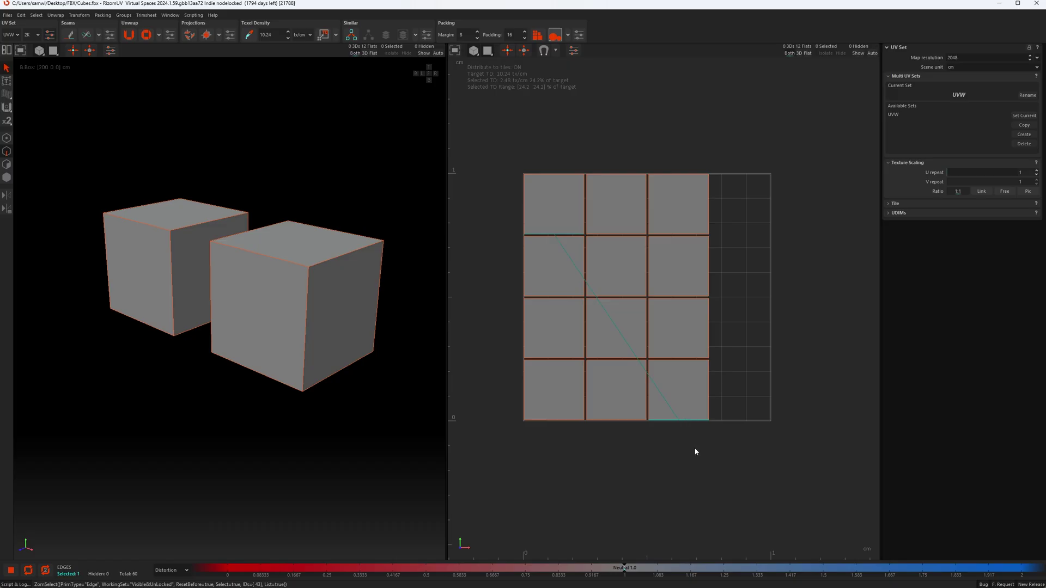
{"action": "key", "text": "w"}
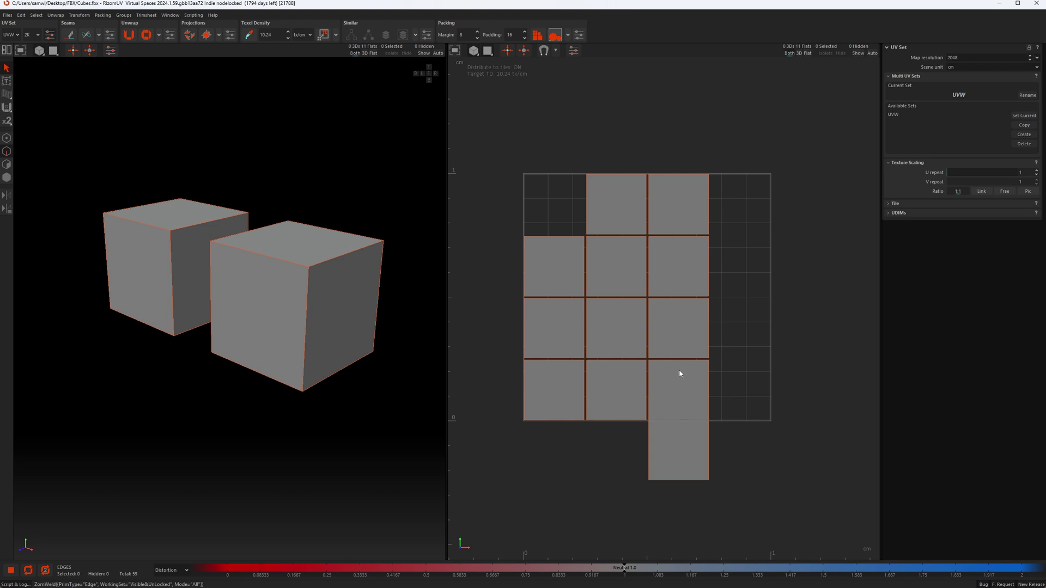
{"action": "key", "text": "ctrl+z"}
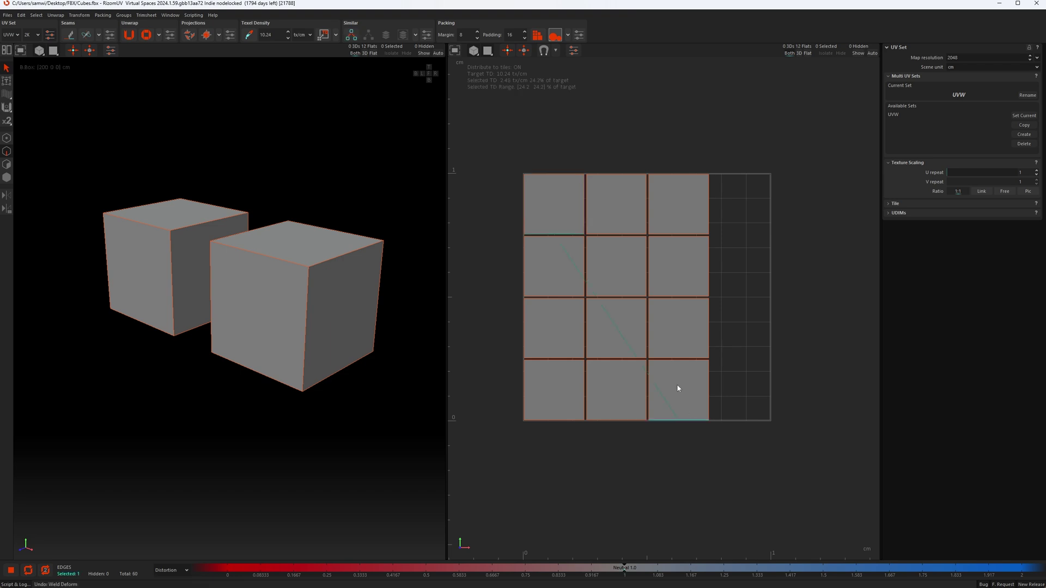
Isolate the bottom-right UV island and try to weld its lower edge to the hidden neighbouring island
{"action": "key", "text": "i"}
{"action": "left_click", "coordinate": [681, 434]}
{"action": "left_click", "coordinate": [673, 422]}
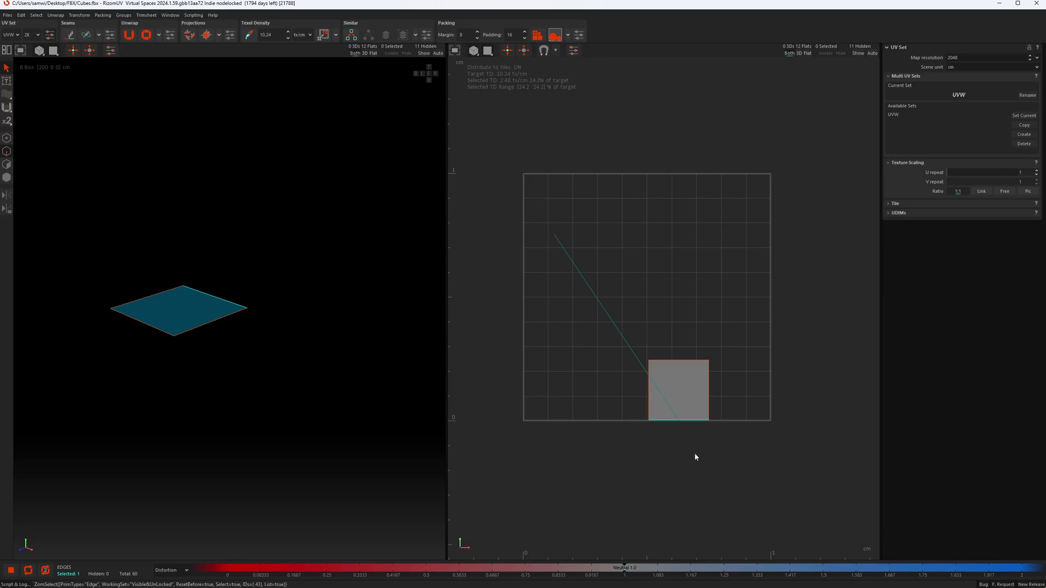
{"action": "key", "text": "w"}
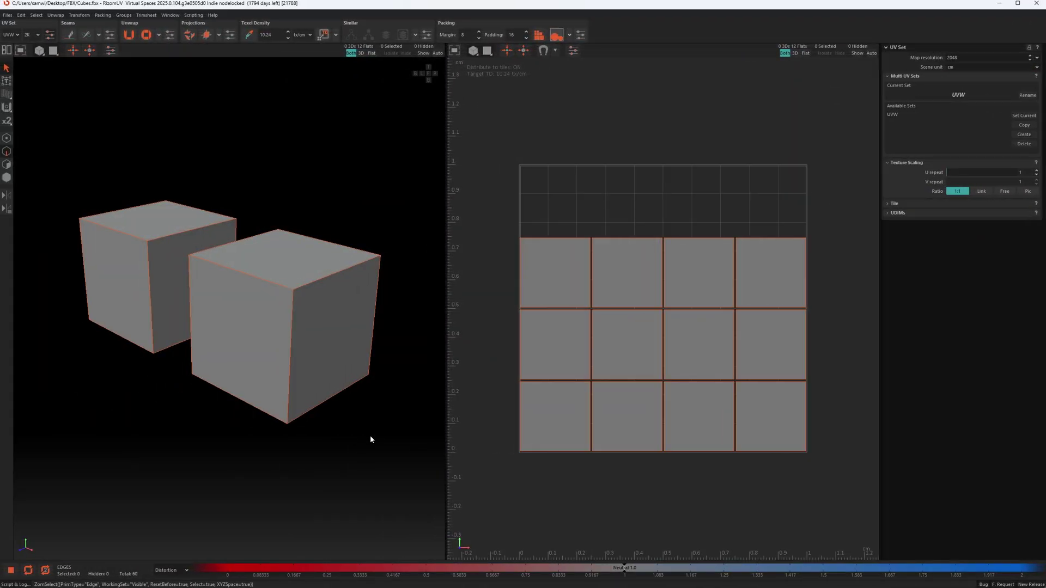
In RizomUV 2025.0, weld the lower edge of the bottom-right UV island, and undo the weld
{"action": "left_click", "coordinate": [786, 451]}
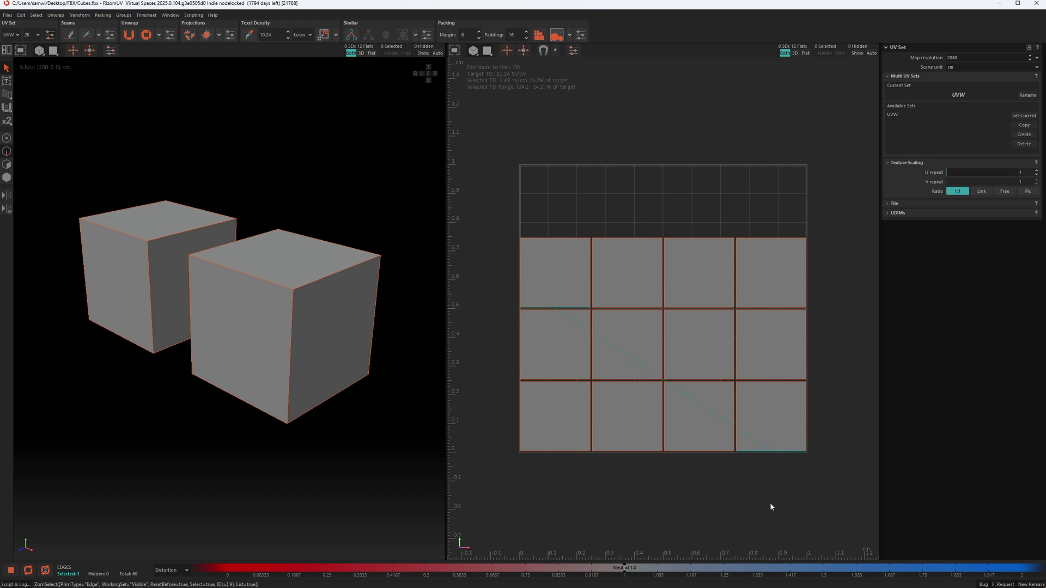
{"action": "key", "text": "w"}
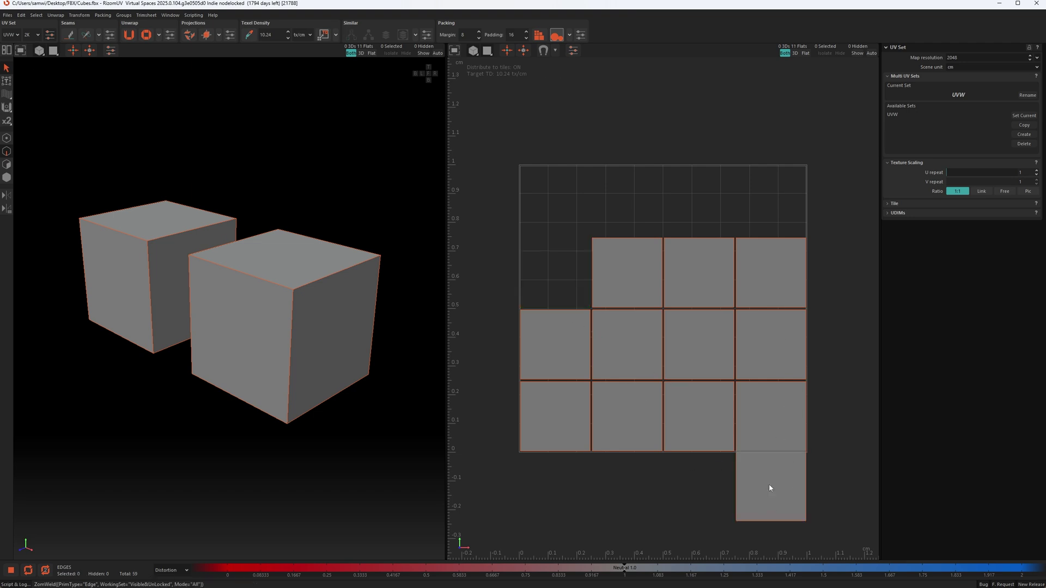
{"action": "key", "text": "ctrl+z"}
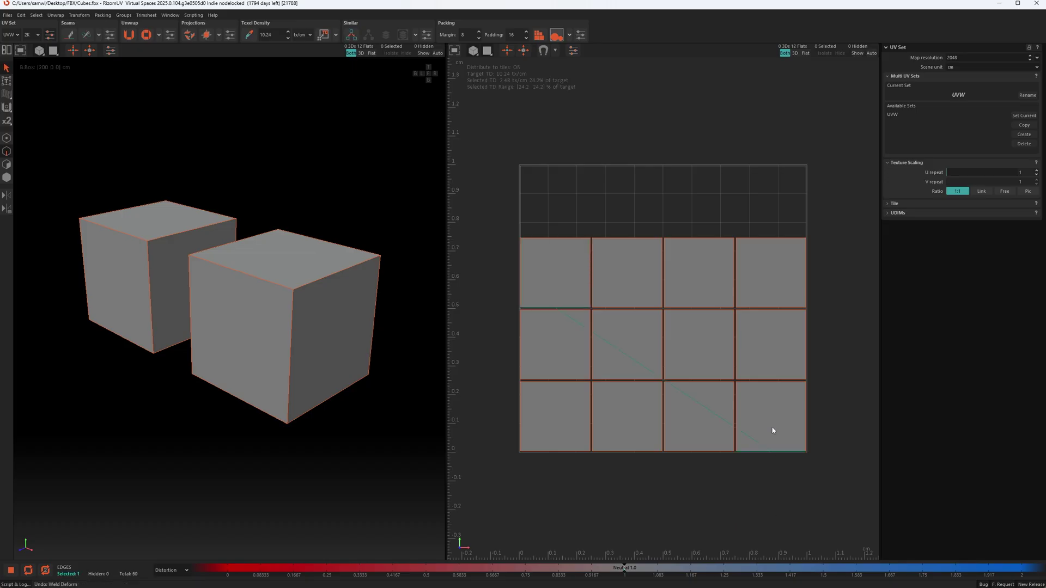
Isolate the bottom-right UV island in RizomUV 2025.0 and try welding its lower edge while the neighbouring island is hidden
{"action": "key", "text": "i"}
{"action": "left_click", "coordinate": [731, 500]}
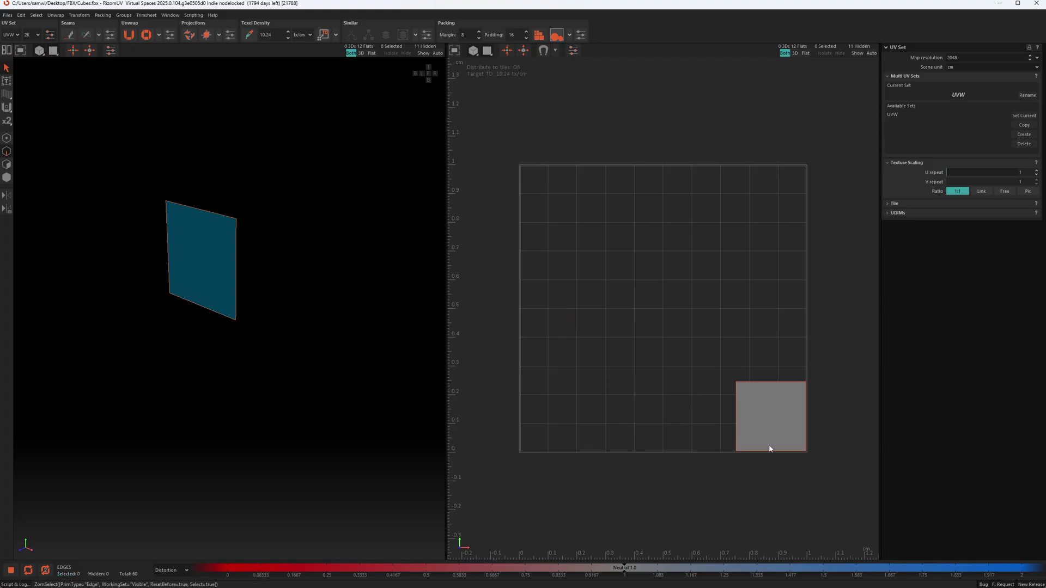
{"action": "left_click", "coordinate": [772, 451]}
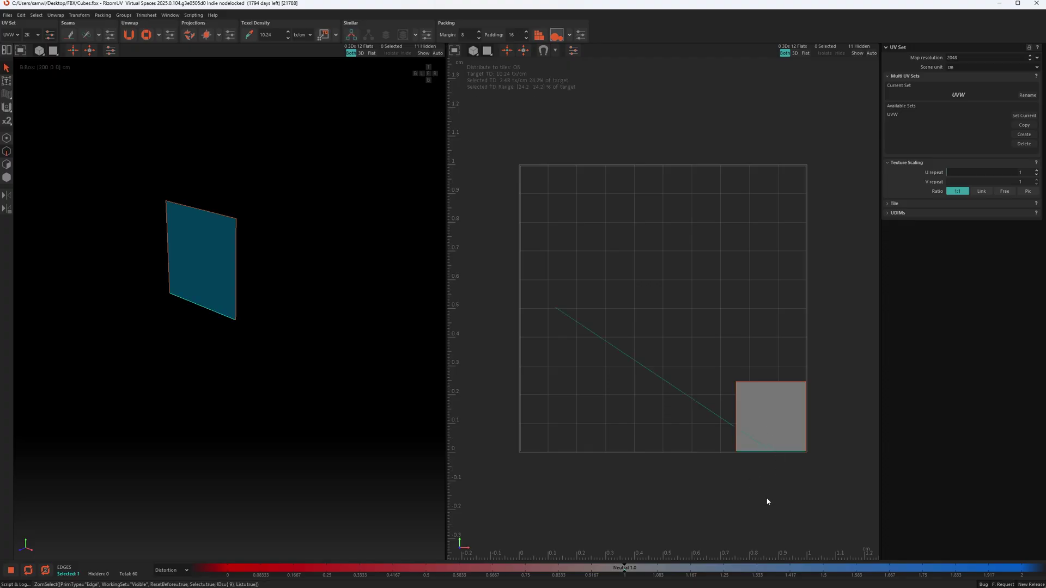
{"action": "key", "text": "w"}
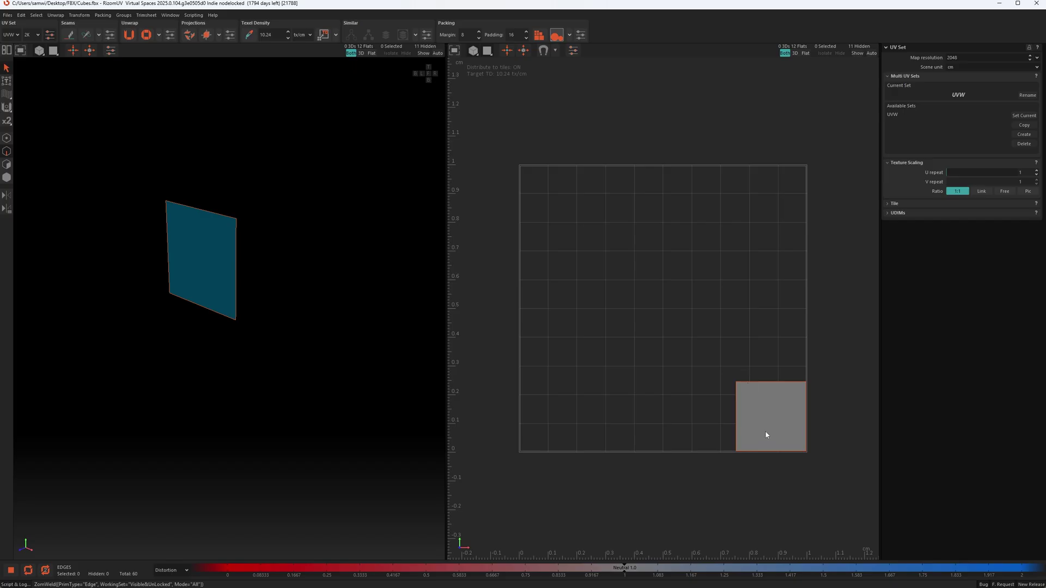
{"action": "left_click", "coordinate": [781, 452]}
{"action": "key", "text": "w"}
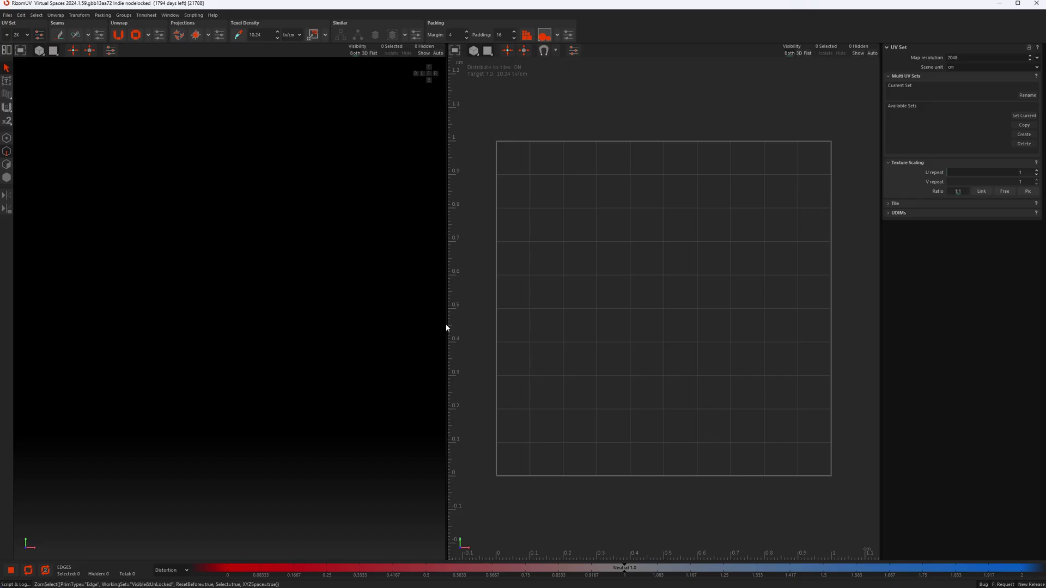
Try the divider between the viewports in RizomUV 2024.1, and adjust the viewport and side panel dividers in 2025.0
{"action": "mouse_move", "coordinate": [446, 327]}
{"action": "left_mouse_down"}
{"action": "mouse_move", "coordinate": [203, 323]}
{"action": "mouse_move", "coordinate": [456, 330]}
{"action": "mouse_move", "coordinate": [447, 332]}
{"action": "left_mouse_up"}
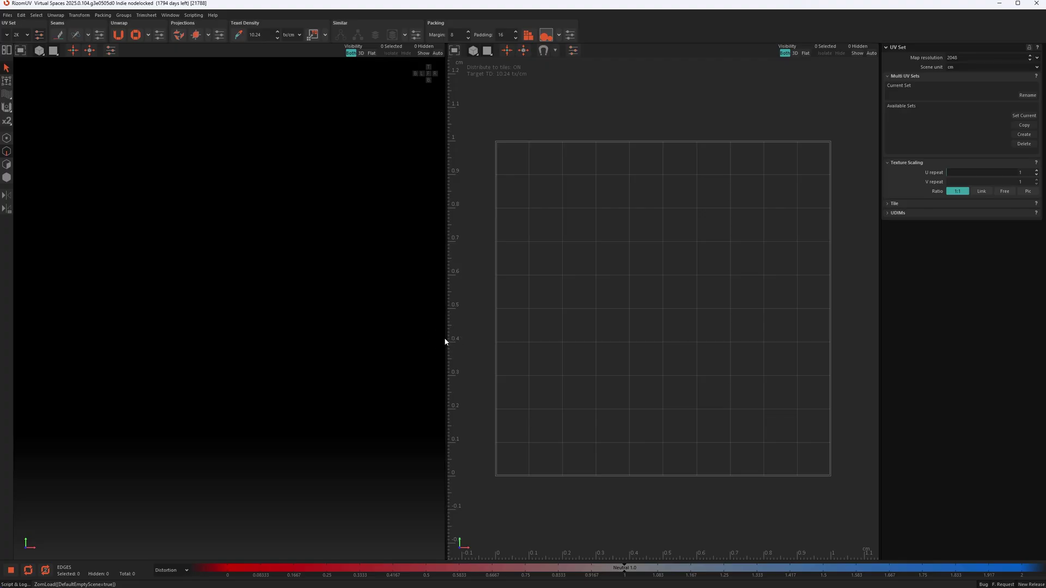
{"action": "mouse_move", "coordinate": [447, 341]}
{"action": "left_mouse_down"}
{"action": "mouse_move", "coordinate": [318, 333]}
{"action": "mouse_move", "coordinate": [502, 335]}
{"action": "mouse_move", "coordinate": [416, 334]}
{"action": "mouse_move", "coordinate": [450, 338]}
{"action": "left_mouse_up"}
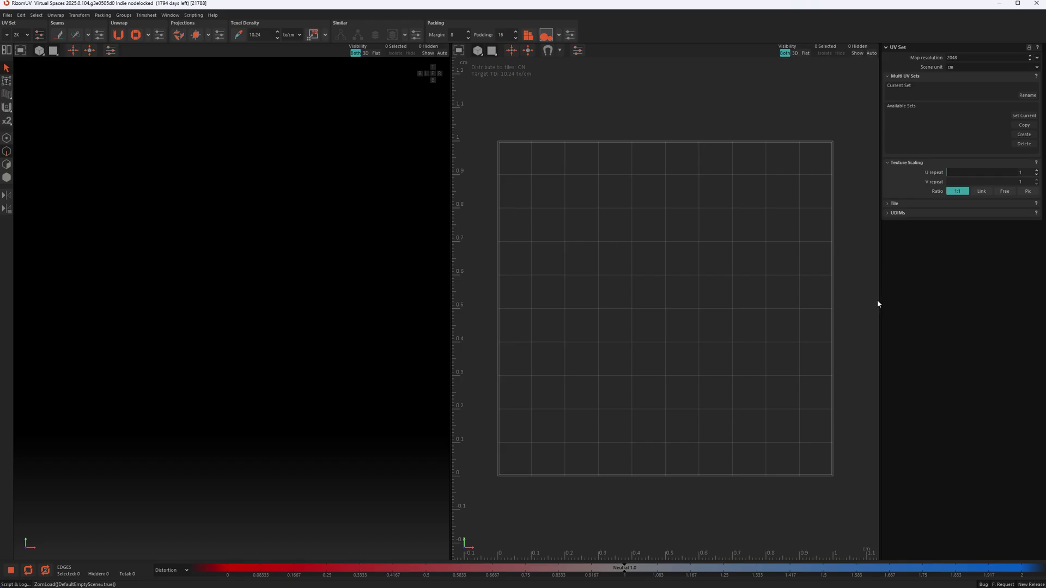
{"action": "mouse_move", "coordinate": [883, 304]}
{"action": "left_mouse_down"}
{"action": "mouse_move", "coordinate": [642, 313]}
{"action": "mouse_move", "coordinate": [872, 314]}
{"action": "left_mouse_up"}
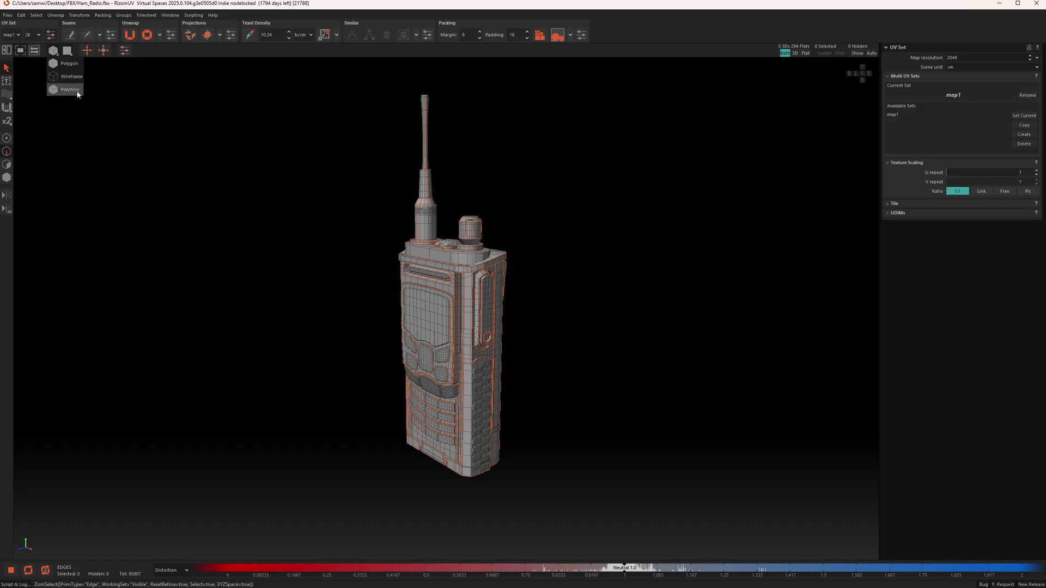
With Ham_Radio.fbx loaded in RizomUV 2025.0, set the 3D viewport's shading mode to PolyWire
{"action": "left_click", "coordinate": [256, 215]}
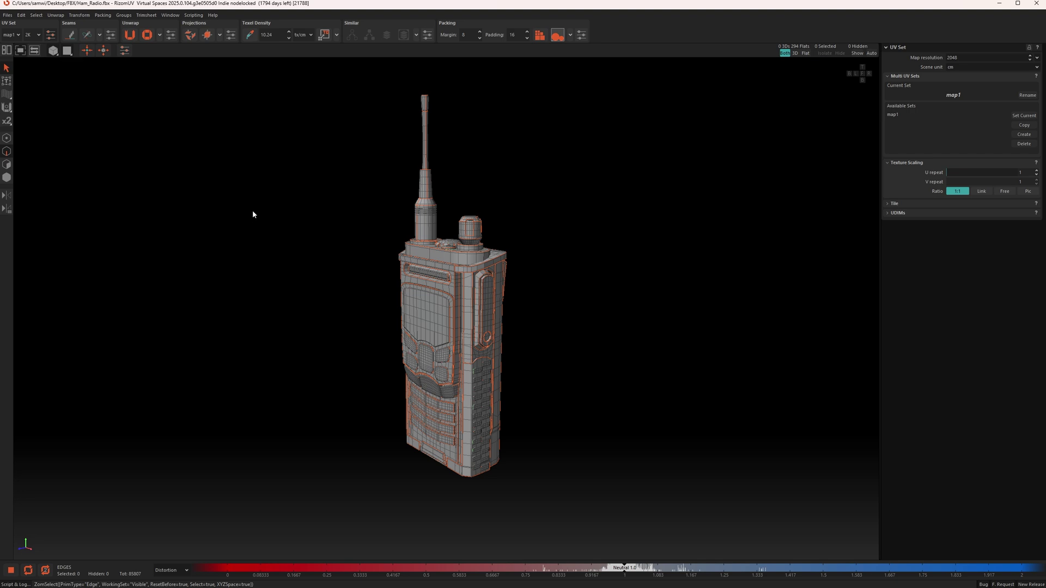
{"action": "left_click", "coordinate": [53, 50]}
{"action": "left_click", "coordinate": [71, 89]}
Assign the hotkey Alt+1 to the 3D viewport's shading mode control in the Control Customizer and save the assignment
{"action": "left_click", "coordinate": [21, 16]}
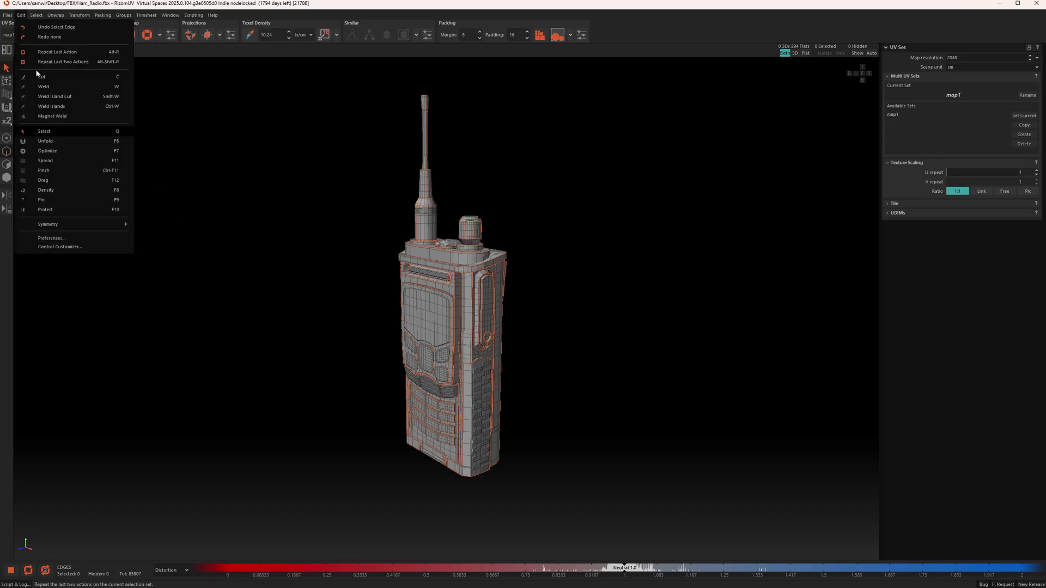
{"action": "left_click", "coordinate": [64, 247]}
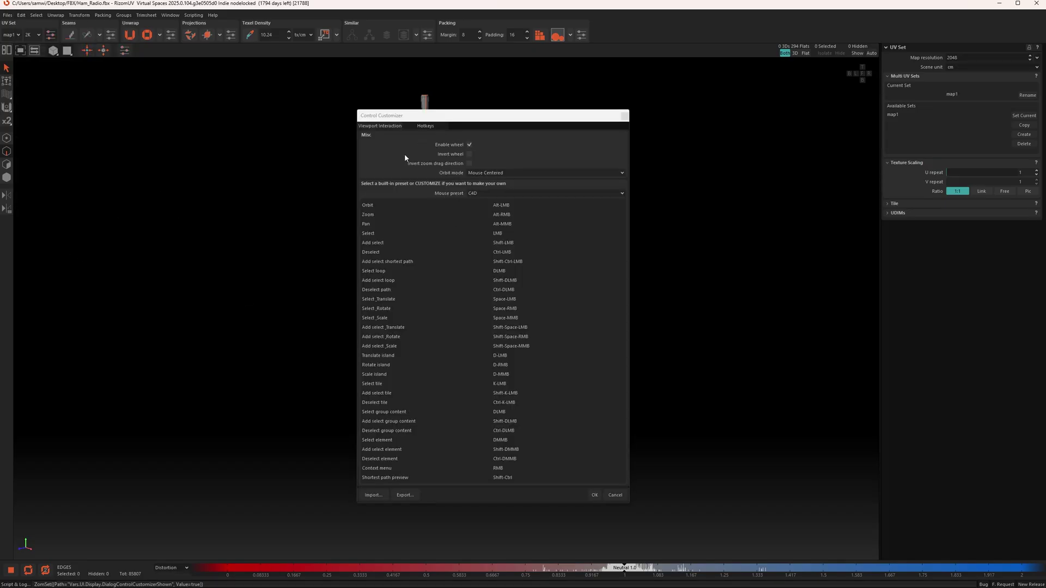
{"action": "left_click", "coordinate": [422, 127]}
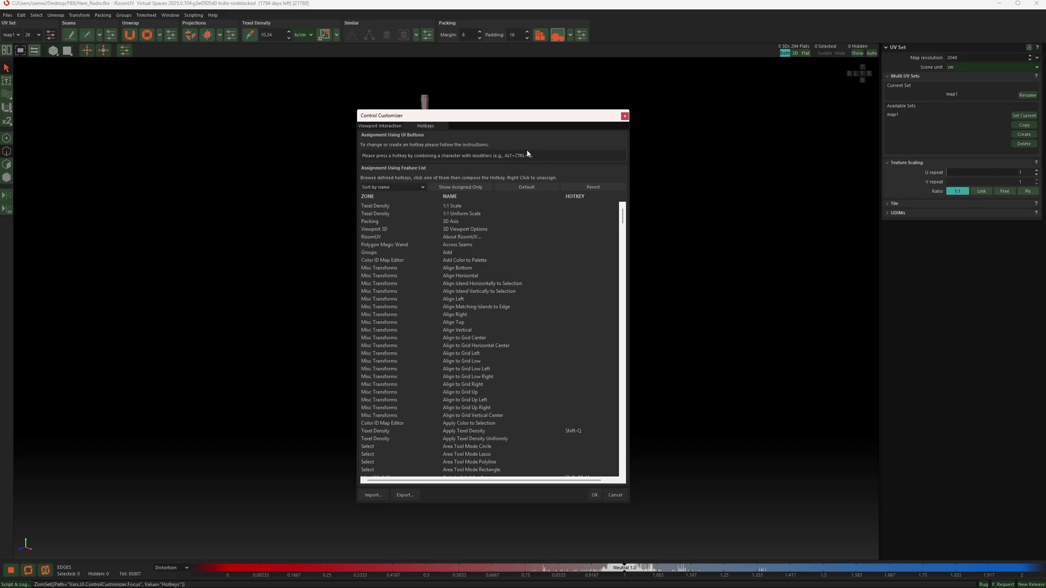
{"action": "key", "text": "alt+1"}
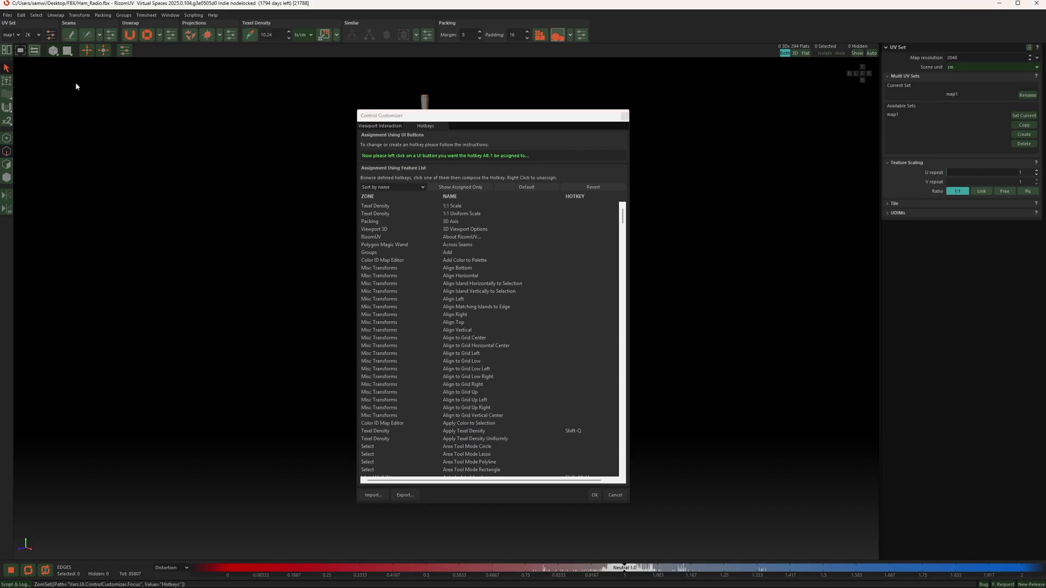
{"action": "left_click", "coordinate": [53, 50]}
{"action": "left_click", "coordinate": [595, 496]}
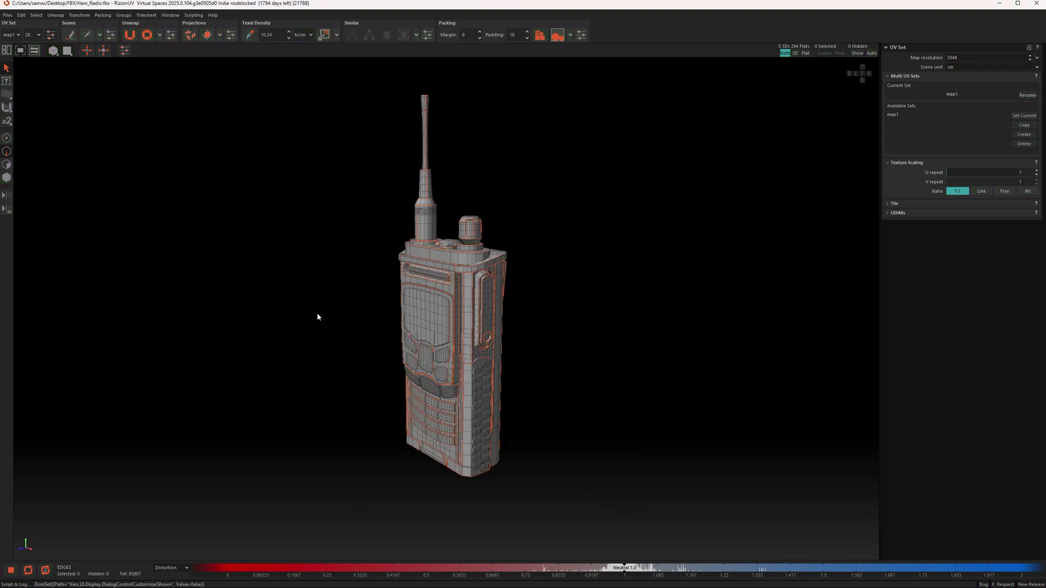
Cycle the radio model repeatedly through the Polygon, Wireframe and PolyWire shading modes using the new hotkey
{"action": "key", "text": "alt+1"}
{"action": "key", "text": "alt+1"}
{"action": "key", "text": "alt+1"}
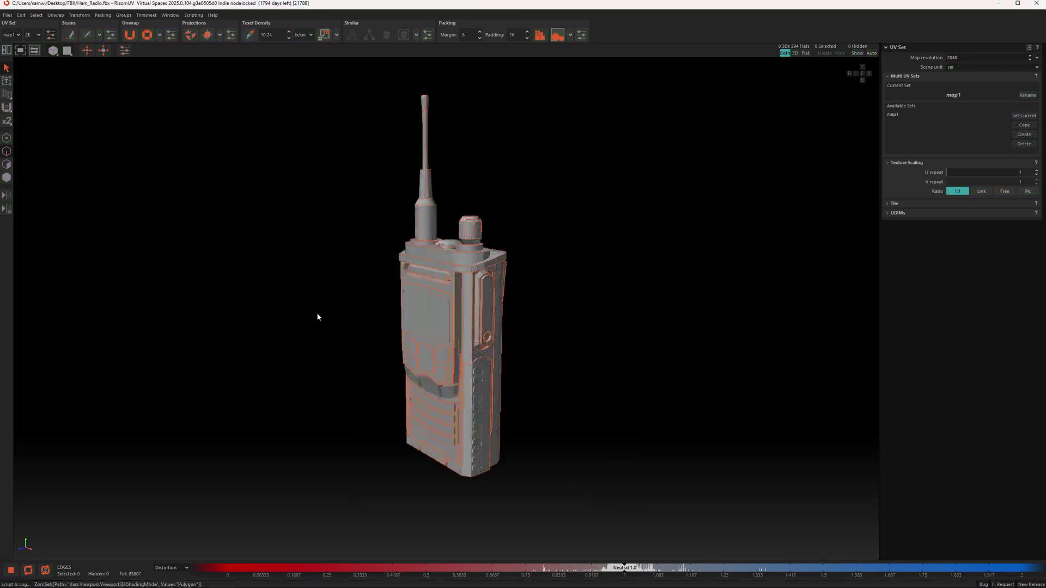
{"action": "key", "text": "alt+1"}
{"action": "key", "text": "alt+1"}
{"action": "key", "text": "alt+1"}
{"action": "key", "text": "alt+1"}
{"action": "key", "text": "alt+1"}
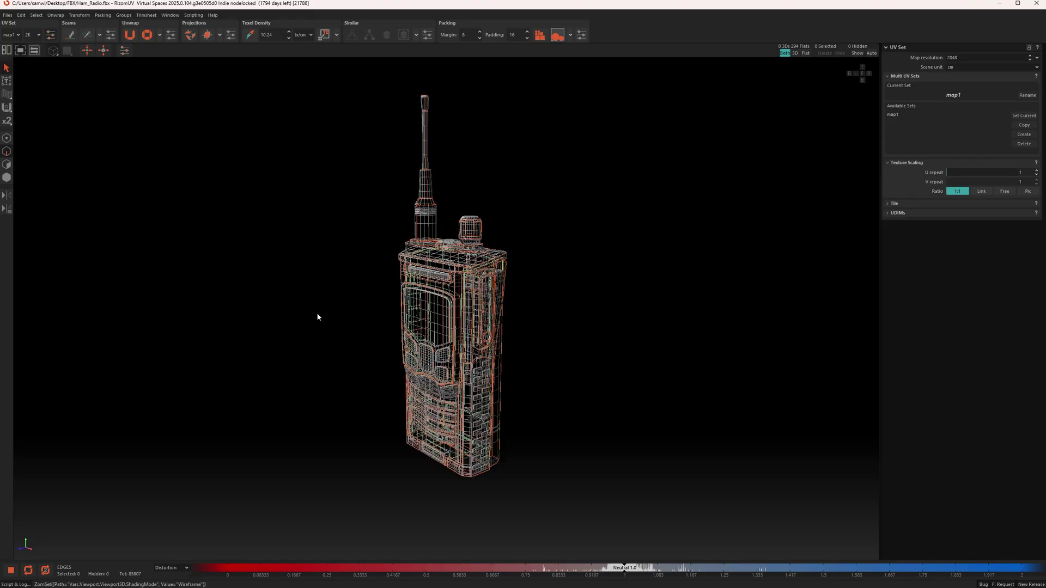
{"action": "key", "text": "alt+1"}
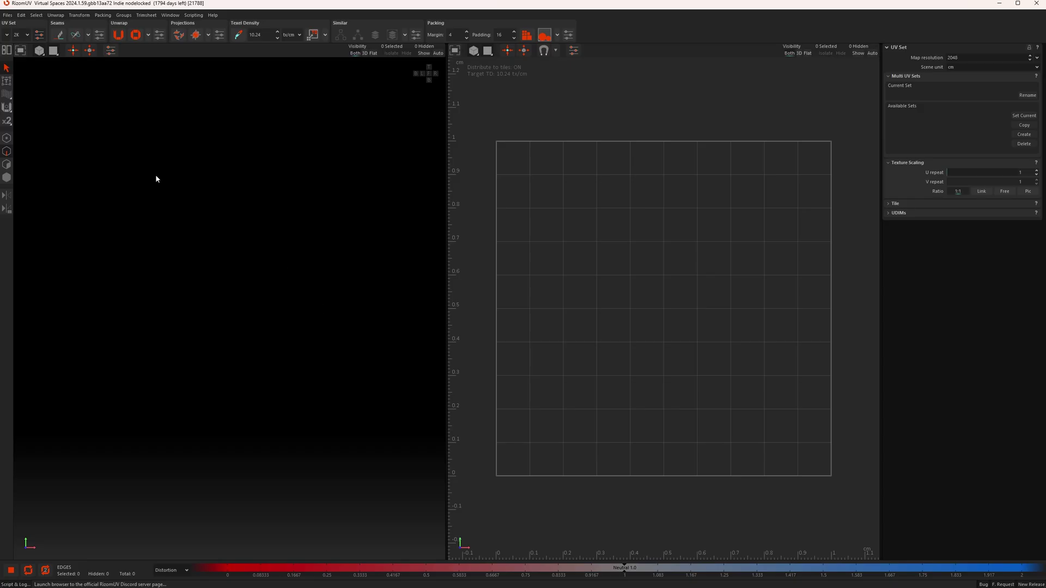
In RizomUV 2024.1, examine the unwrap commands and the 3D shading mode list, choosing Polygon shading
{"action": "left_click", "coordinate": [58, 16]}
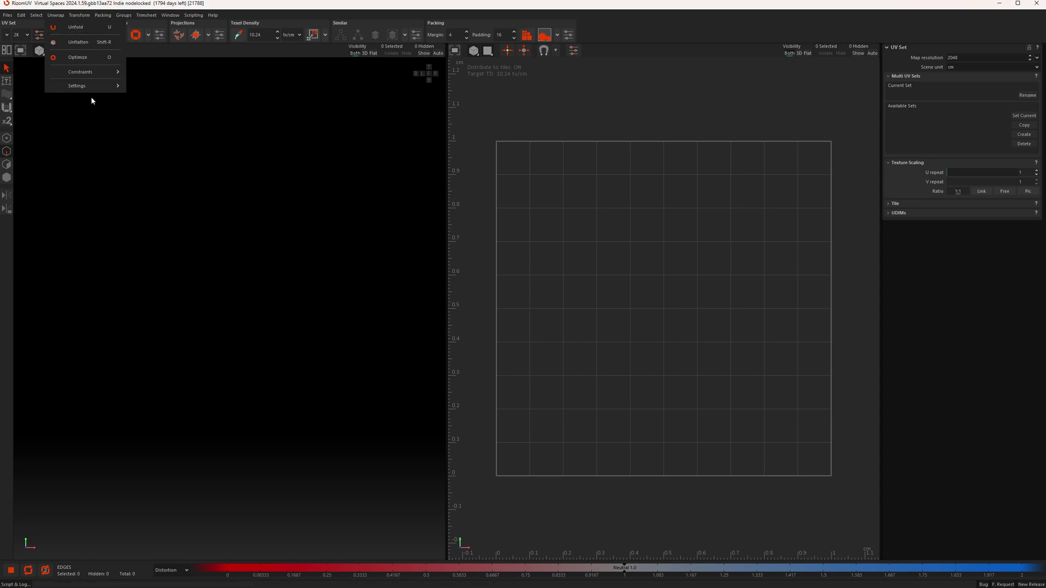
{"action": "left_click", "coordinate": [368, 155]}
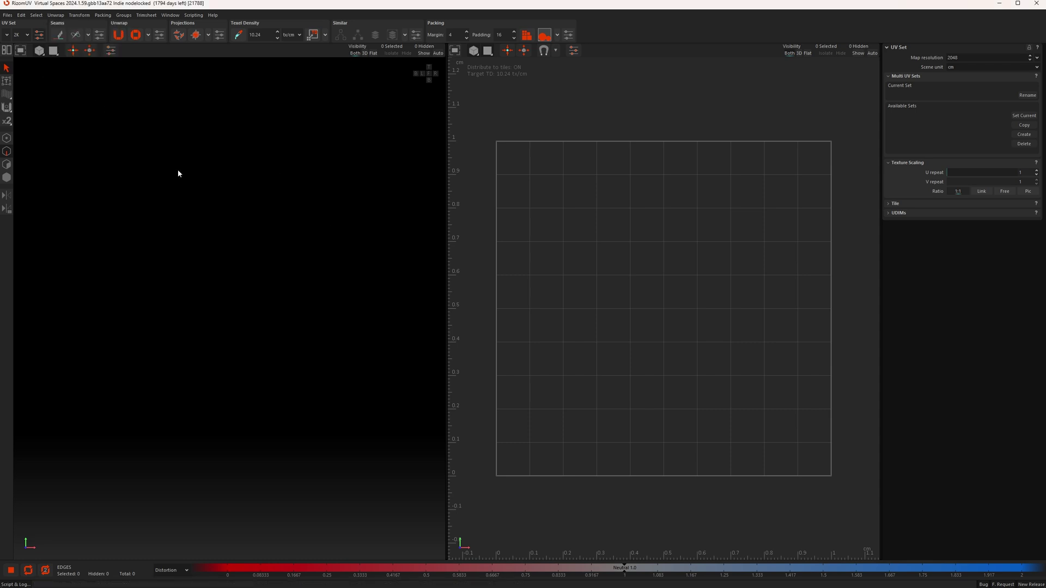
{"action": "left_click", "coordinate": [39, 52]}
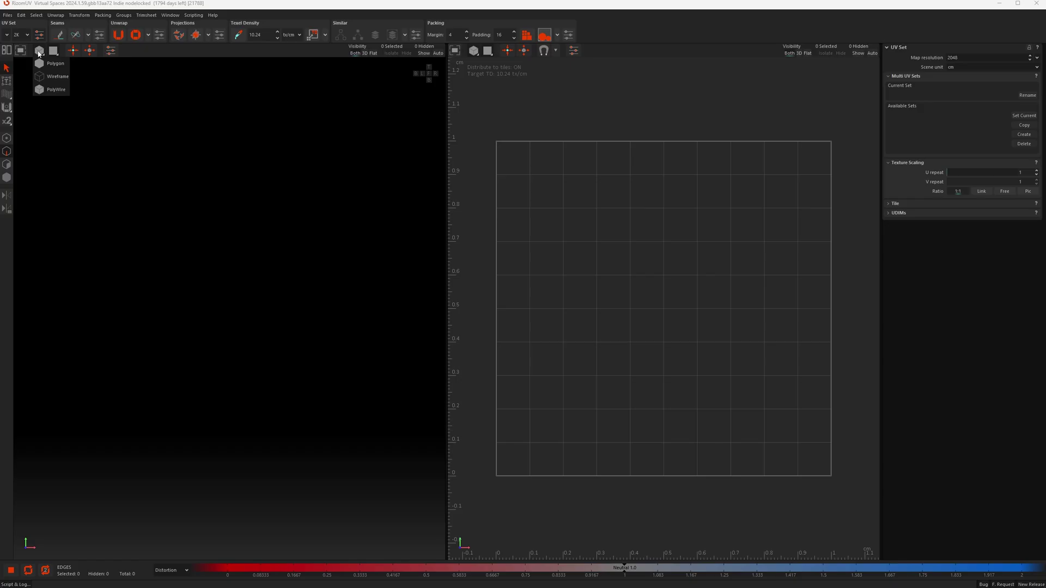
{"action": "left_click", "coordinate": [54, 63]}
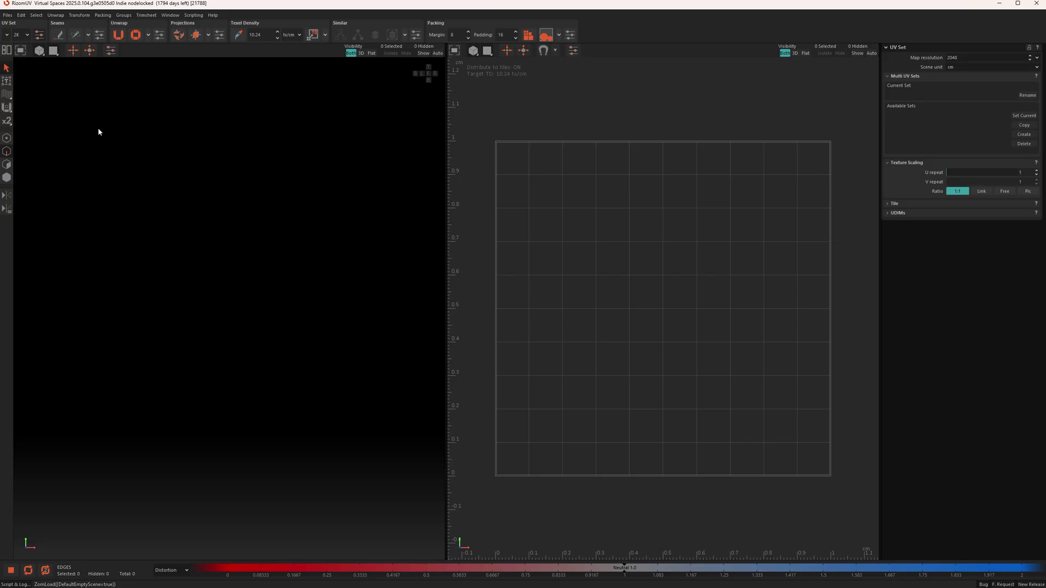
In RizomUV 2025.0, examine the unwrap commands and the 3D shading mode list for comparison
{"action": "left_click", "coordinate": [56, 16]}
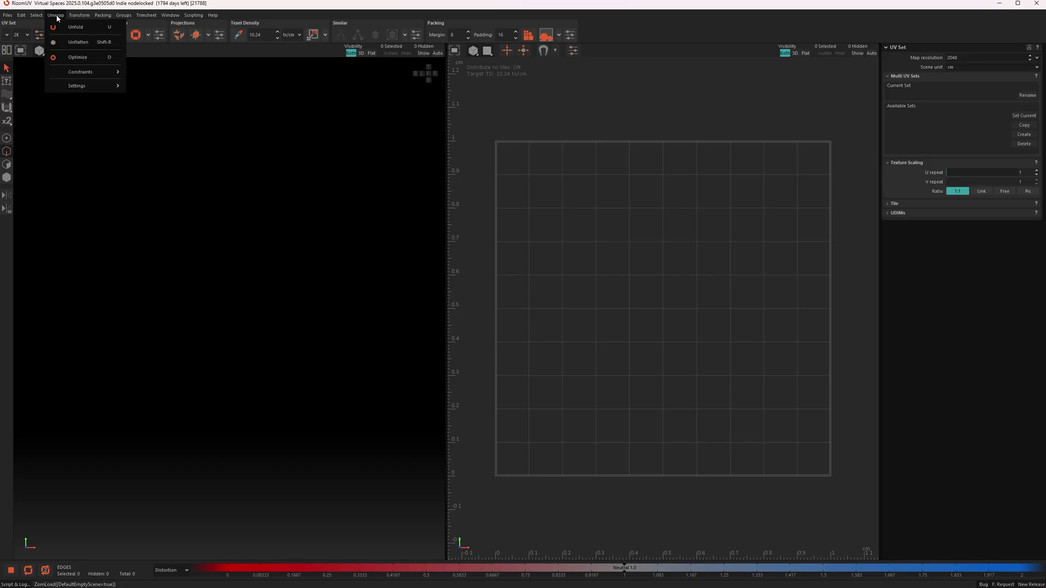
{"action": "left_click", "coordinate": [56, 17]}
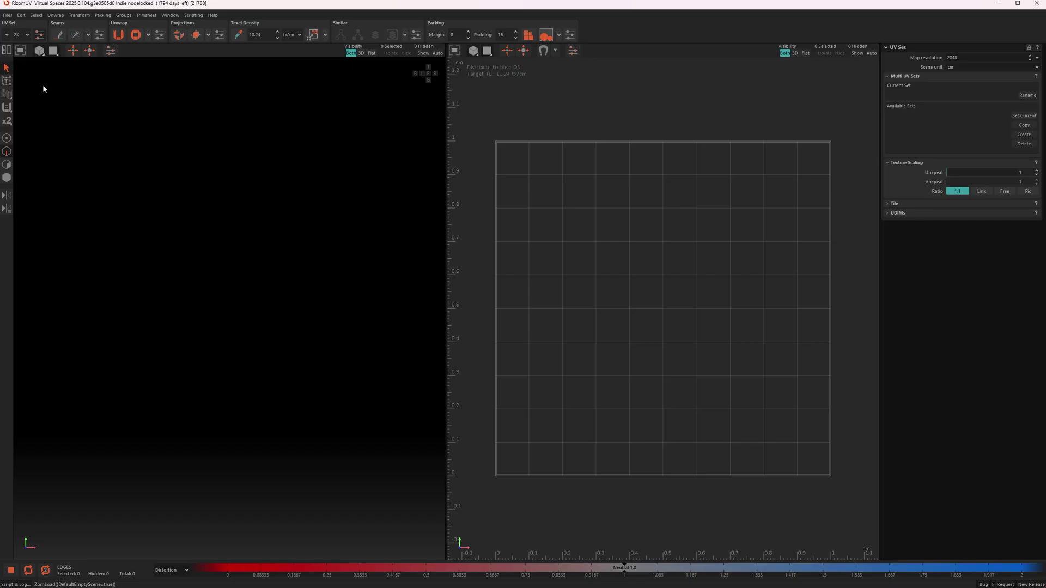
{"action": "left_click", "coordinate": [39, 52]}
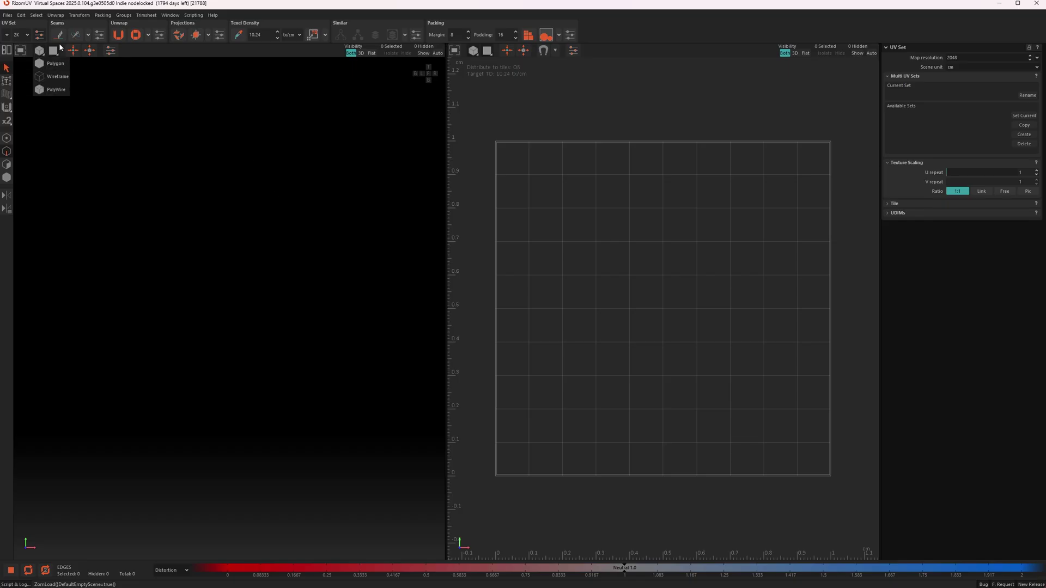
{"action": "left_click", "coordinate": [39, 53]}
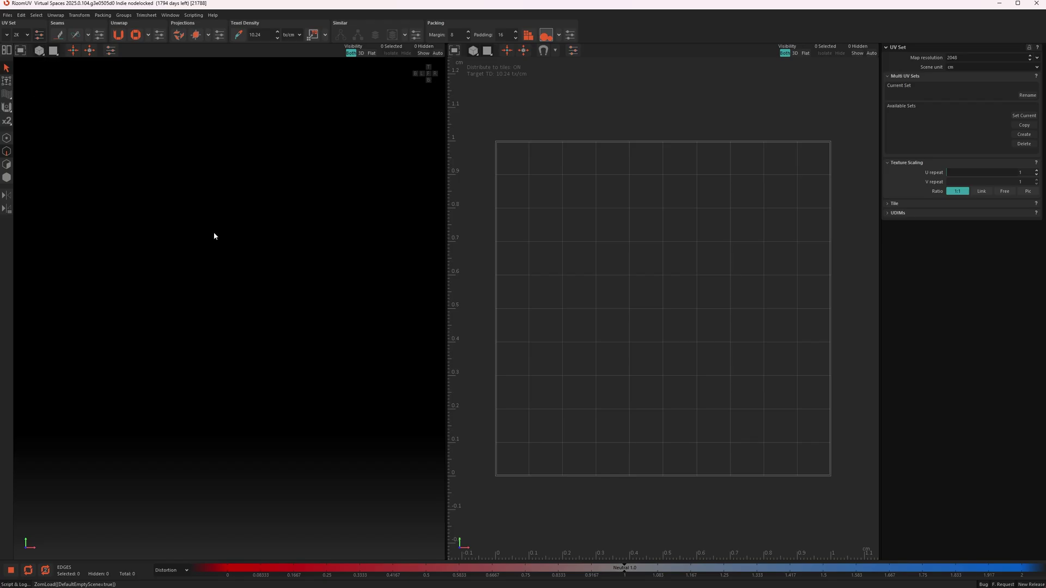